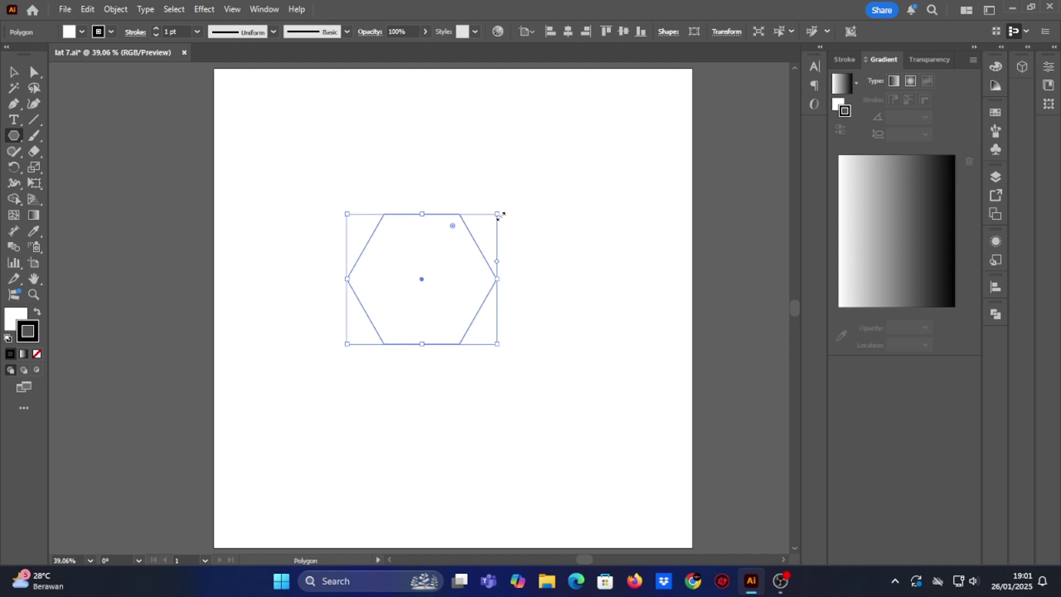
# Enlarge the hexagon from its centre to cover much of the artboard and centre it horizontally on the artboard
pyautogui.moveTo(497, 213); pyautogui.dragTo(609, 136)
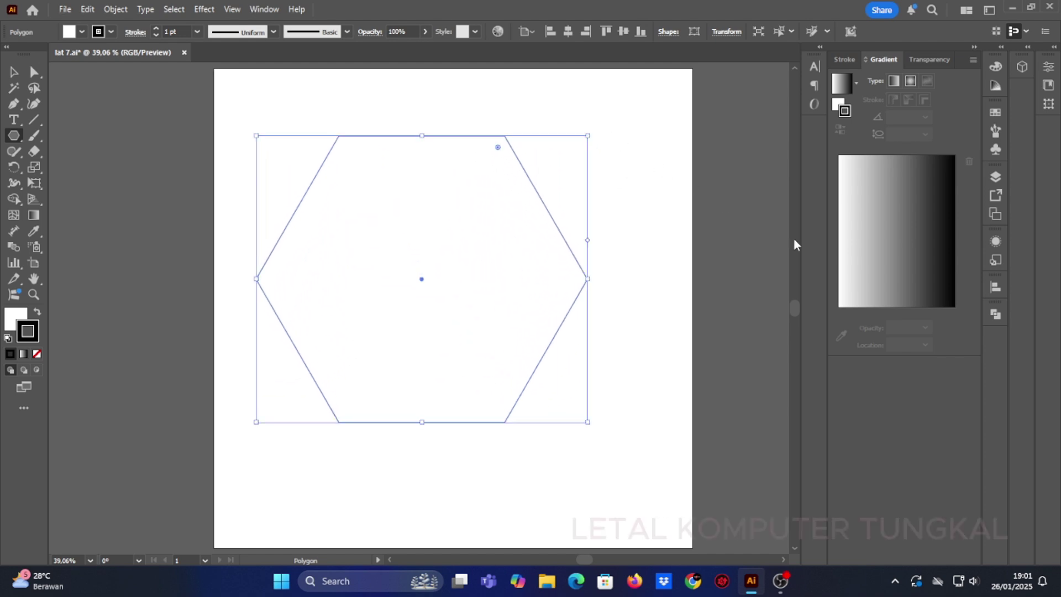
pyautogui.click(994, 288)
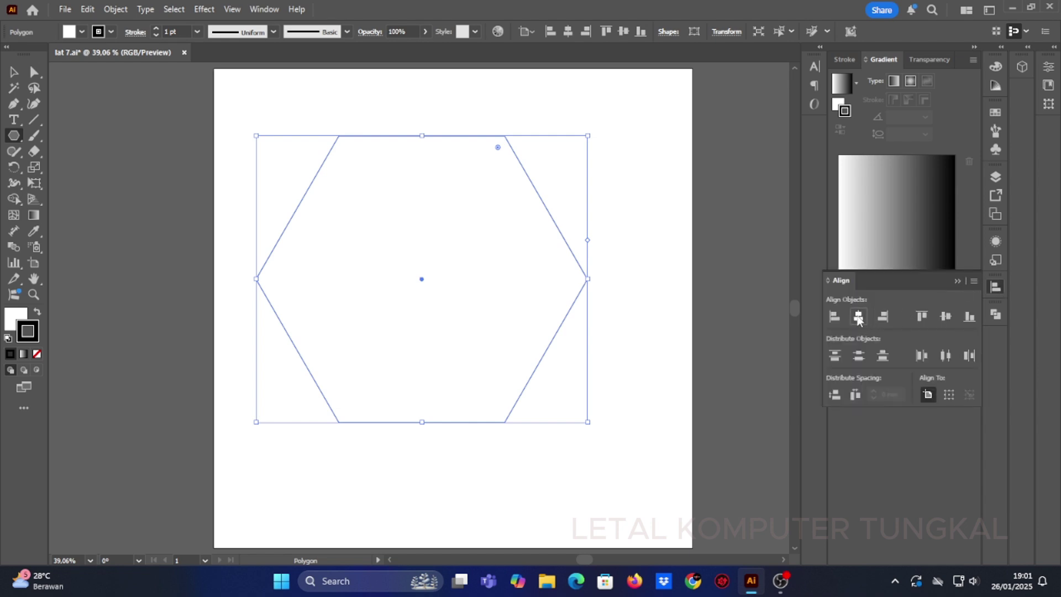
pyautogui.click(859, 316)
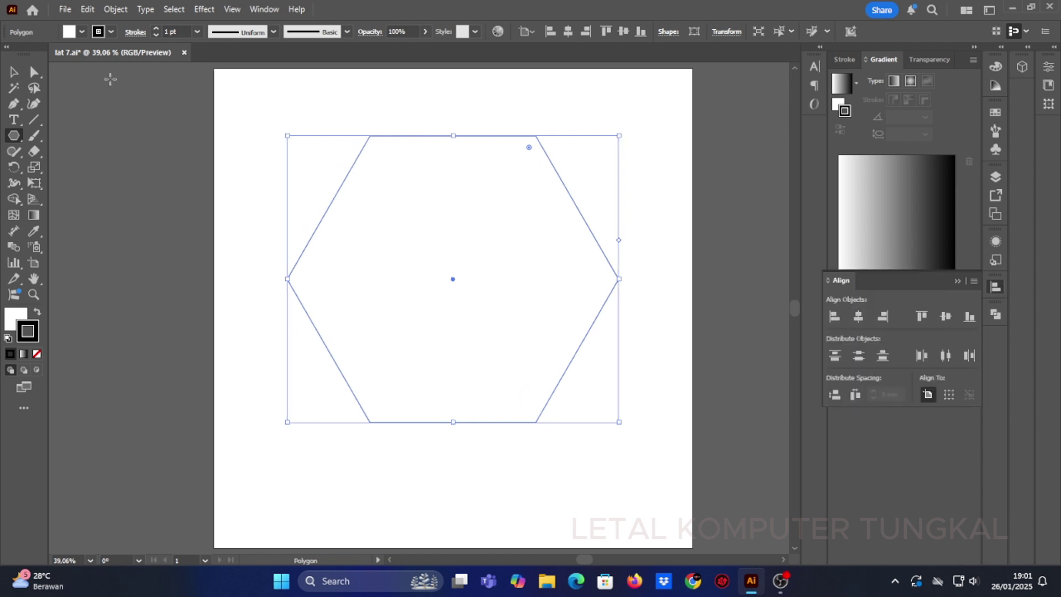
# Rotate the hexagon a quarter turn so that it stands on one of its corners
pyautogui.click(14, 72)
pyautogui.click(641, 130)
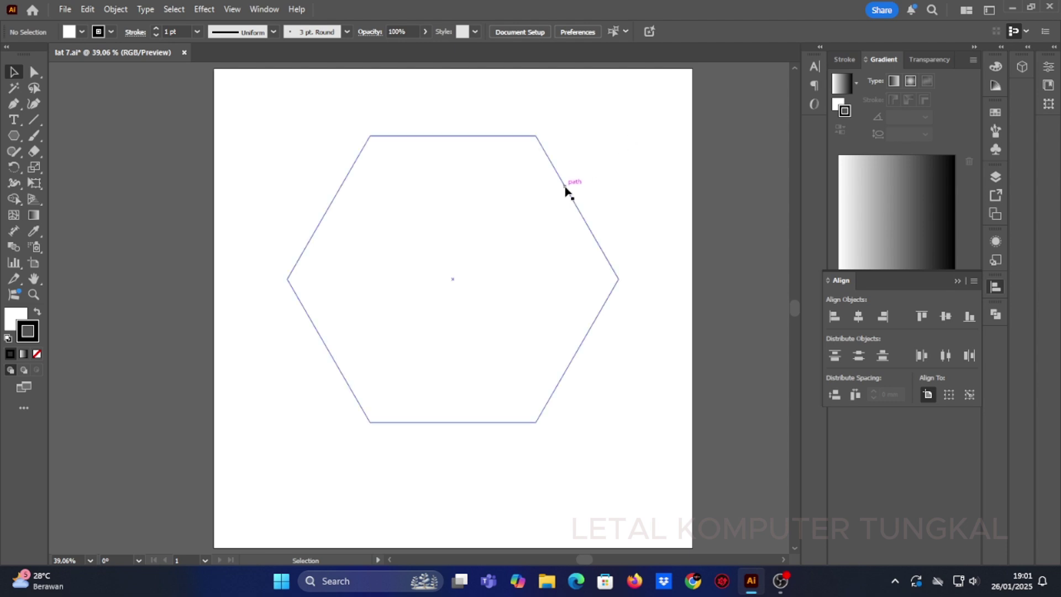
pyautogui.click(565, 190)
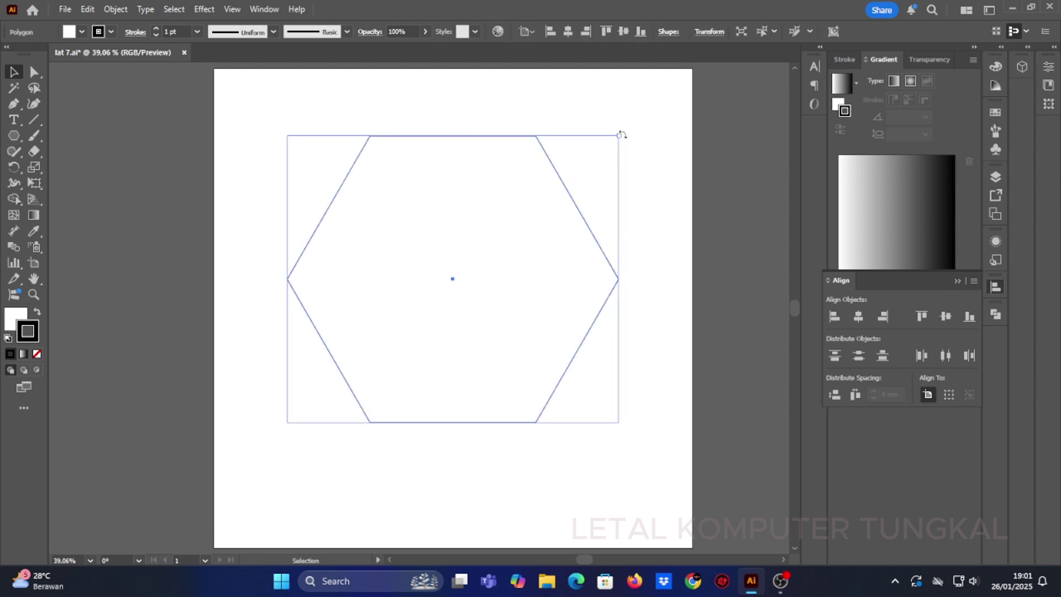
pyautogui.moveTo(621, 135); pyautogui.dragTo(568, 418)
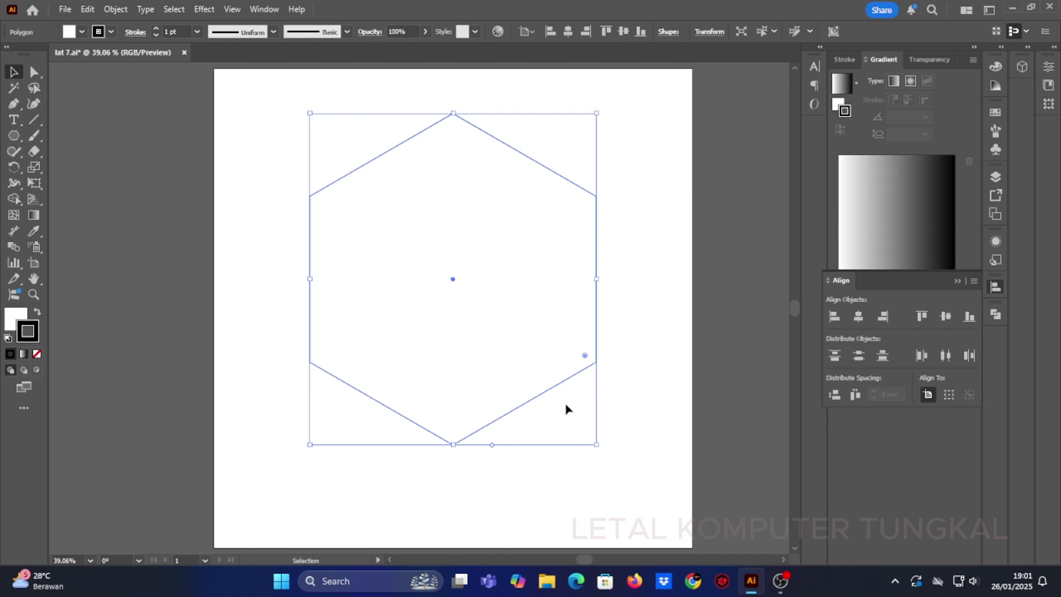
# Copy the hexagon, paste it in front, and shrink the copy around its centre to about 151 × 174 mm
pyautogui.click(90, 11)
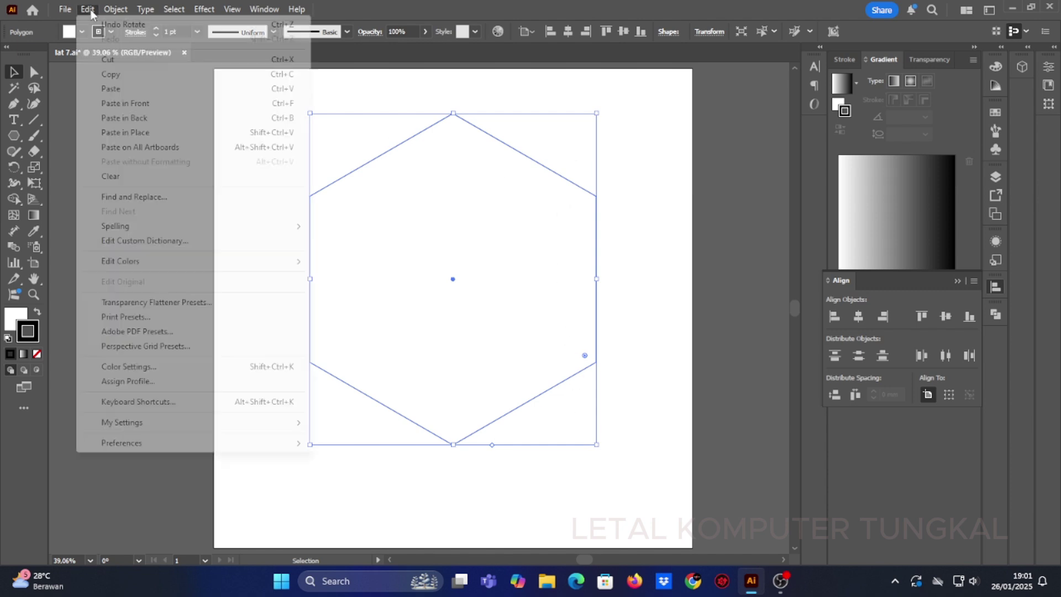
pyautogui.click(111, 74)
pyautogui.click(85, 10)
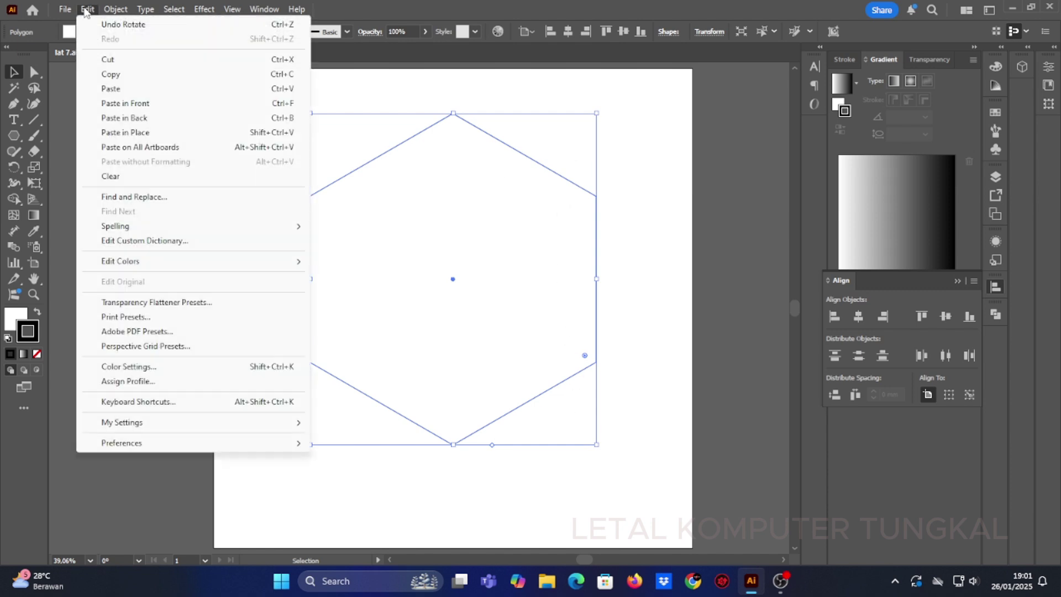
pyautogui.click(123, 103)
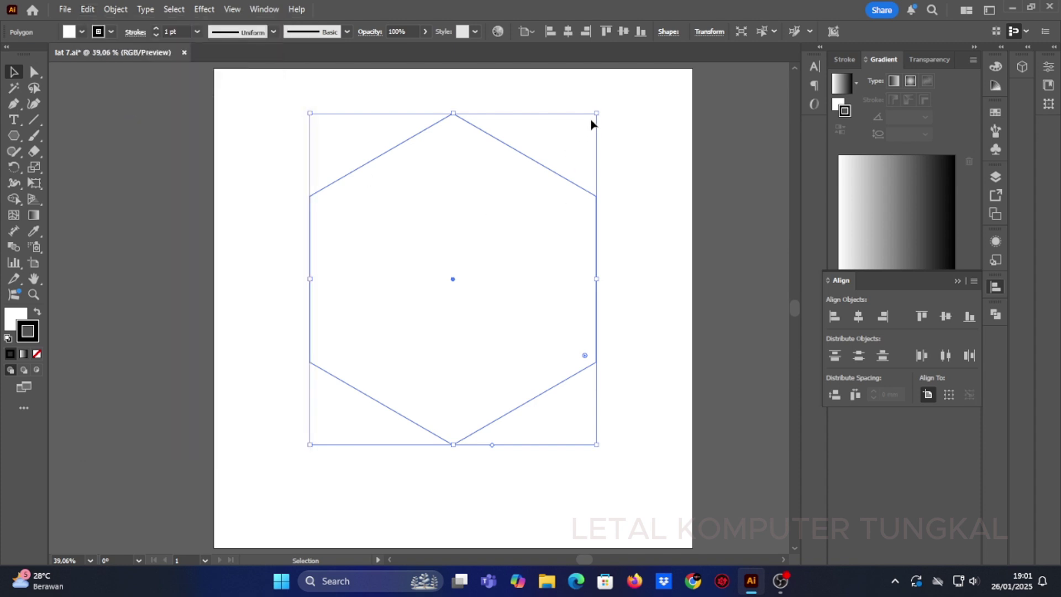
pyautogui.moveTo(595, 112); pyautogui.dragTo(527, 189)
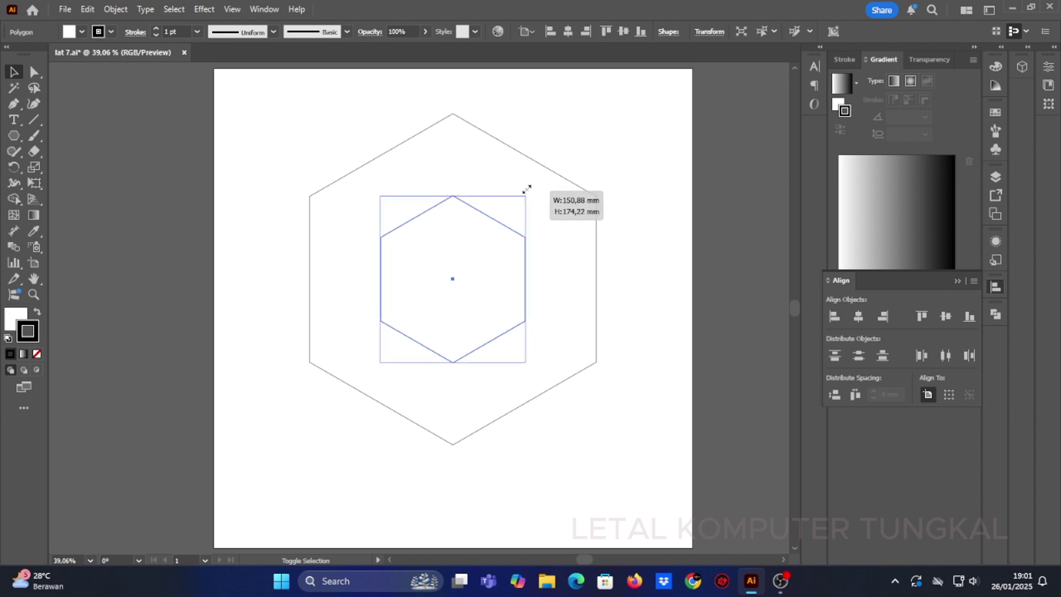
pyautogui.moveTo(527, 189); pyautogui.dragTo(526, 191)
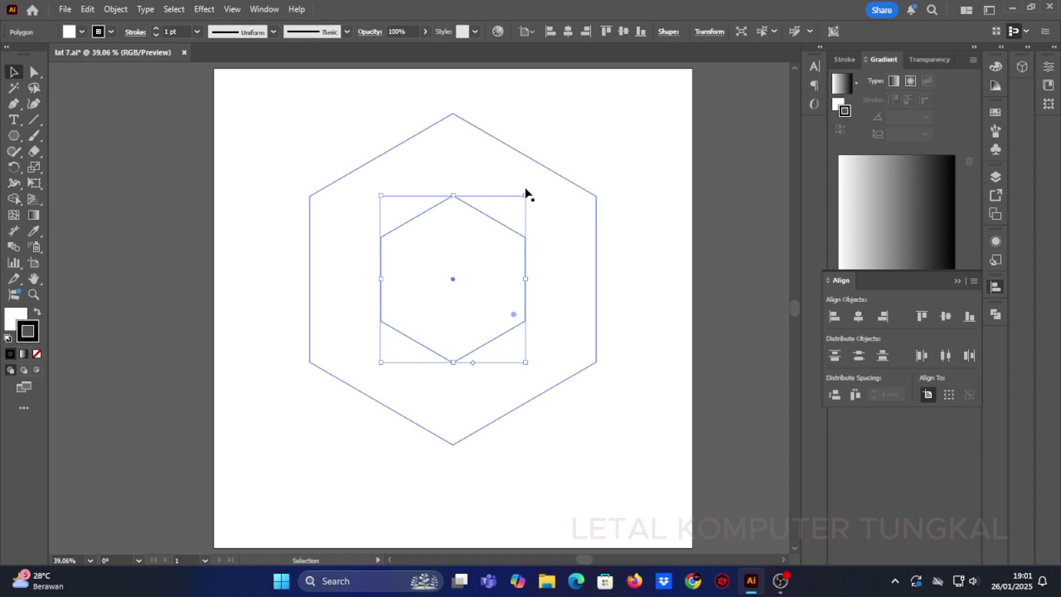
pyautogui.click(566, 151)
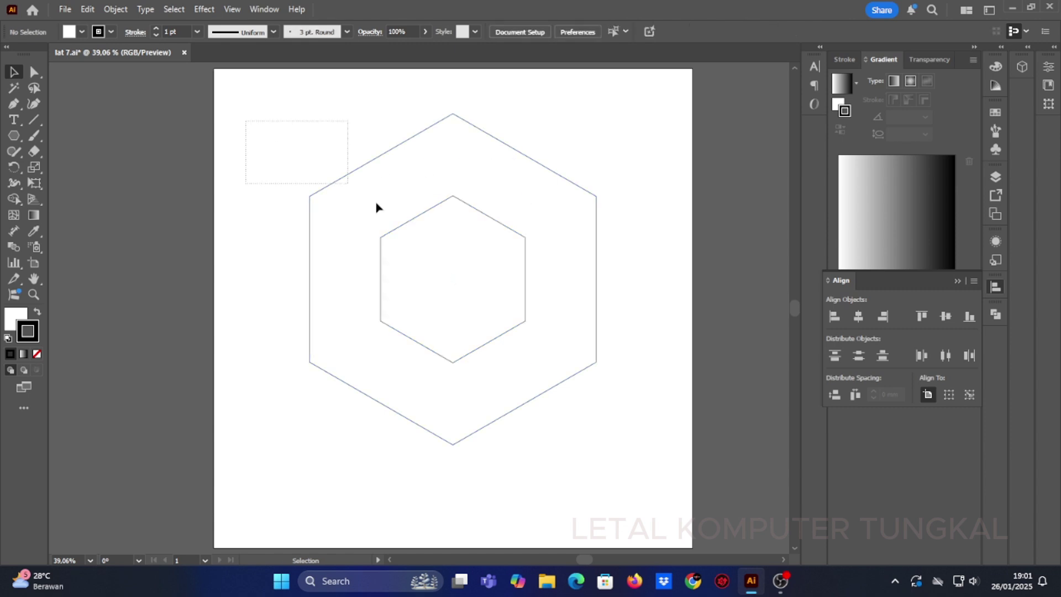
pyautogui.moveTo(376, 203); pyautogui.dragTo(635, 427)
pyautogui.click(616, 184)
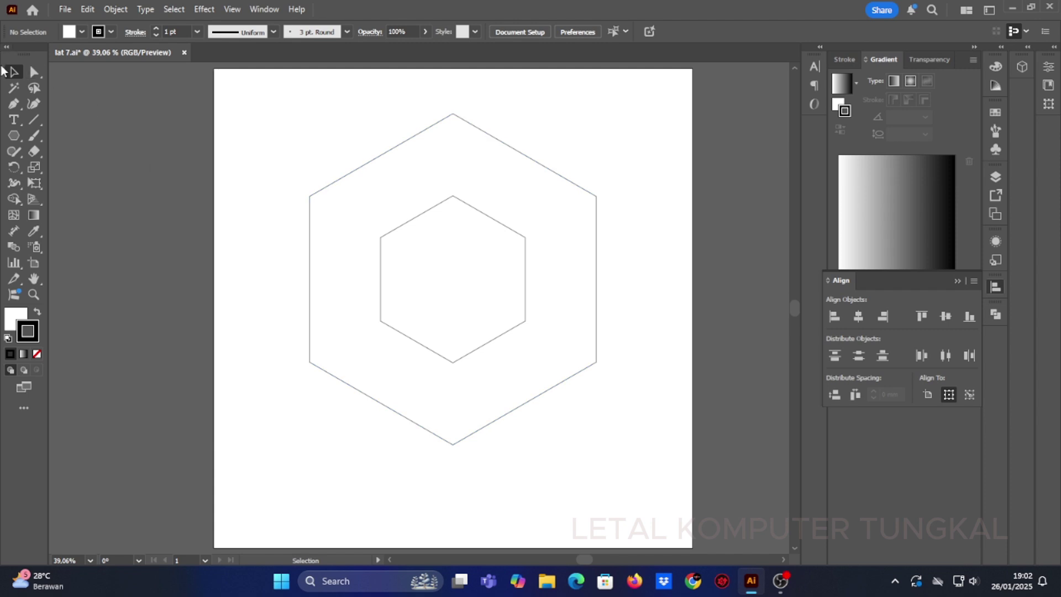
# Create a 3-sided polygon at the hexagons' centre and enlarge it from its centre until its corners meet the outer hexagon's corners
pyautogui.moveTo(18, 138); pyautogui.dragTo(91, 184)
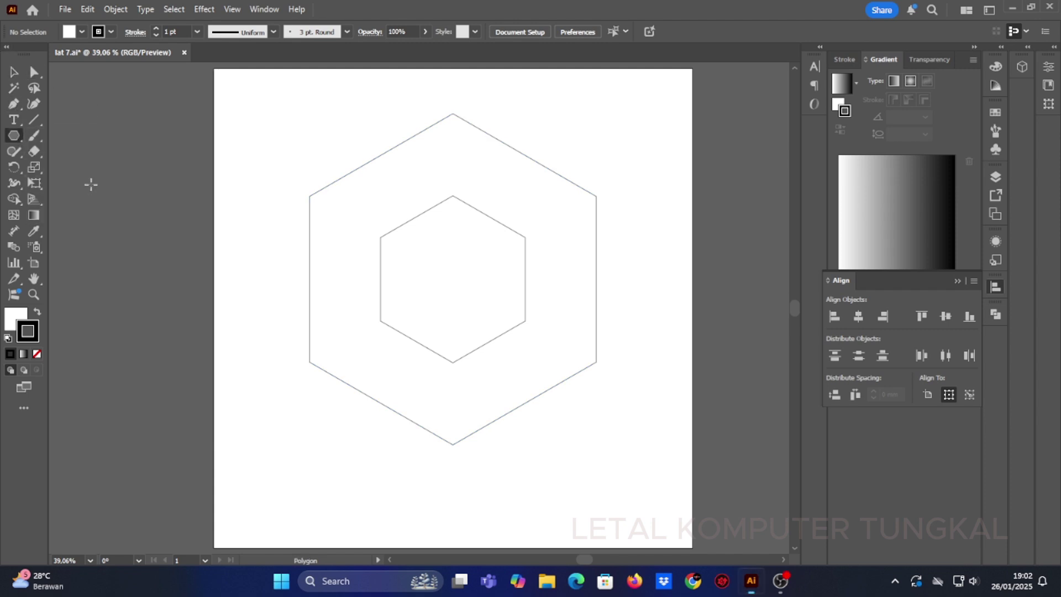
pyautogui.click(454, 279)
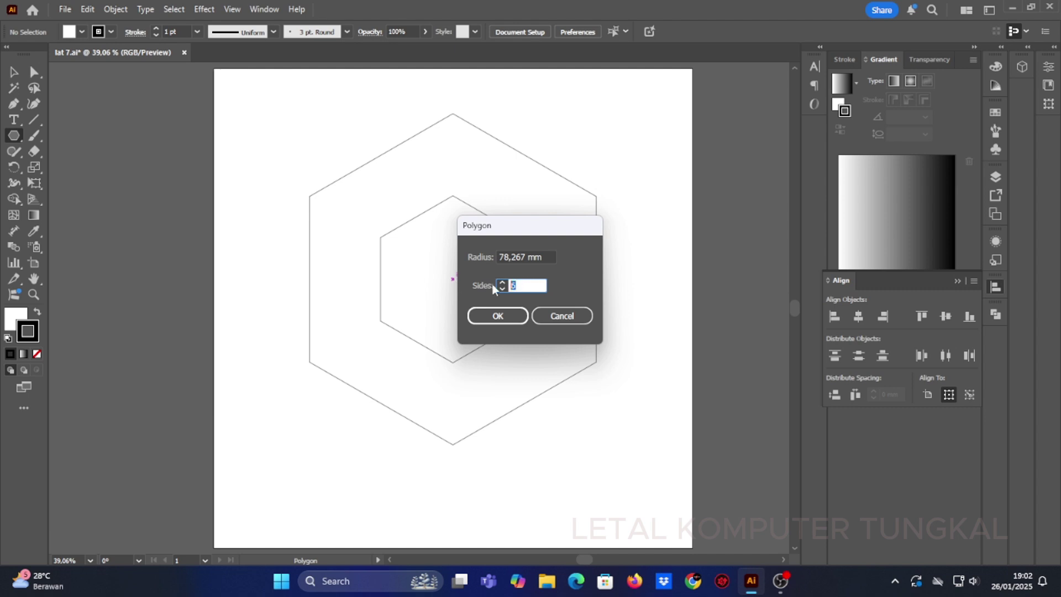
pyautogui.write('3')
pyautogui.click(499, 316)
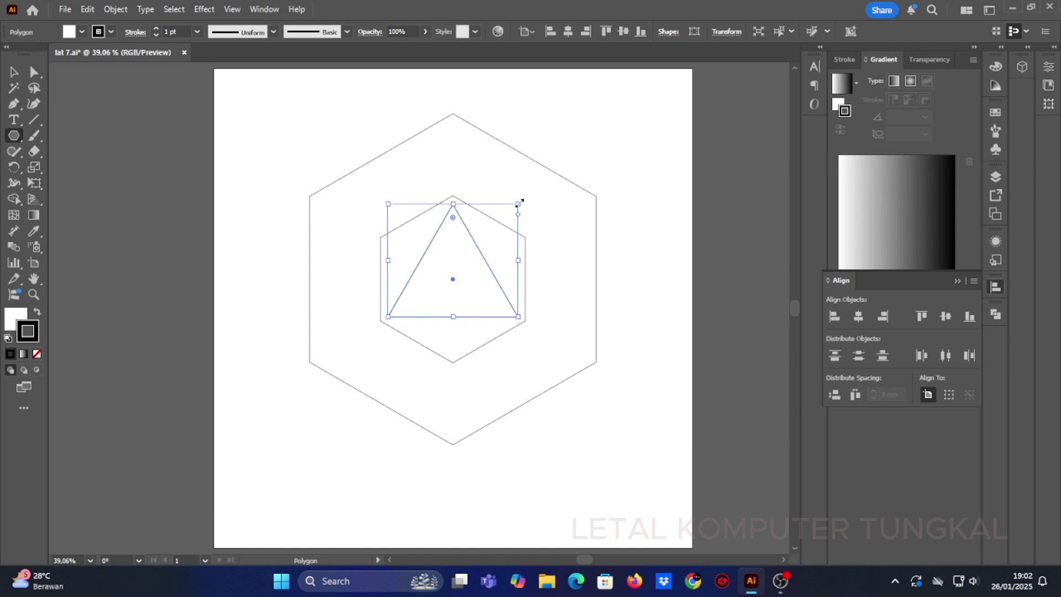
pyautogui.moveTo(518, 204); pyautogui.dragTo(597, 126)
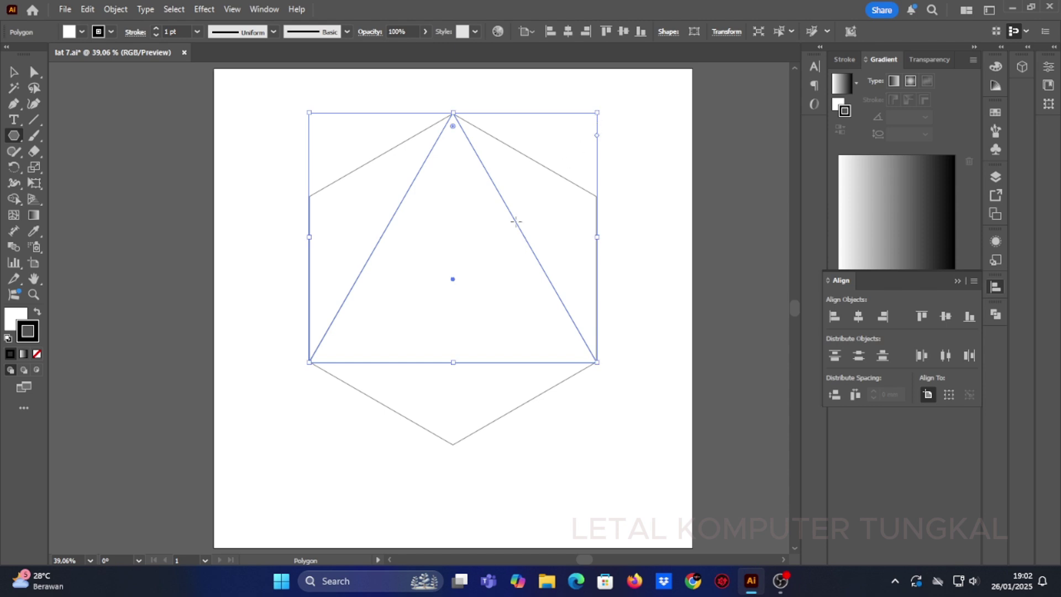
pyautogui.rightClick(454, 283)
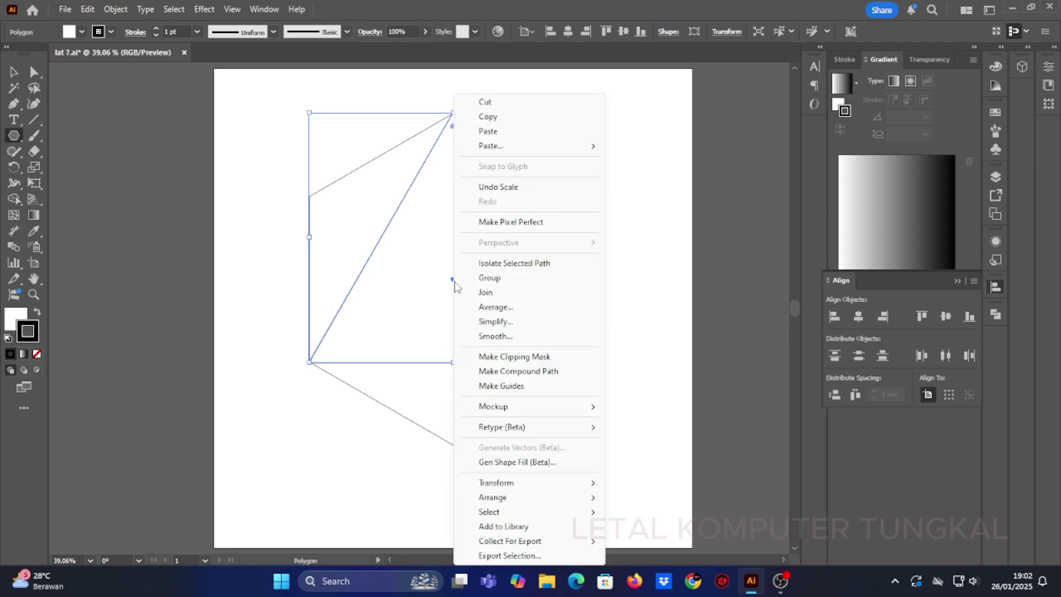
pyautogui.moveTo(470, 485)
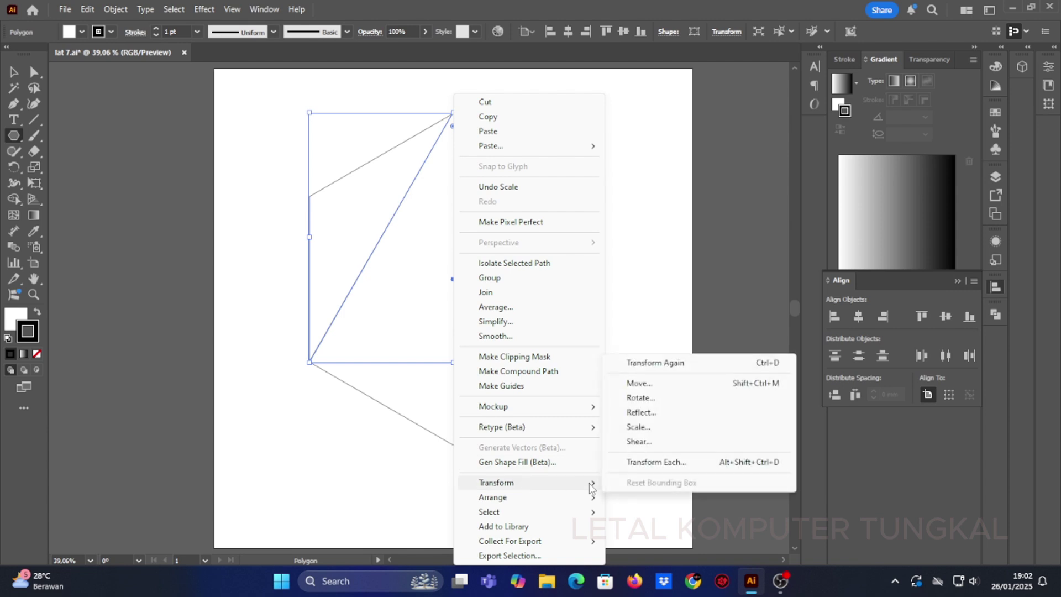
pyautogui.click(656, 400)
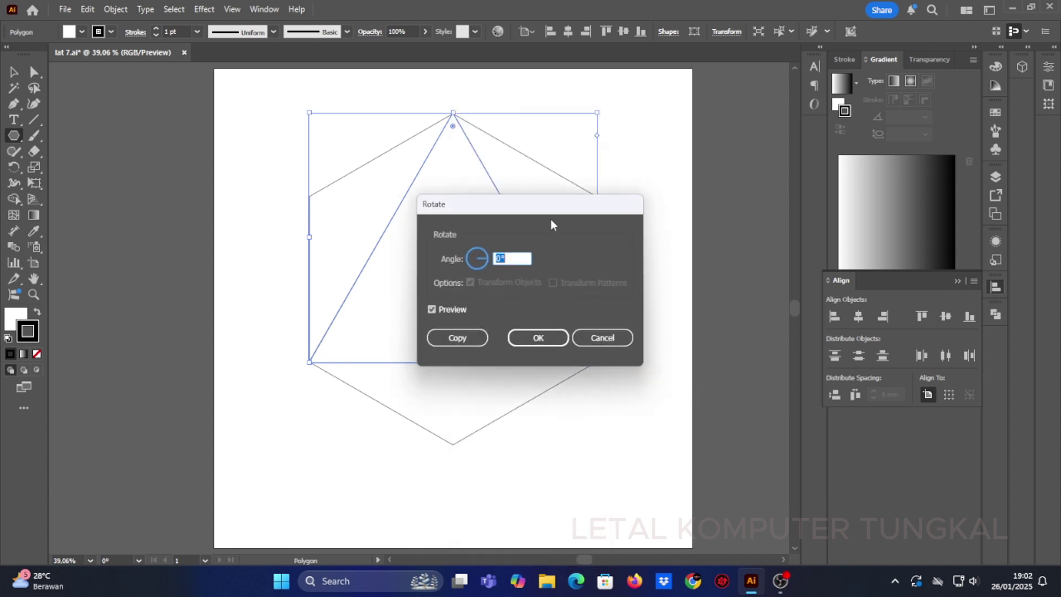
pyautogui.moveTo(552, 213); pyautogui.dragTo(583, 189)
pyautogui.click(634, 318)
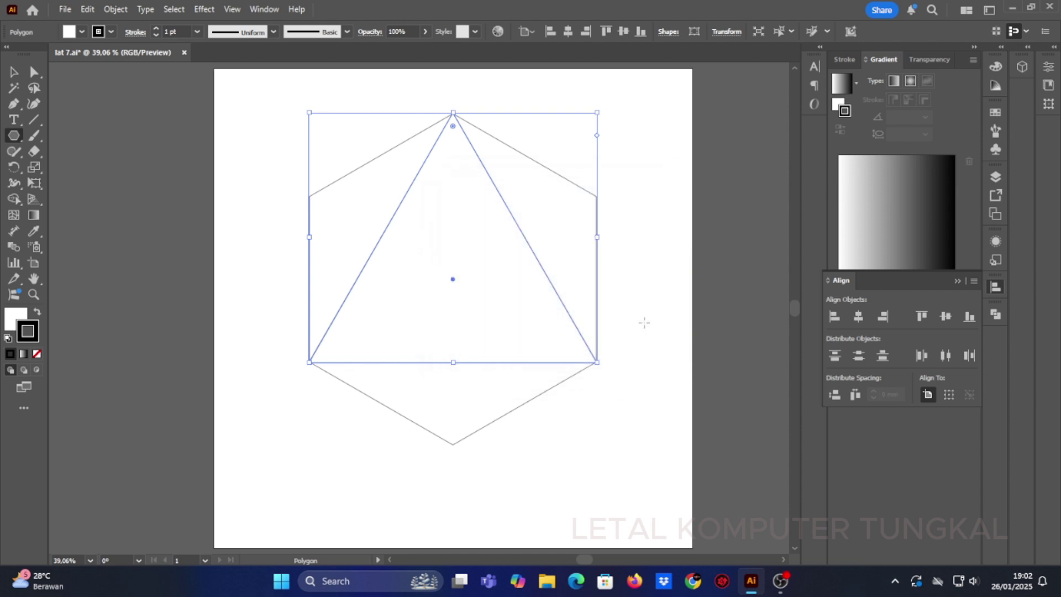
# Reflect the triangle across the horizontal axis as a copy
pyautogui.rightClick(555, 362)
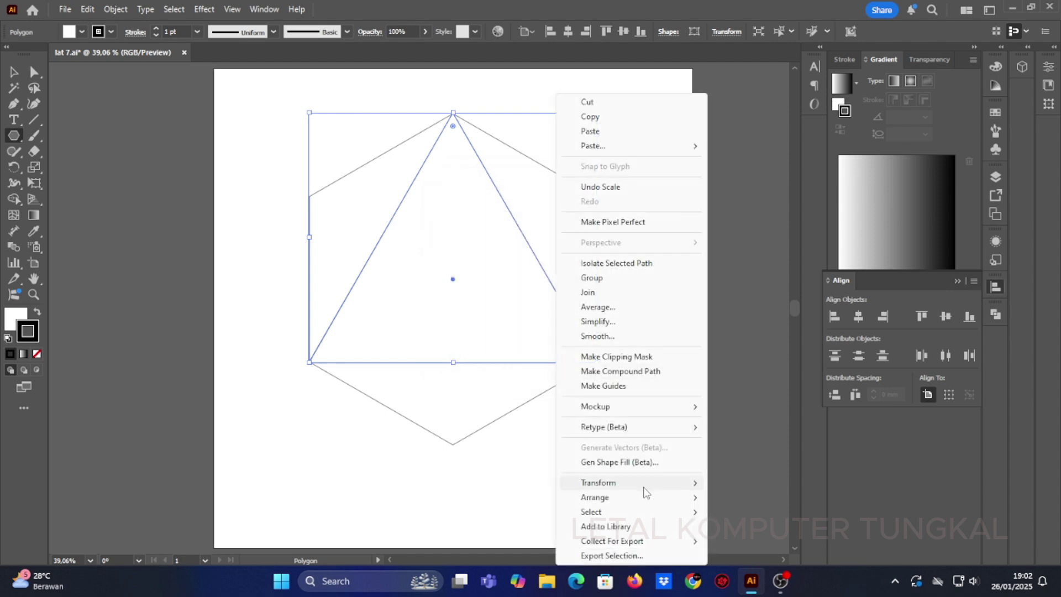
pyautogui.moveTo(641, 502)
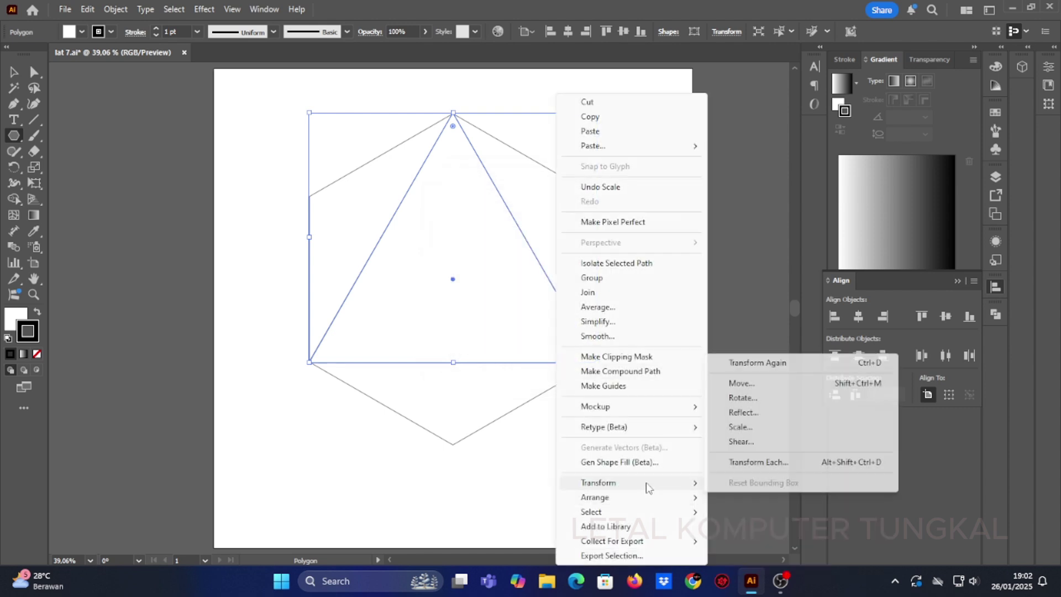
pyautogui.click(742, 413)
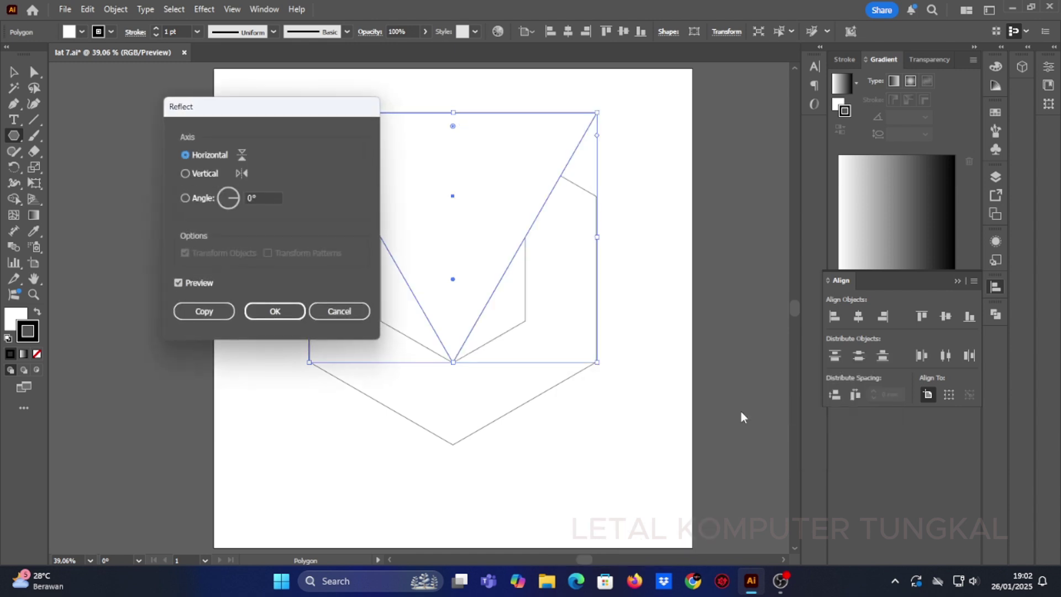
pyautogui.moveTo(303, 122); pyautogui.dragTo(246, 141)
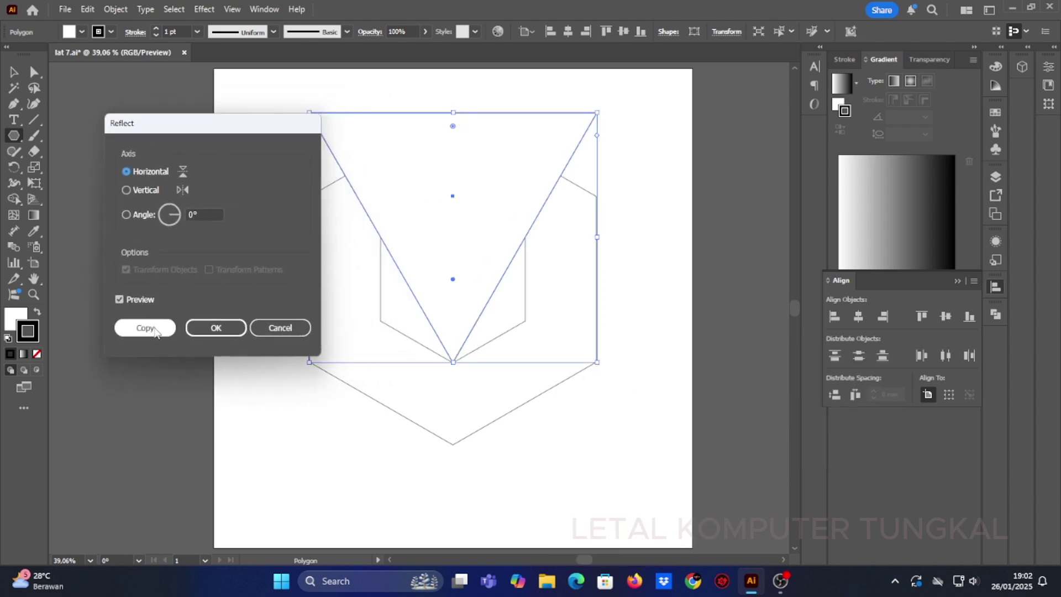
pyautogui.click(154, 327)
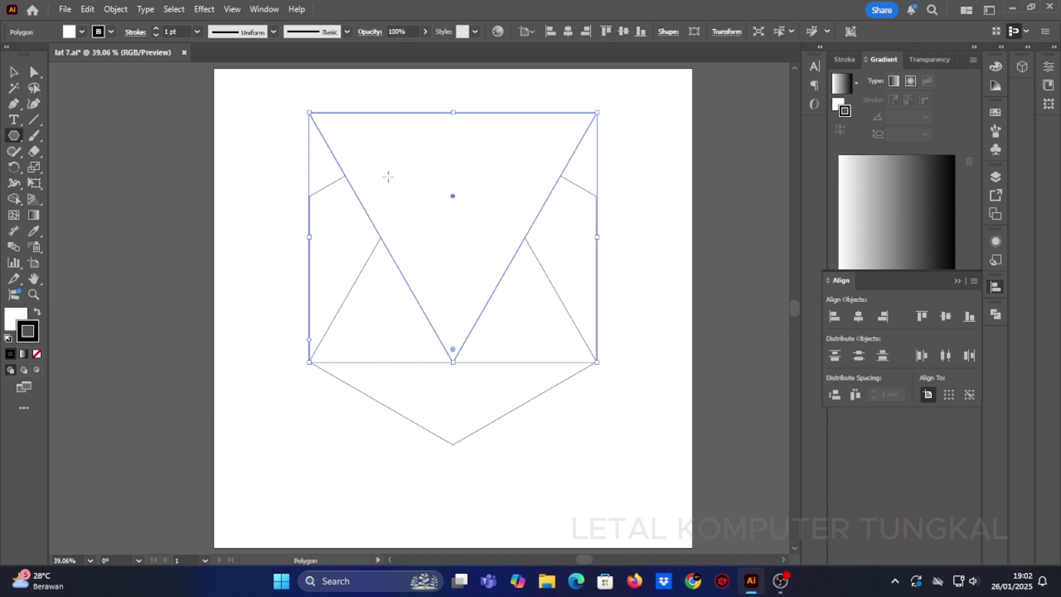
# Remove the fill from all hexagons and triangles and set their stroke to the Black swatch
pyautogui.press('v')
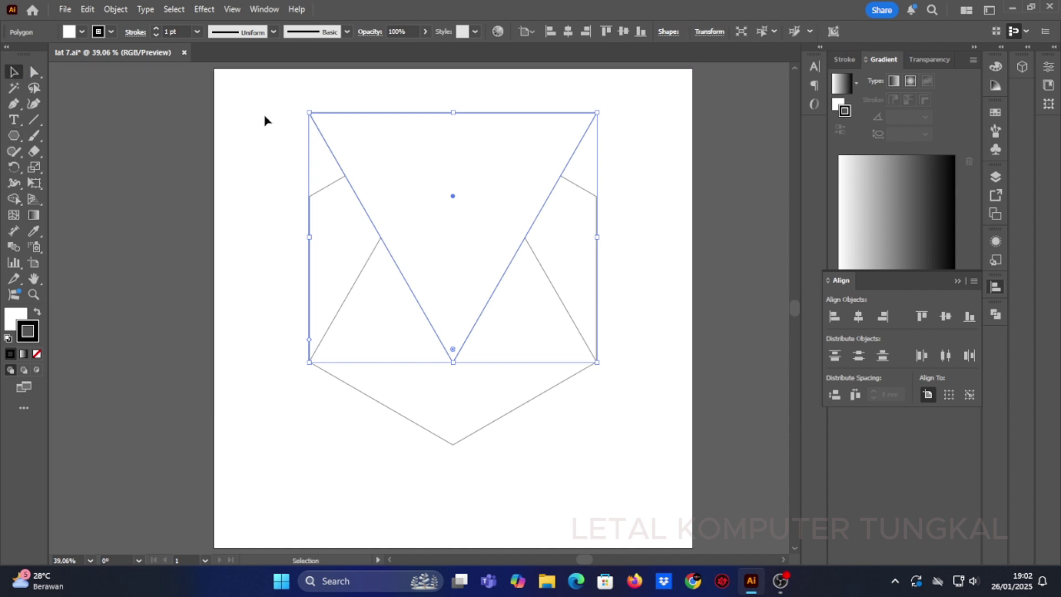
pyautogui.moveTo(256, 90); pyautogui.dragTo(663, 483)
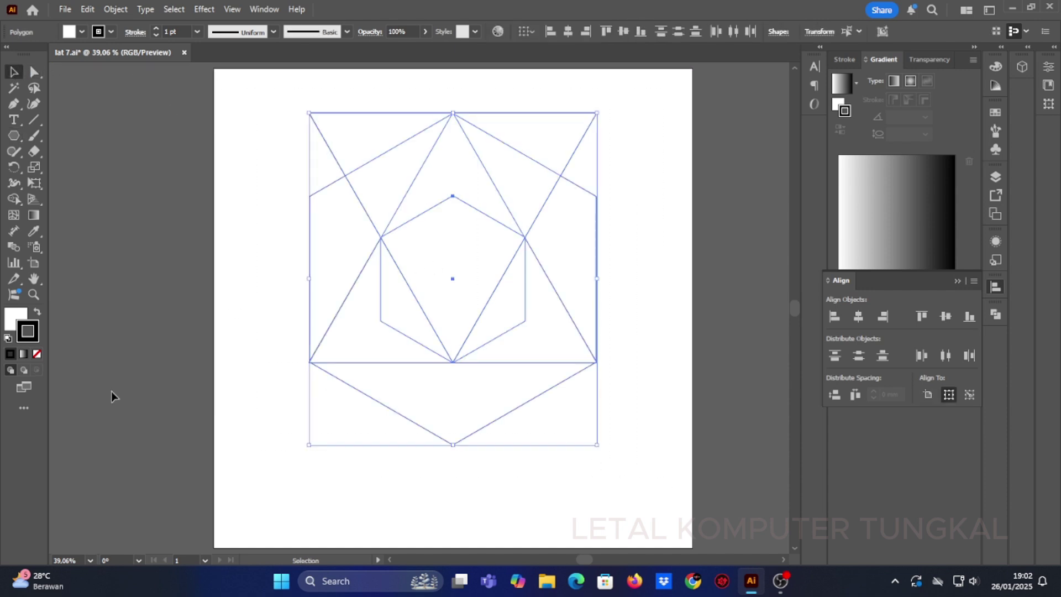
pyautogui.click(37, 312)
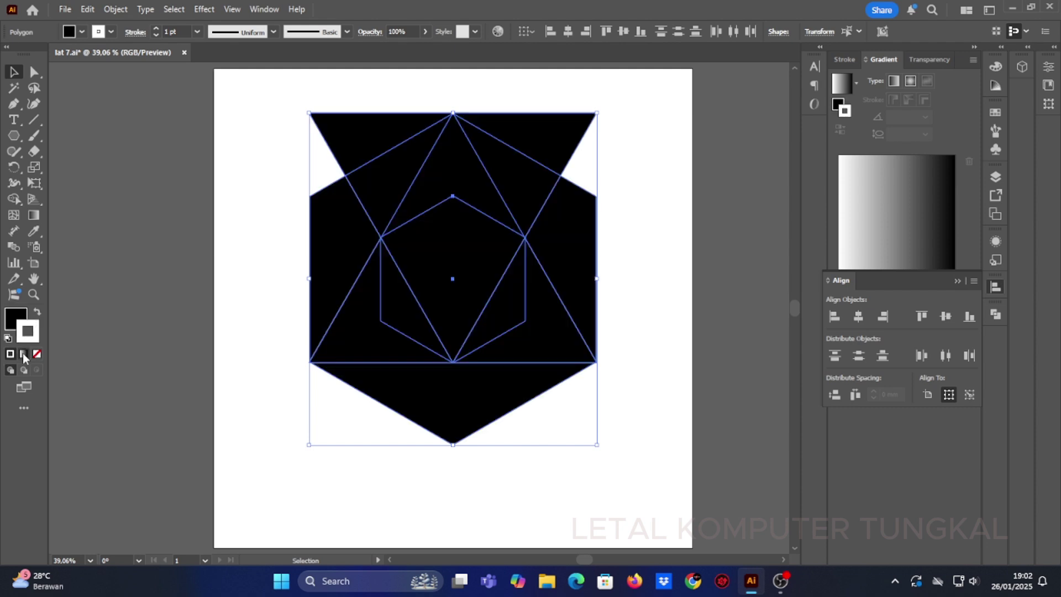
pyautogui.click(15, 319)
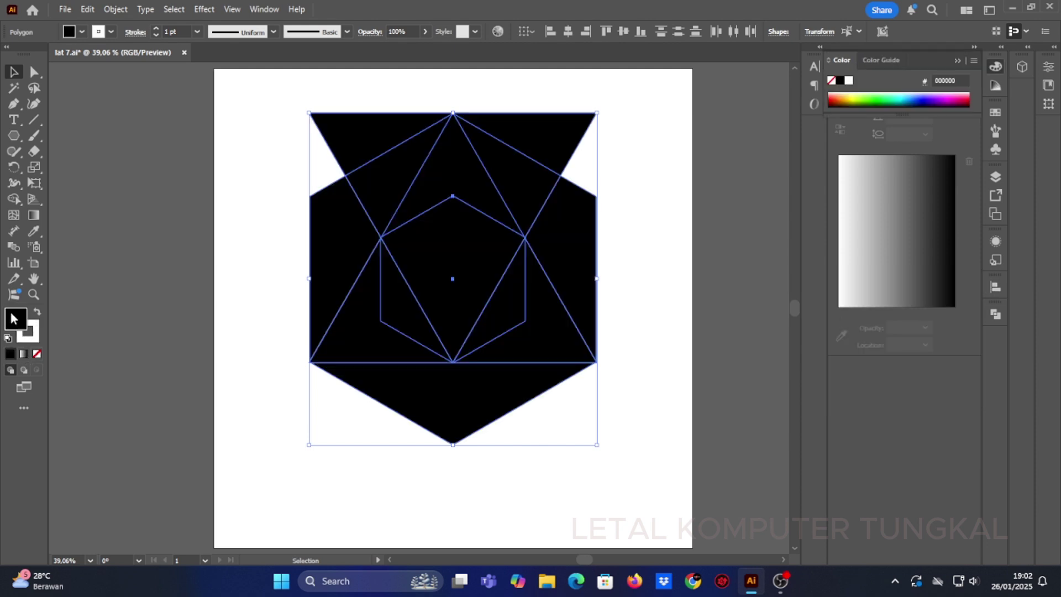
pyautogui.click(37, 355)
pyautogui.click(38, 330)
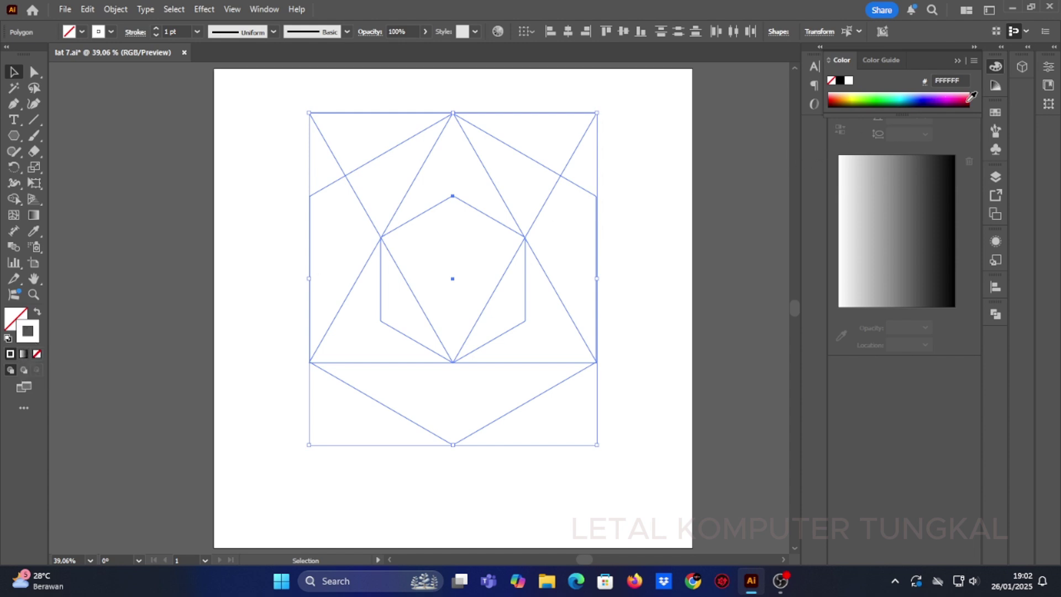
pyautogui.click(997, 115)
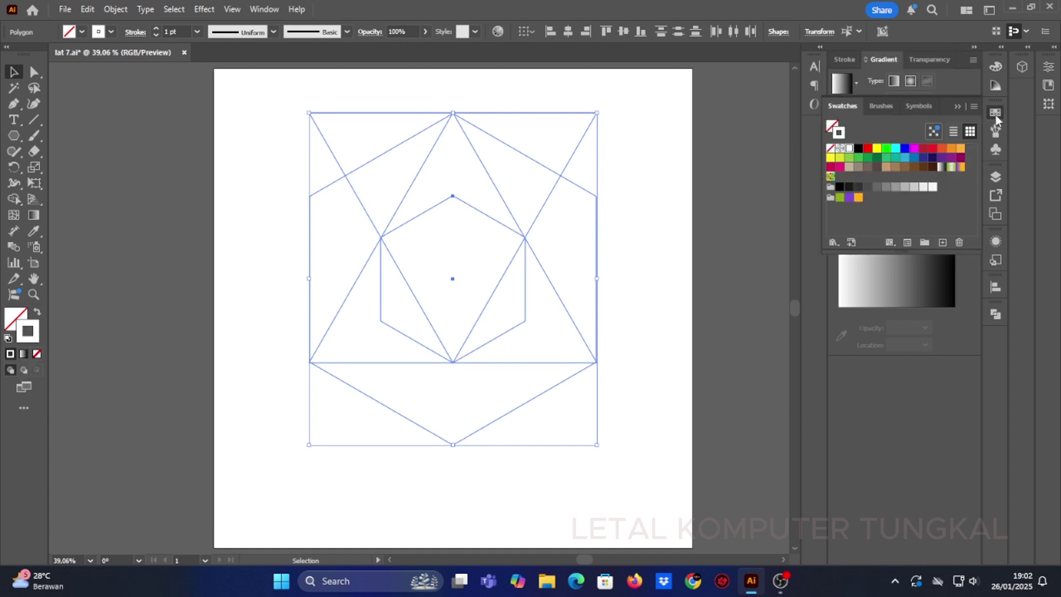
pyautogui.click(858, 149)
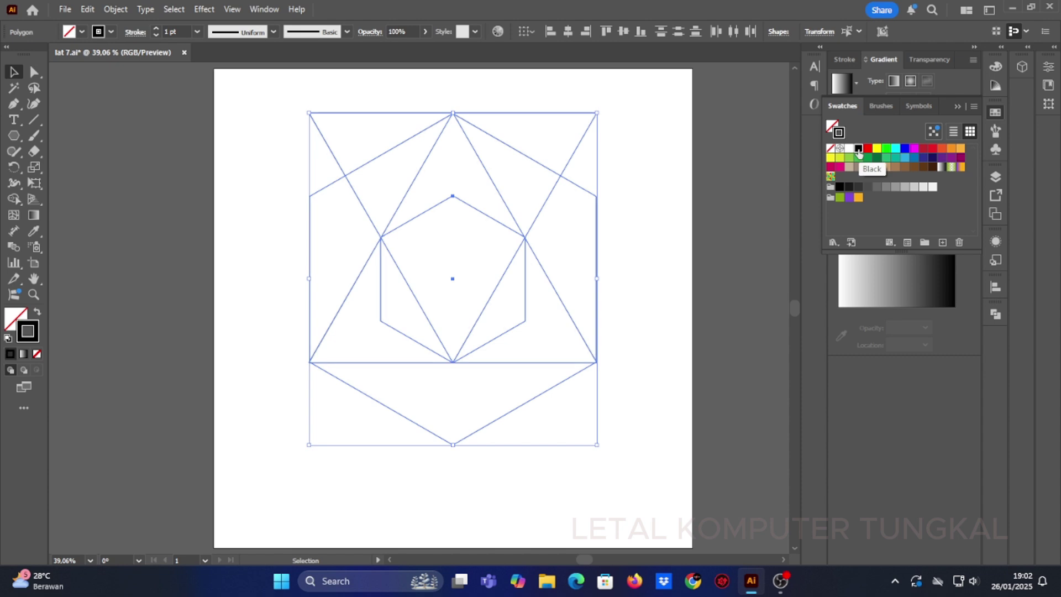
pyautogui.click(245, 95)
# Move the inverted triangle straight down so its centre matches the hexagons' centre and its corners meet the outer hexagon's
pyautogui.click(580, 115)
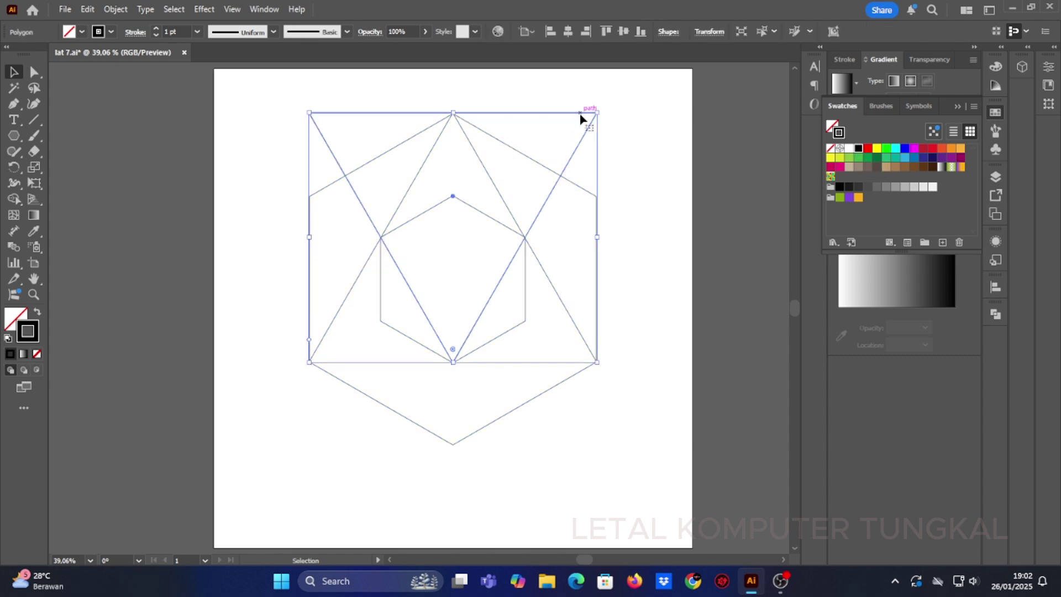
pyautogui.keyDown('shift'); pyautogui.click(453, 198); pyautogui.keyUp('shift')
pyautogui.moveTo(454, 197); pyautogui.dragTo(454, 282)
pyautogui.click(557, 141)
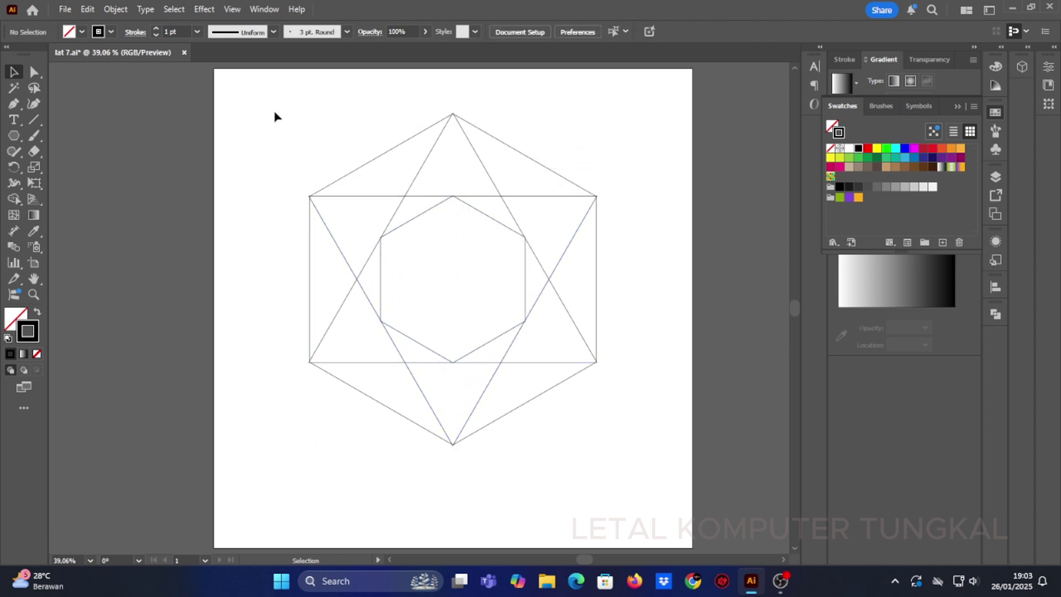
# Select all hexagons and triangles and turn the area inside the inner hexagon into its own shape with the Shape Builder tool
pyautogui.moveTo(274, 116)
pyautogui.mouseDown()
pyautogui.moveTo(635, 451)
pyautogui.moveTo(638, 437)
pyautogui.mouseUp()
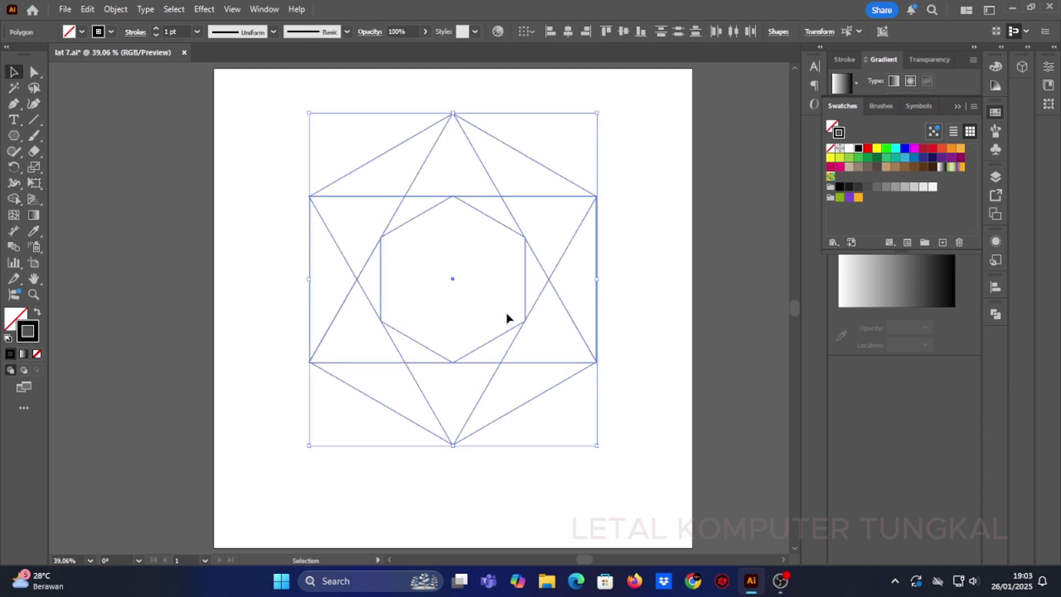
pyautogui.scroll(2, 455, 281)
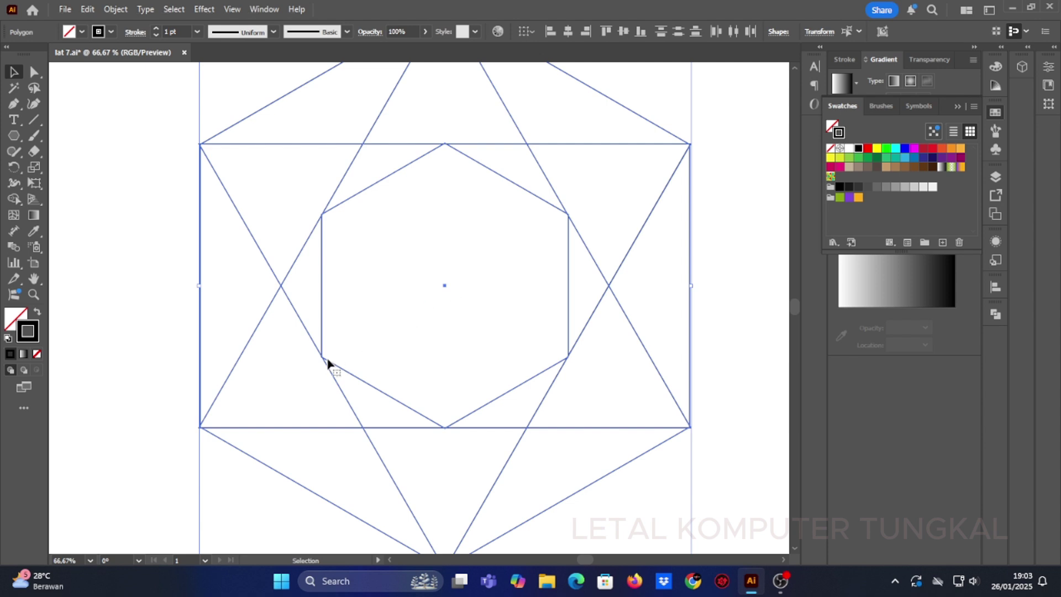
pyautogui.scroll(-1, 484, 246)
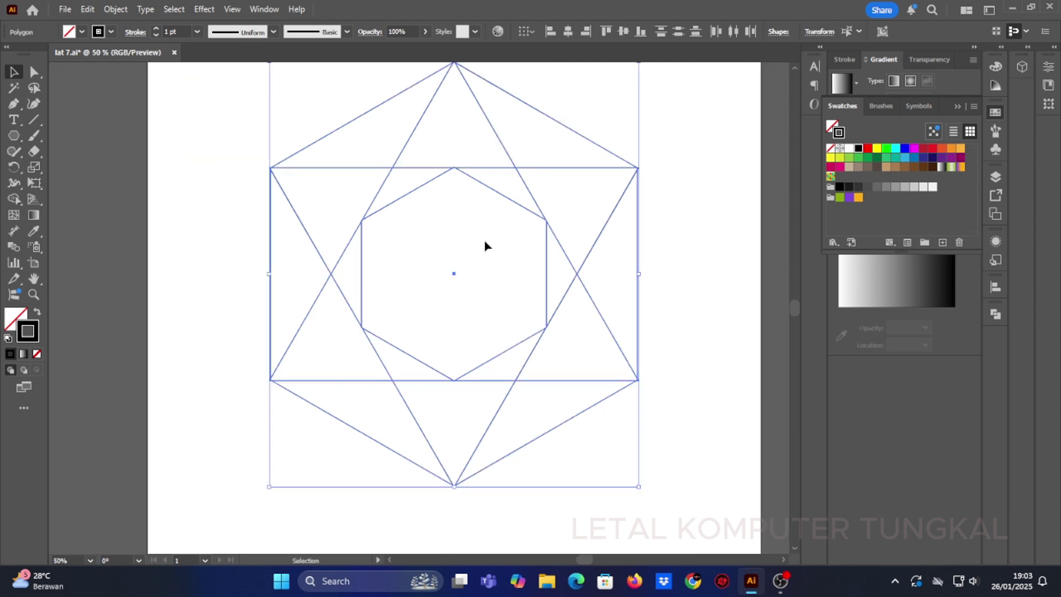
pyautogui.click(674, 166)
pyautogui.moveTo(252, 95); pyautogui.dragTo(663, 423)
pyautogui.click(796, 68)
pyautogui.click(795, 67)
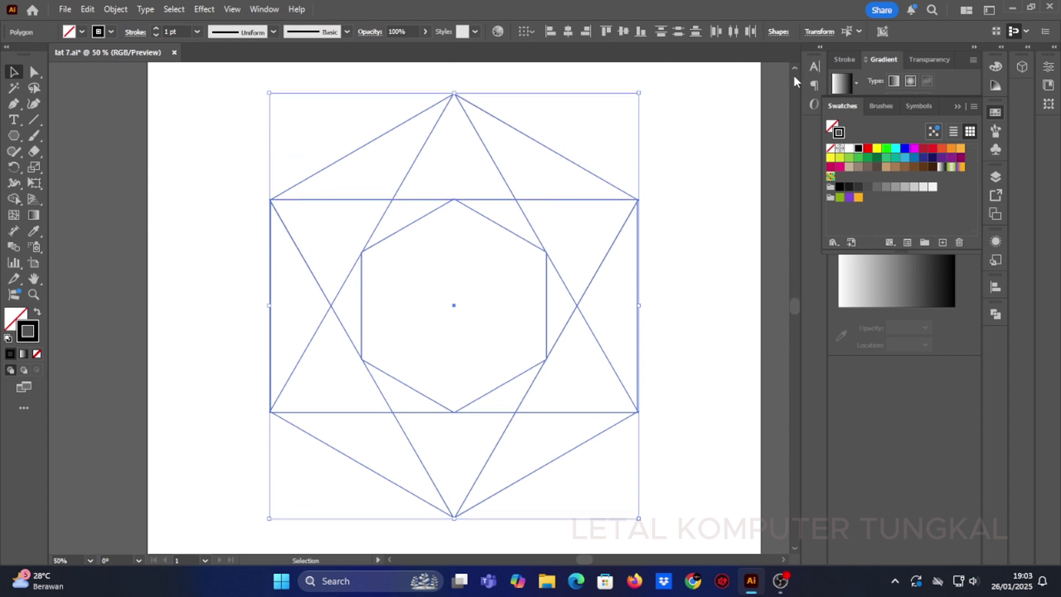
pyautogui.moveTo(13, 200); pyautogui.dragTo(83, 199)
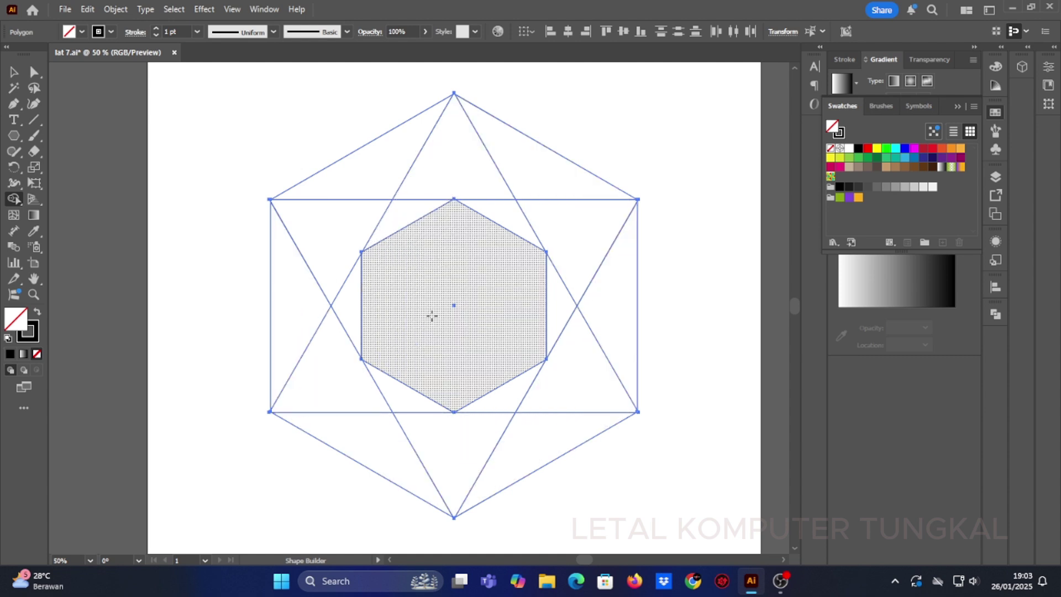
pyautogui.click(422, 282)
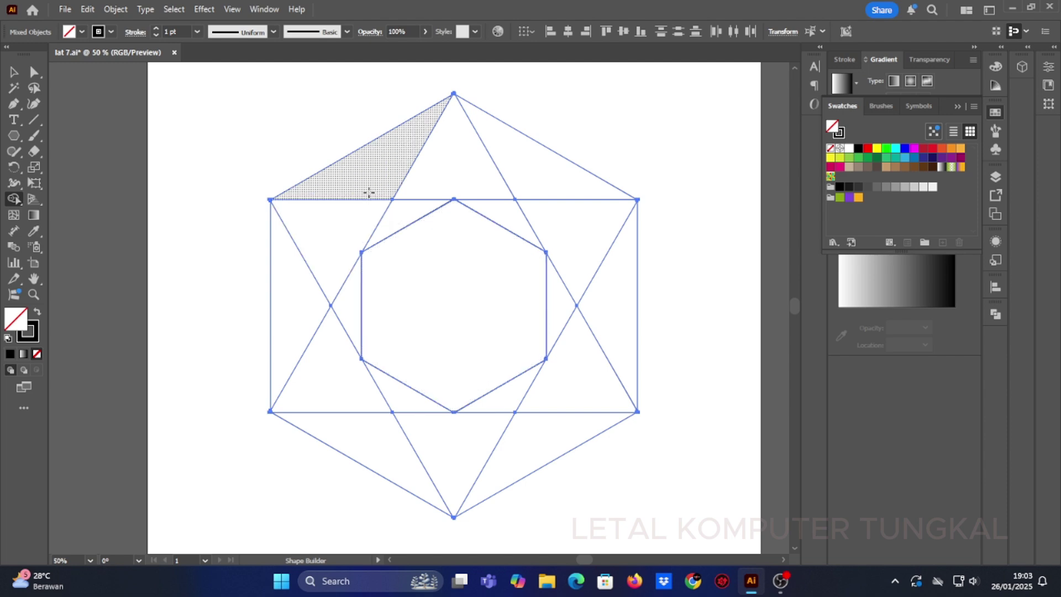
pyautogui.click(13, 72)
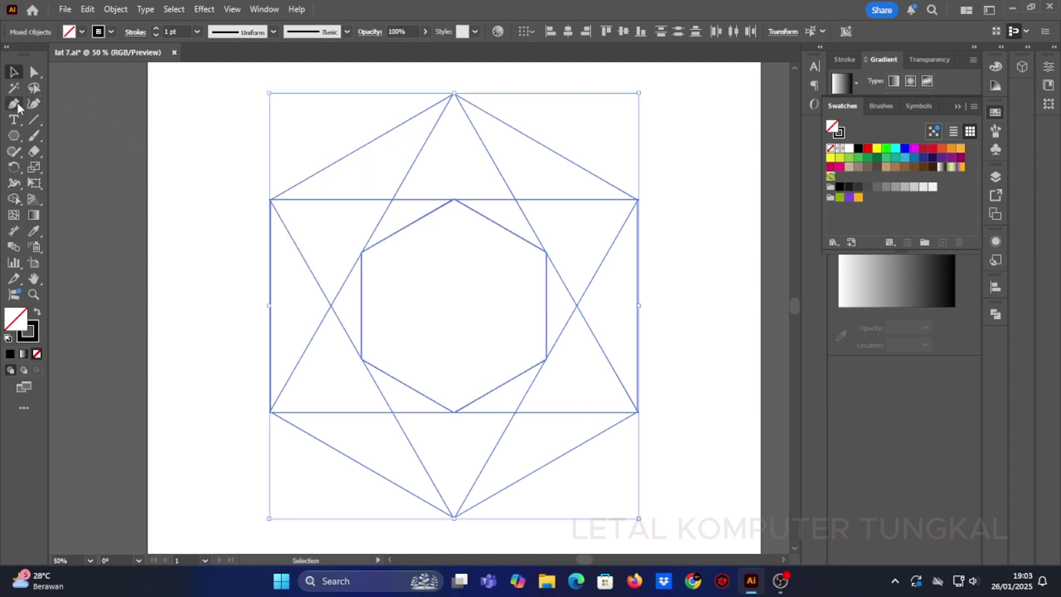
# Deselect the artwork and draw Pen tool lines joining the outer hexagon's two left-side corners to the inner hexagon's nearest corners
pyautogui.moveTo(18, 107); pyautogui.dragTo(65, 100)
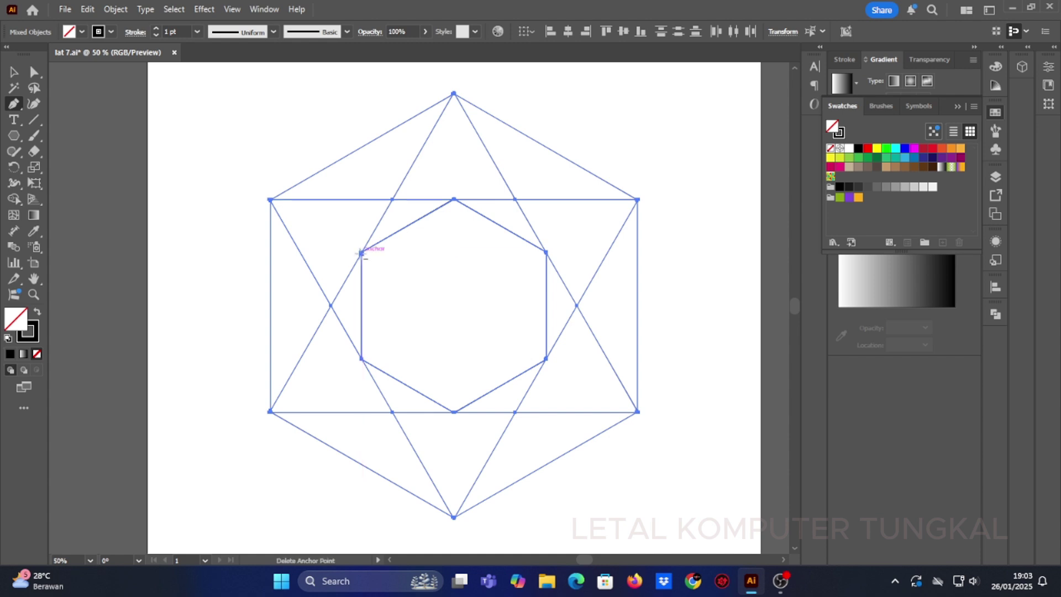
pyautogui.scroll(1, 325, 244)
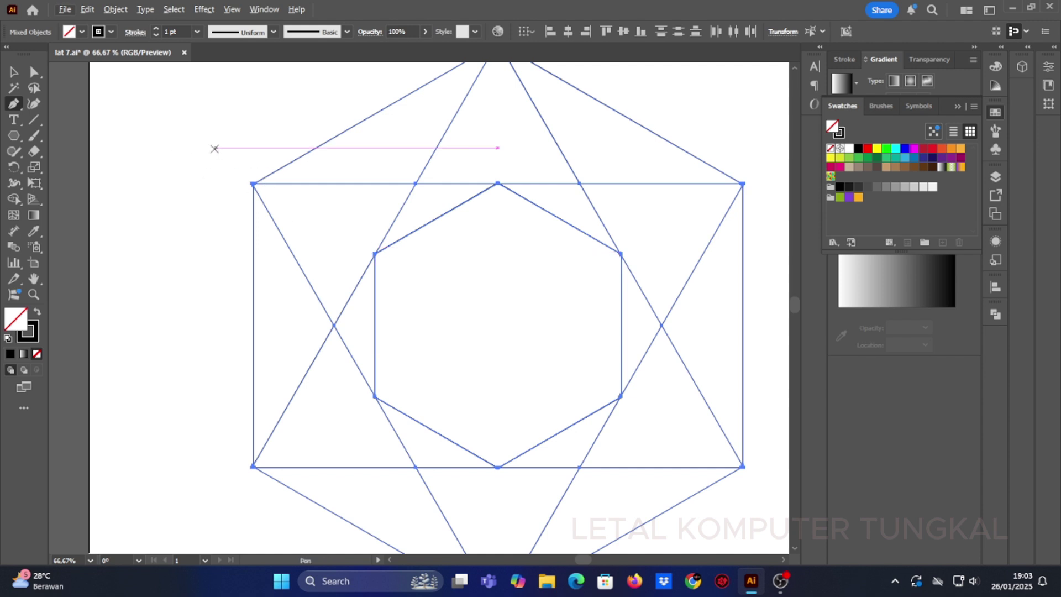
pyautogui.press('v')
pyautogui.click(190, 161)
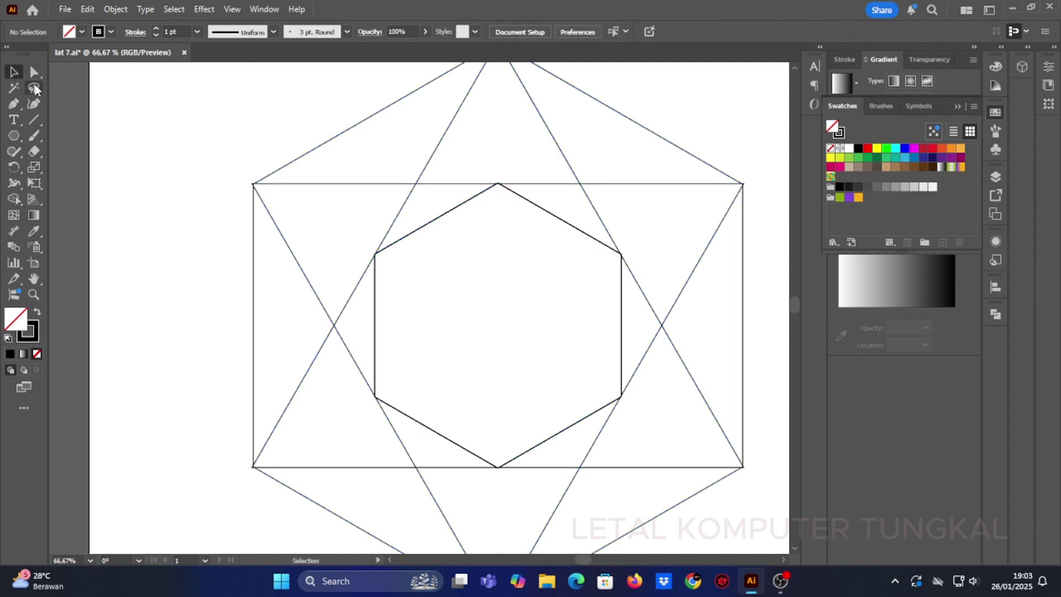
pyautogui.click(15, 105)
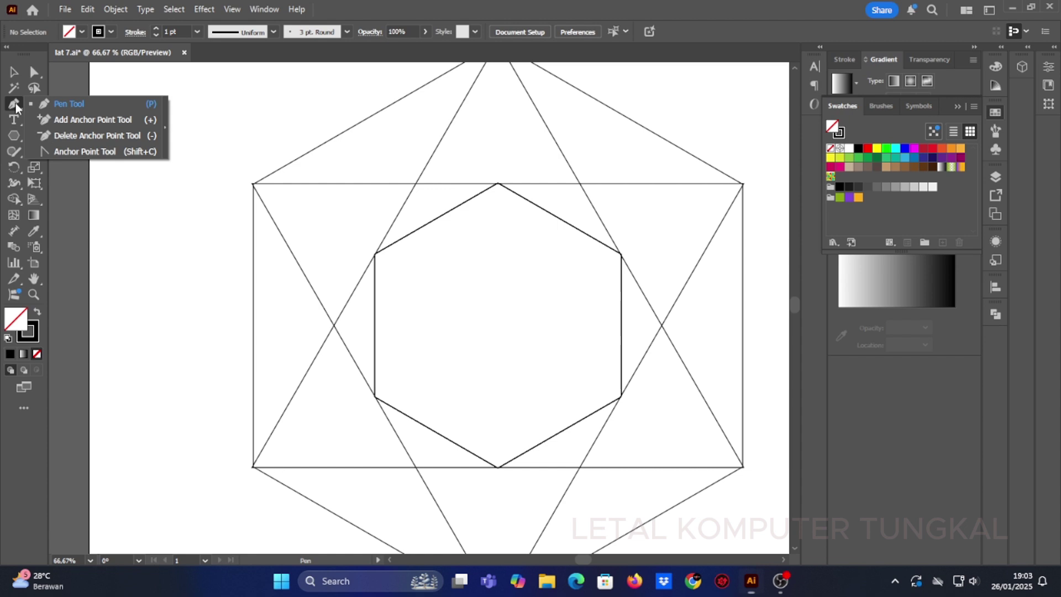
pyautogui.click(73, 105)
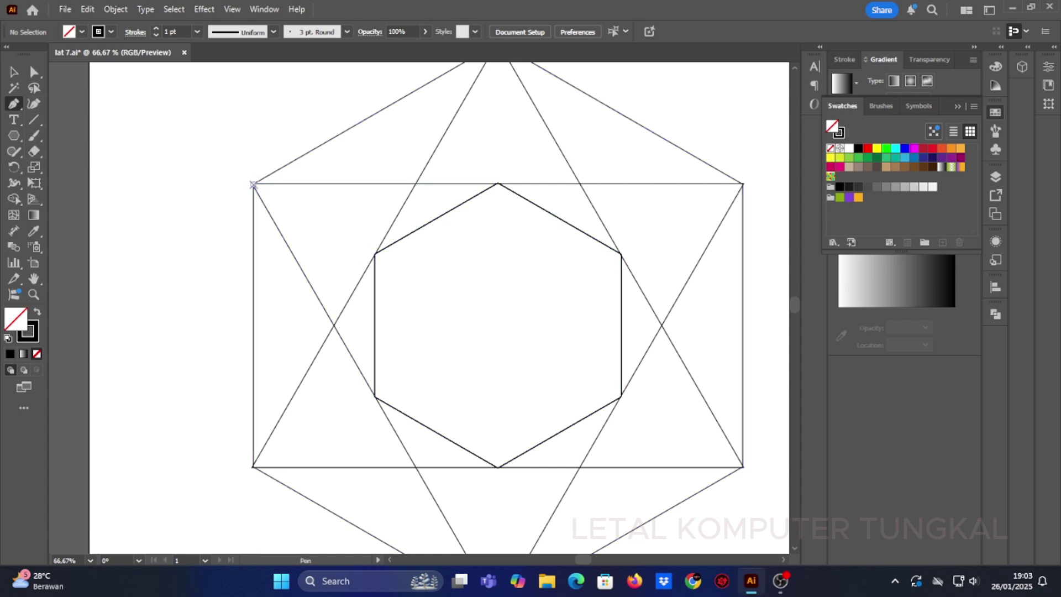
pyautogui.click(253, 183)
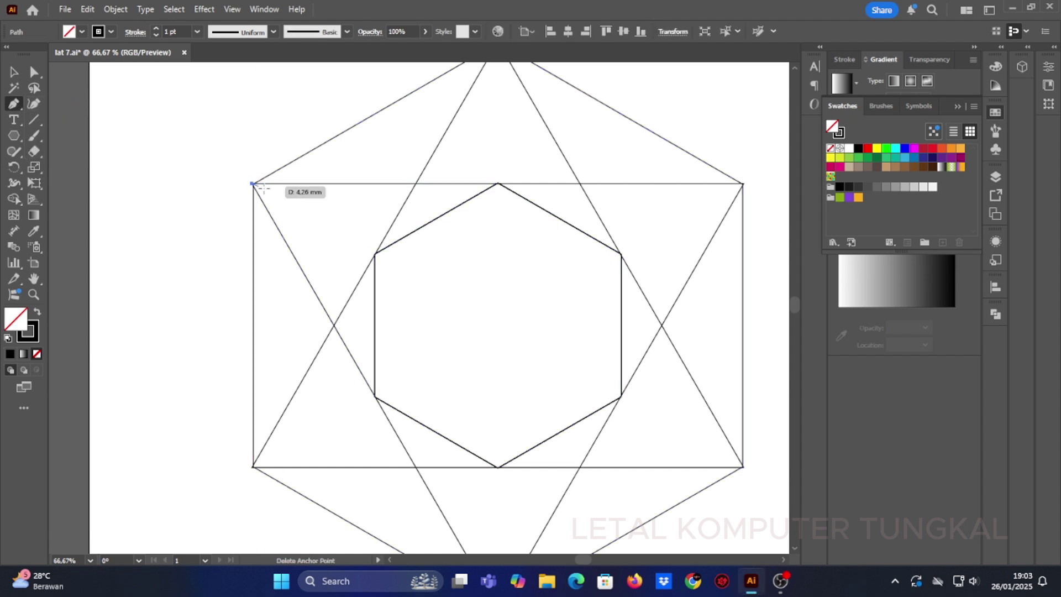
pyautogui.click(376, 254)
pyautogui.moveTo(376, 254); pyautogui.dragTo(378, 219)
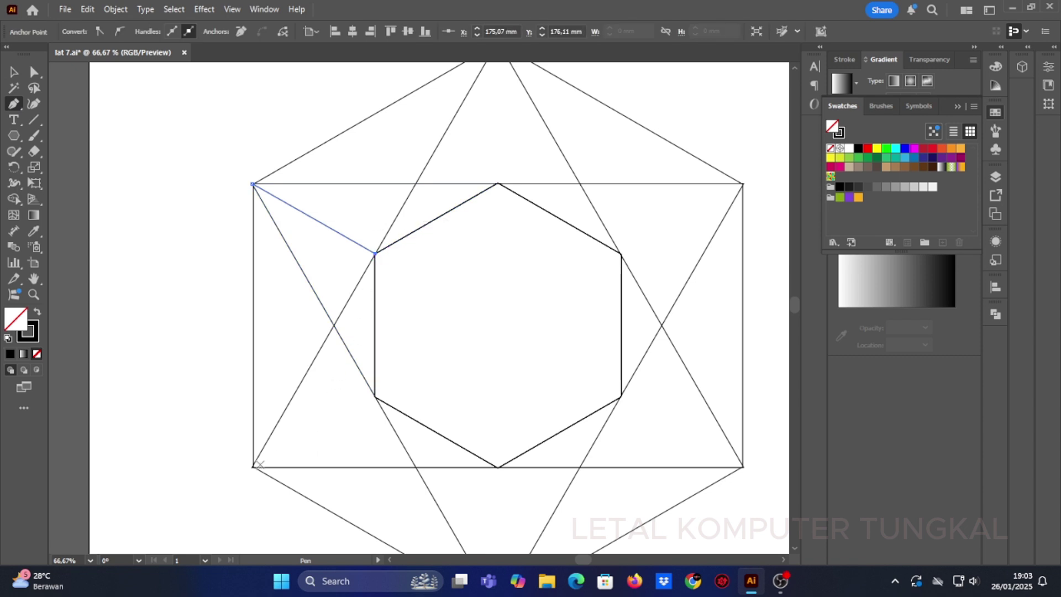
pyautogui.click(253, 467)
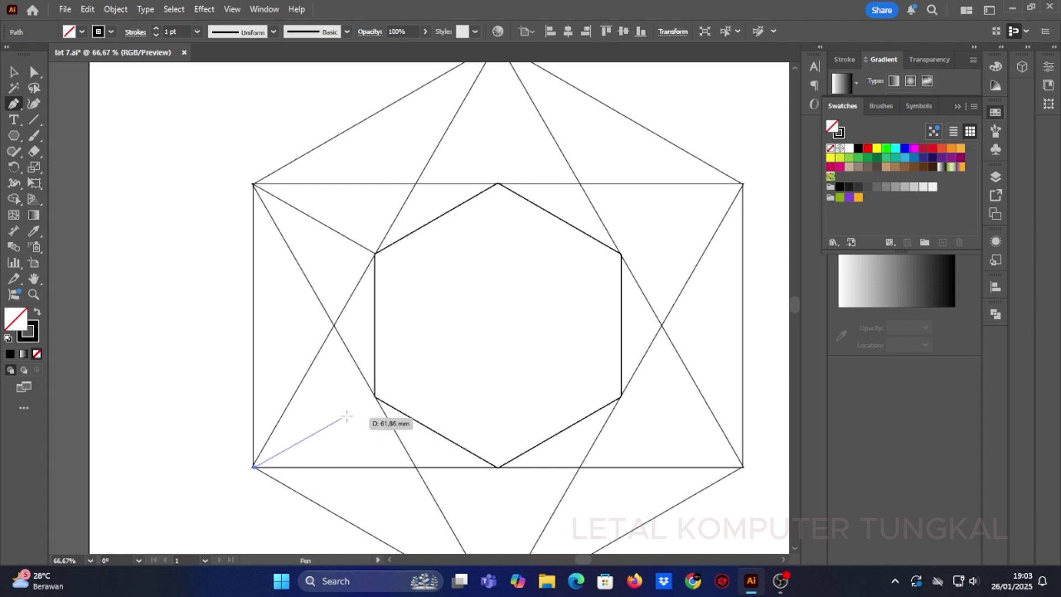
pyautogui.click(375, 396)
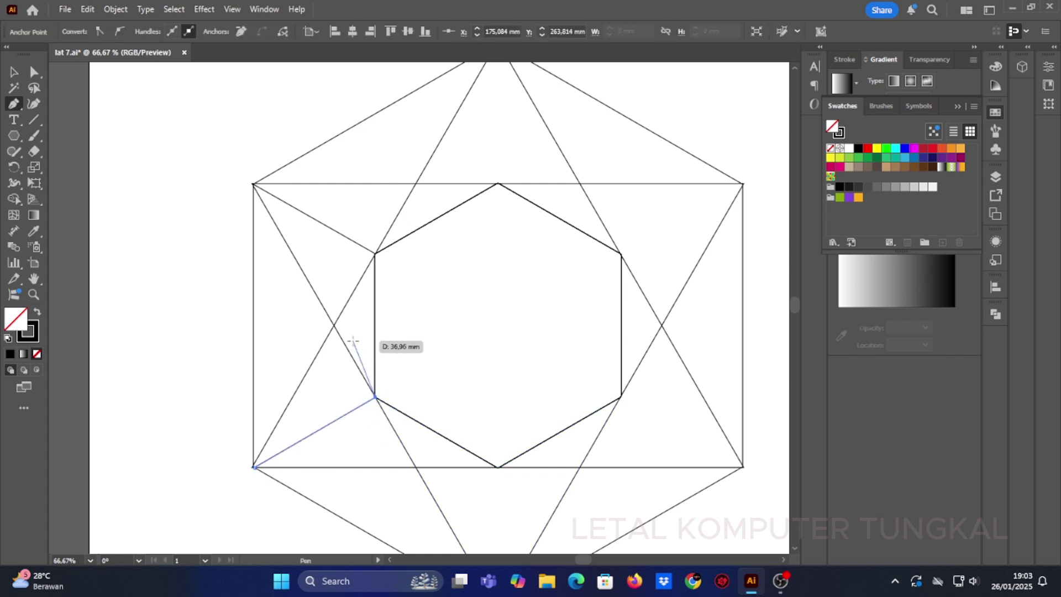
# Draw two straight lines joining the inner hexagon's right-side corners to the outer hexagon's nearest corners
pyautogui.click(621, 254)
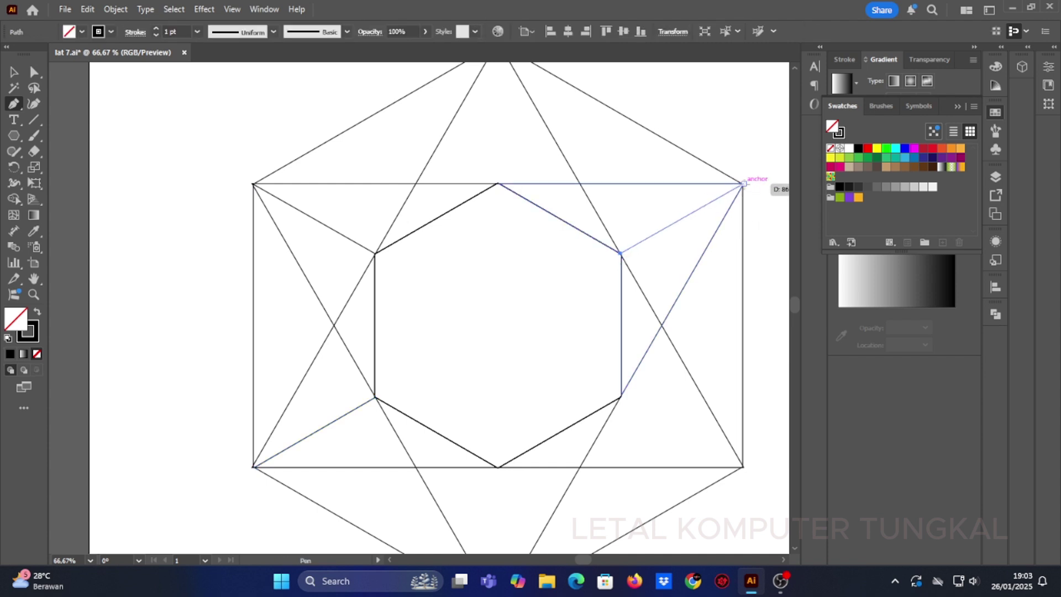
pyautogui.click(743, 184)
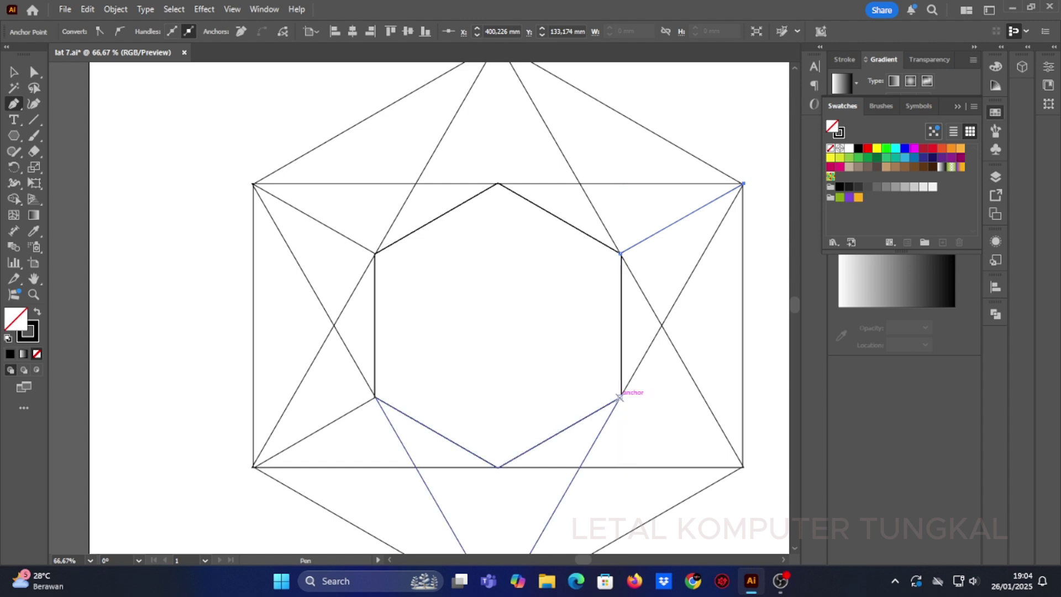
pyautogui.click(620, 397)
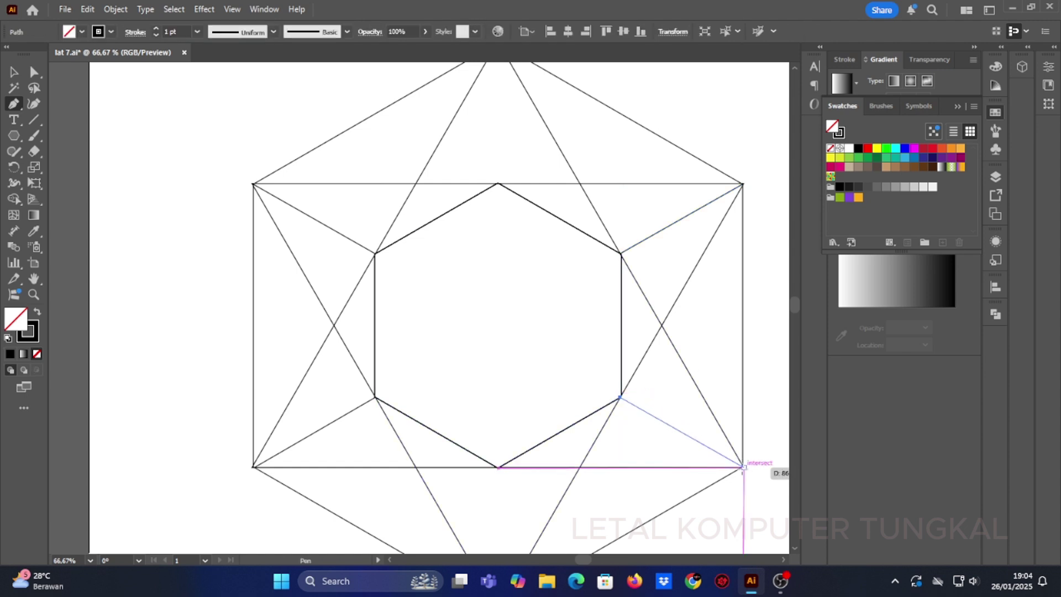
pyautogui.click(743, 467)
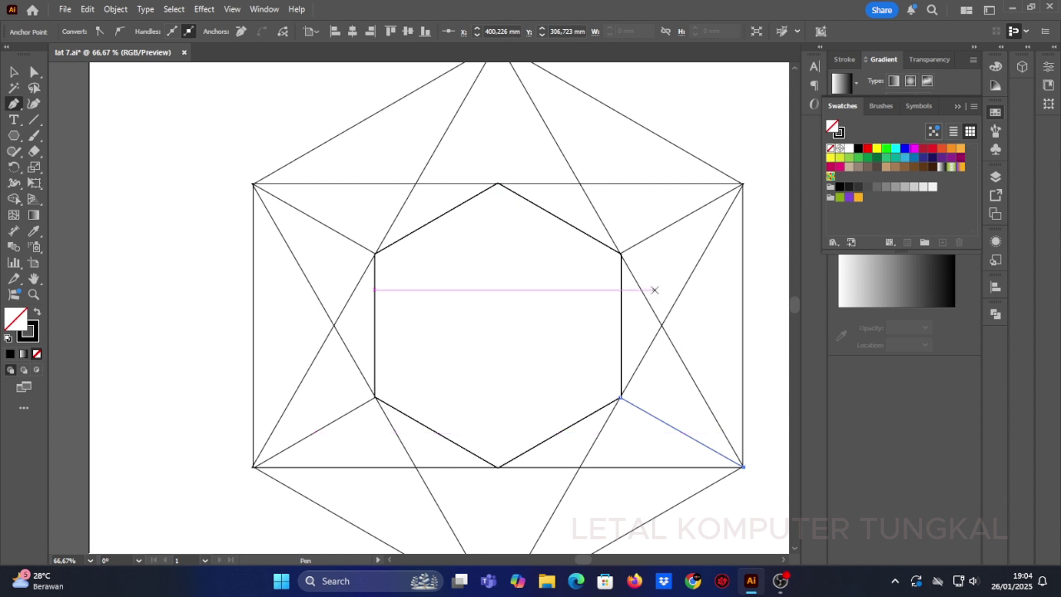
# Draw a vertical line from the inner hexagon's top corner to the outer hexagon's top corner and end the path
pyautogui.scroll(-1, 605, 205)
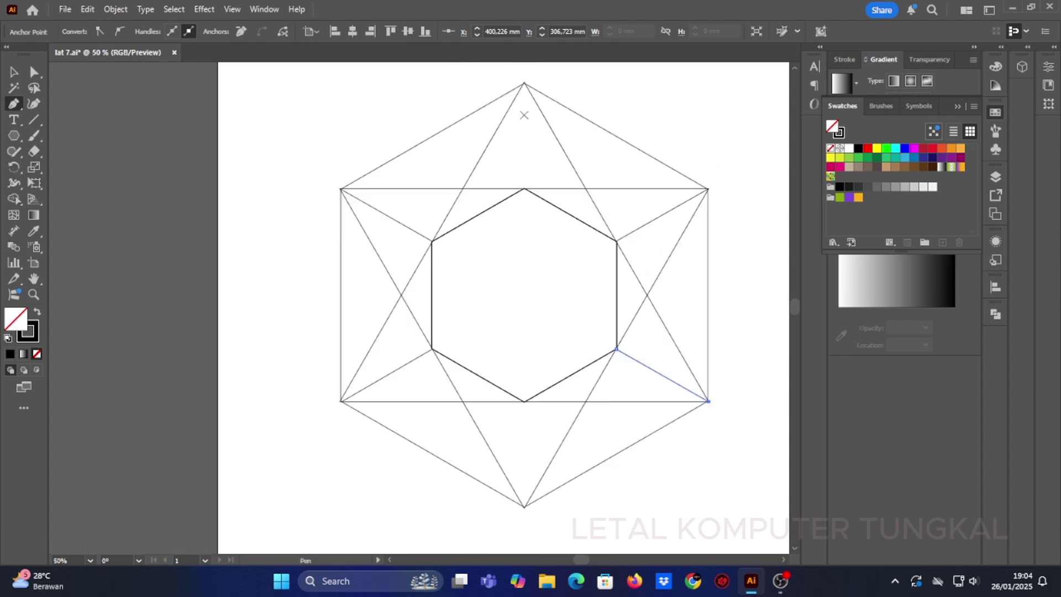
pyautogui.scroll(1, 538, 111)
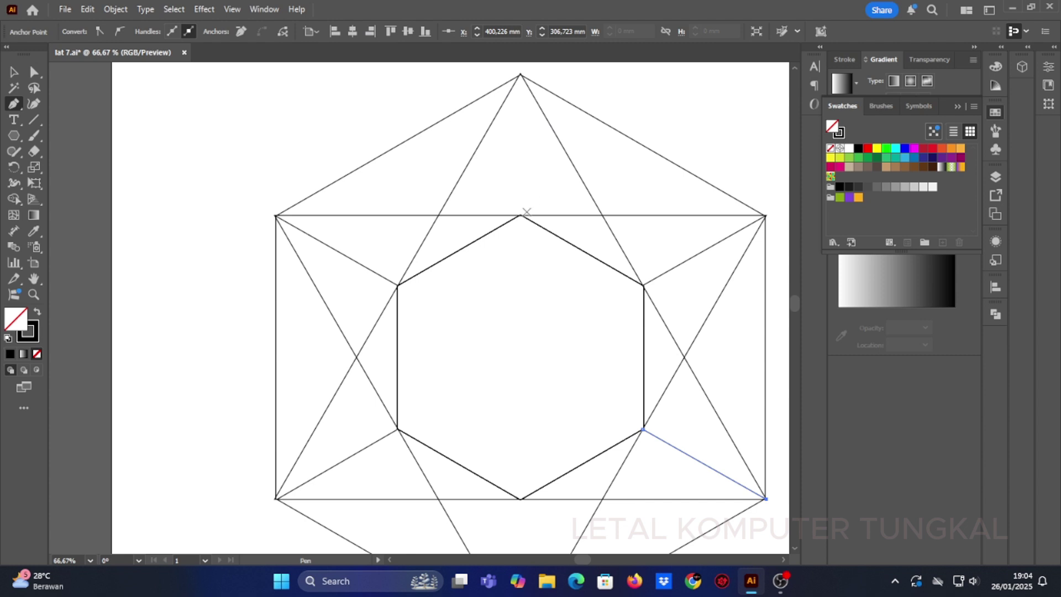
pyautogui.click(520, 216)
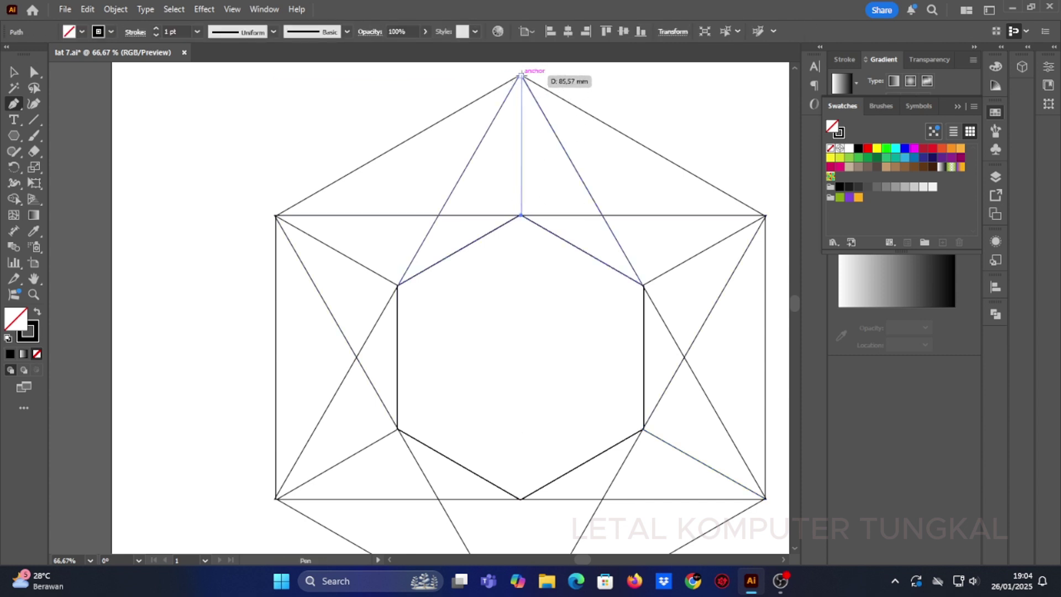
pyautogui.scroll(1, 521, 76)
pyautogui.click(520, 85)
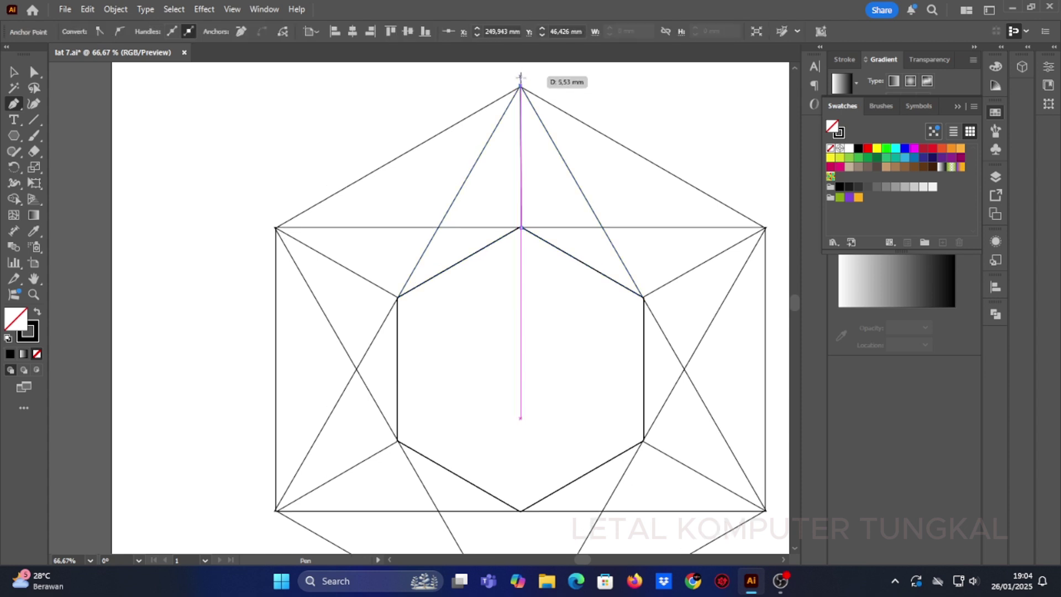
pyautogui.press('Escape')
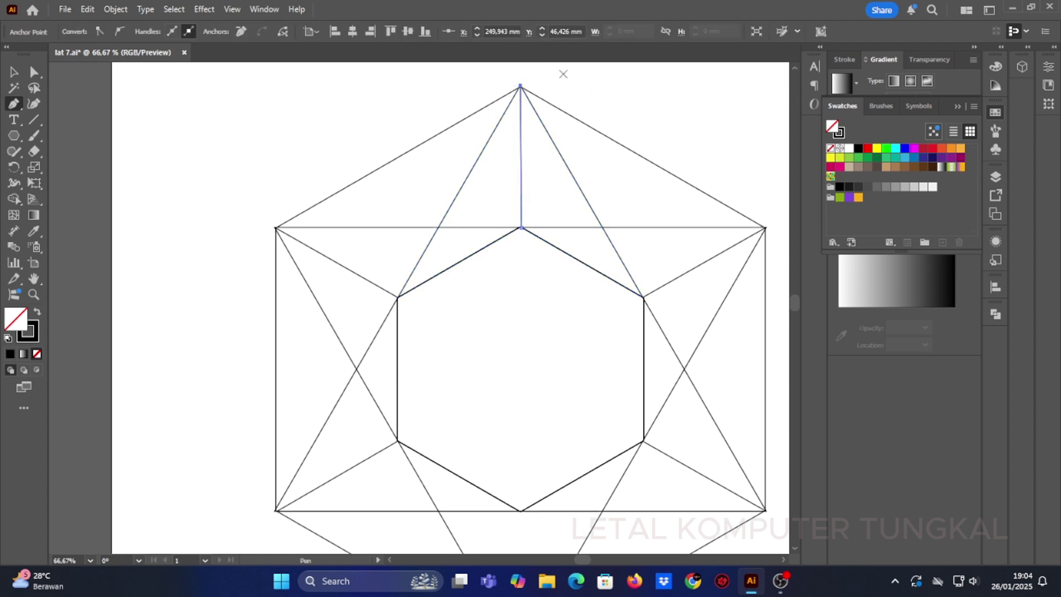
# Draw a vertical line from the inner hexagon's bottom corner to the outer hexagon's bottom corner and deselect it
pyautogui.keyDown('alt'); pyautogui.scroll(-1, 557, 376); pyautogui.keyUp('alt')
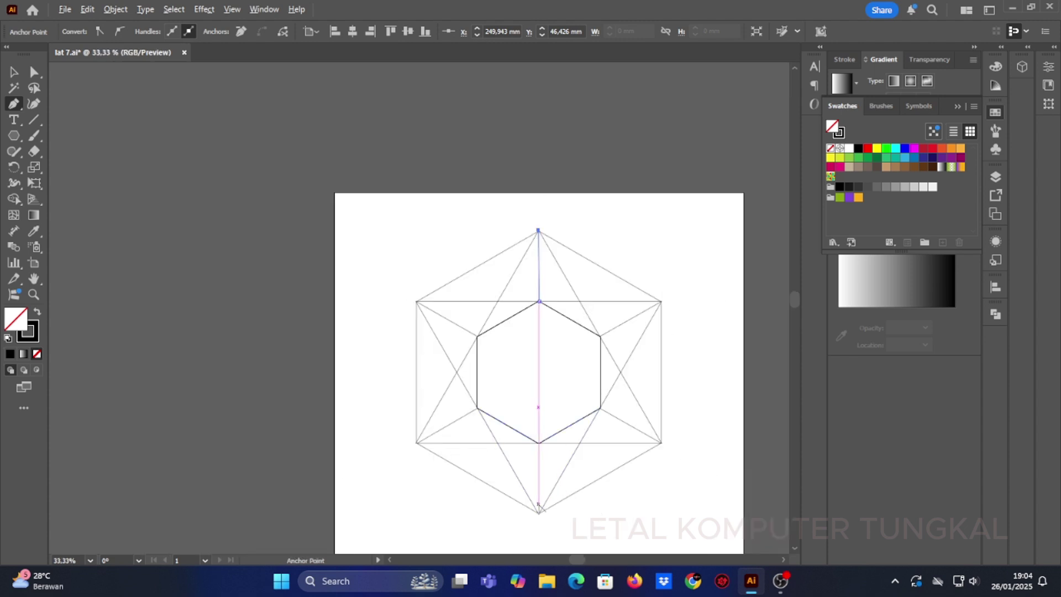
pyautogui.keyDown('alt'); pyautogui.scroll(1, 540, 505); pyautogui.keyUp('alt')
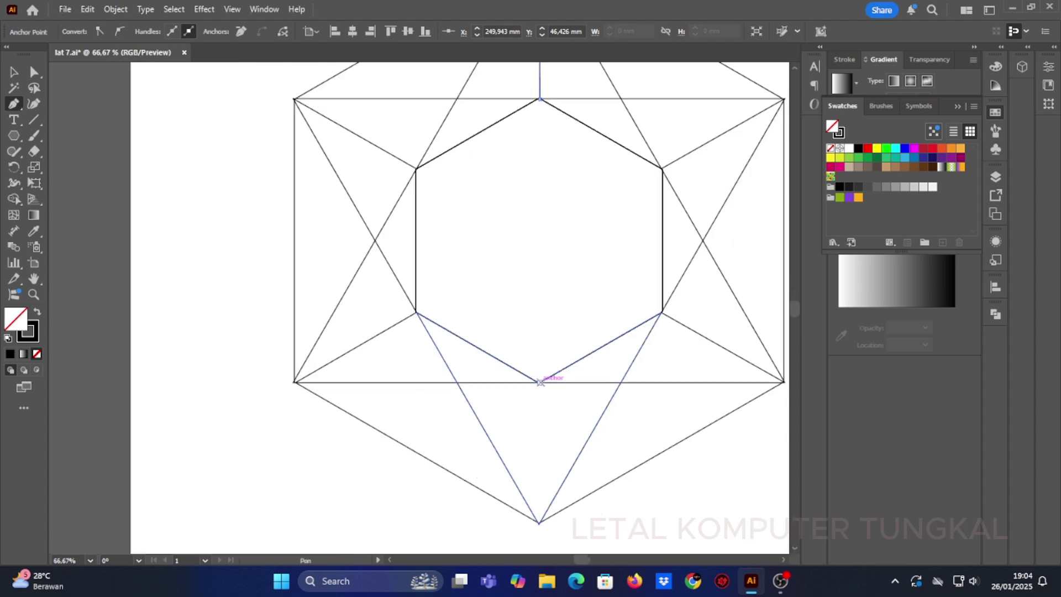
pyautogui.click(540, 381)
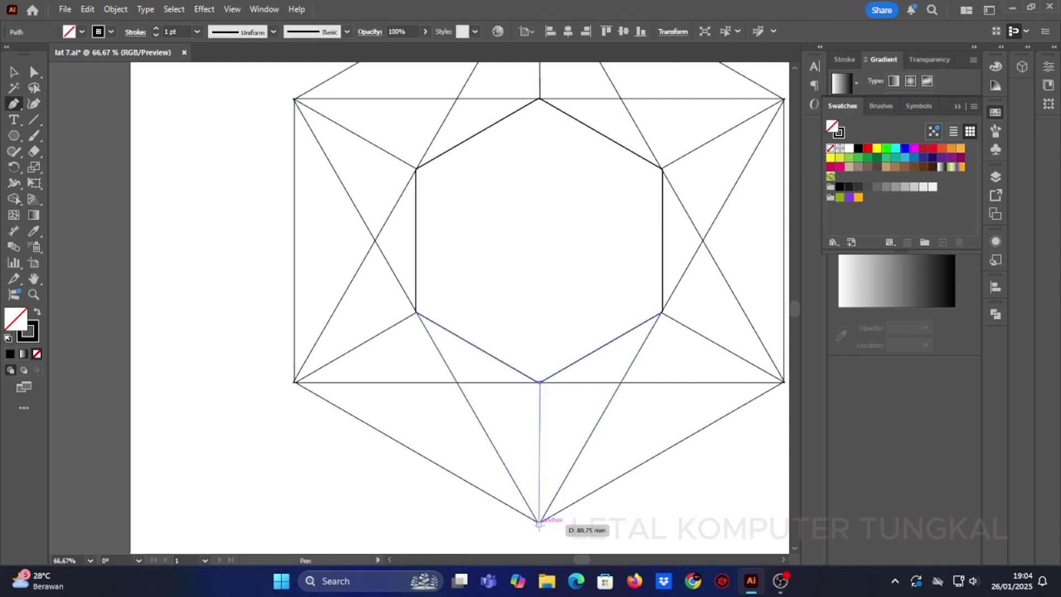
pyautogui.click(539, 523)
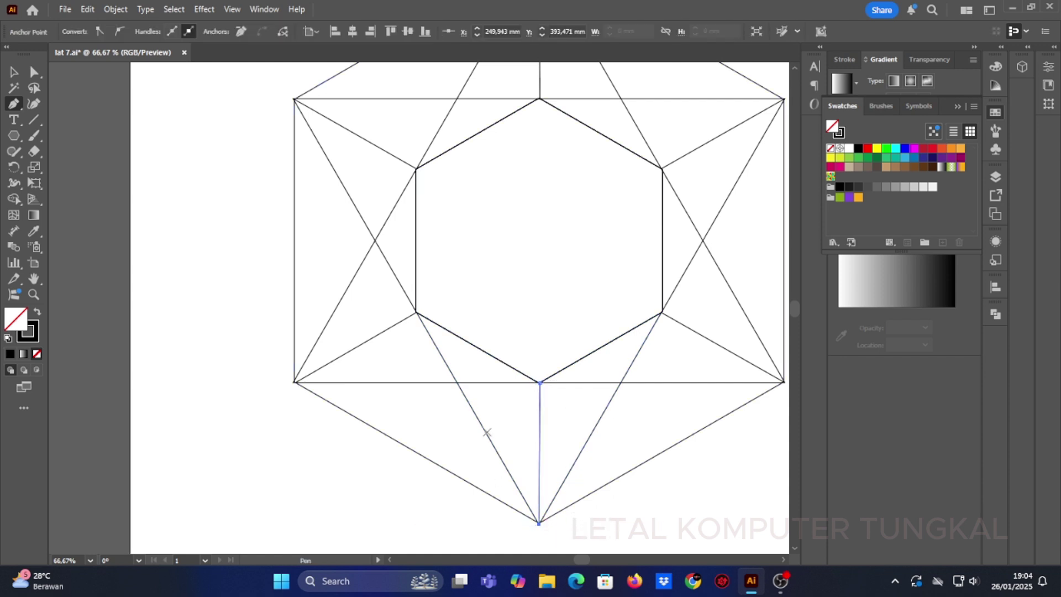
pyautogui.click(14, 72)
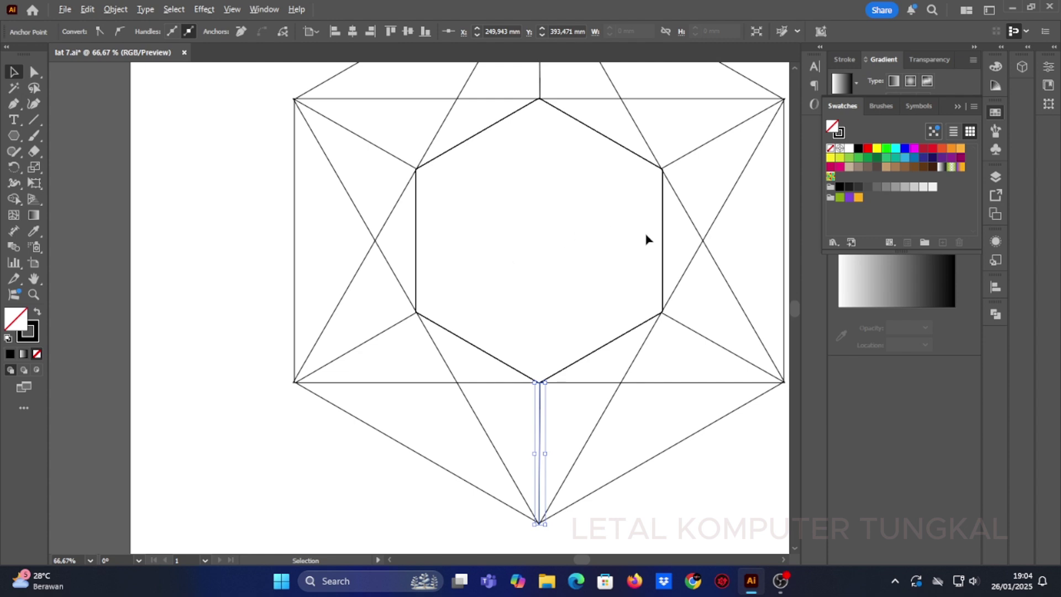
pyautogui.scroll(-2, 648, 239)
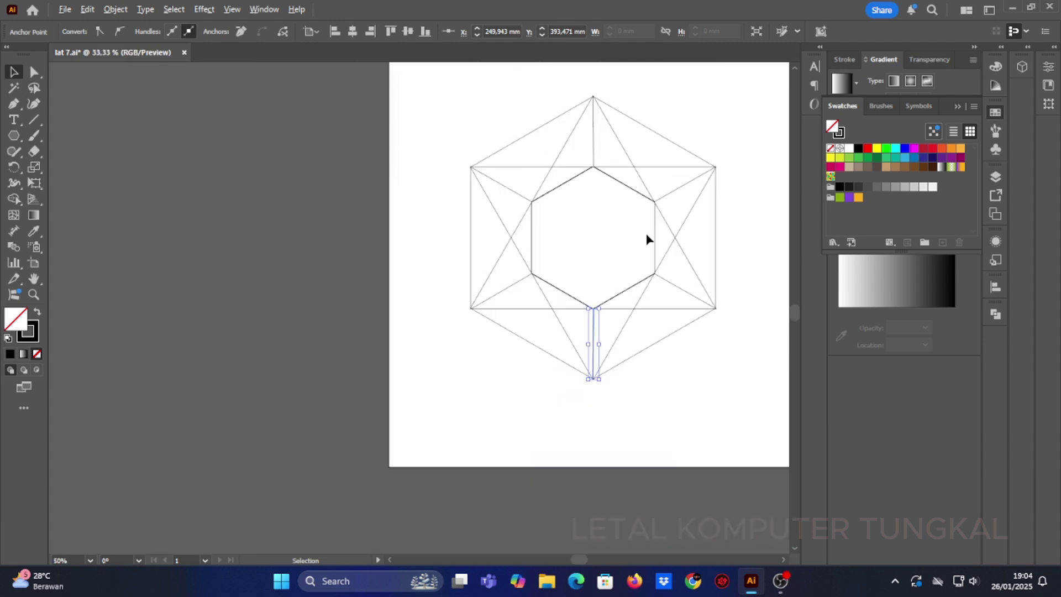
pyautogui.click(496, 114)
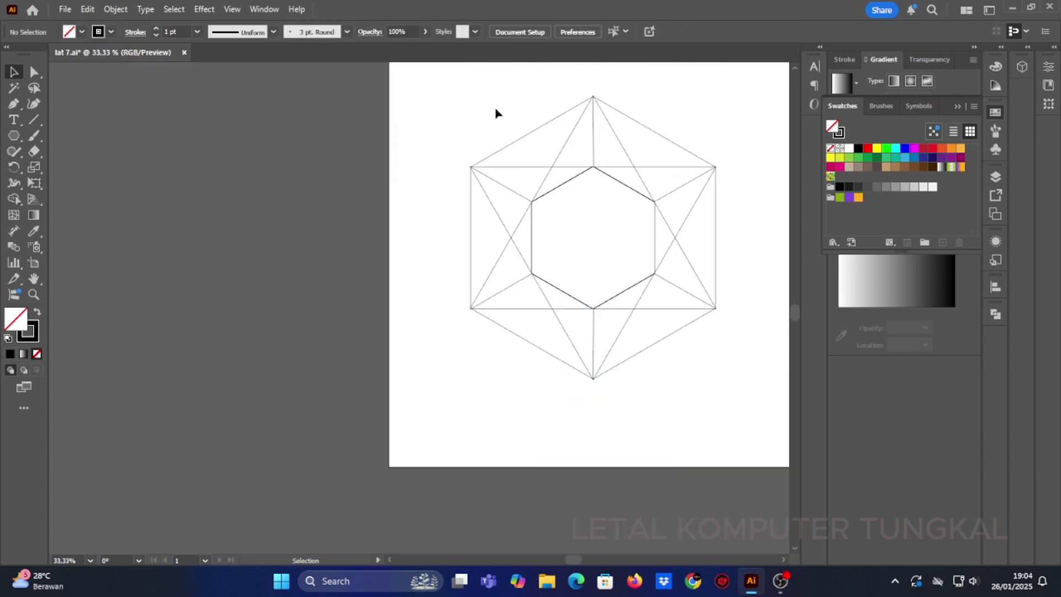
pyautogui.click(783, 560)
pyautogui.click(783, 559)
pyautogui.click(783, 559)
pyautogui.click(784, 559)
pyautogui.click(783, 559)
pyautogui.scroll(1, 724, 344)
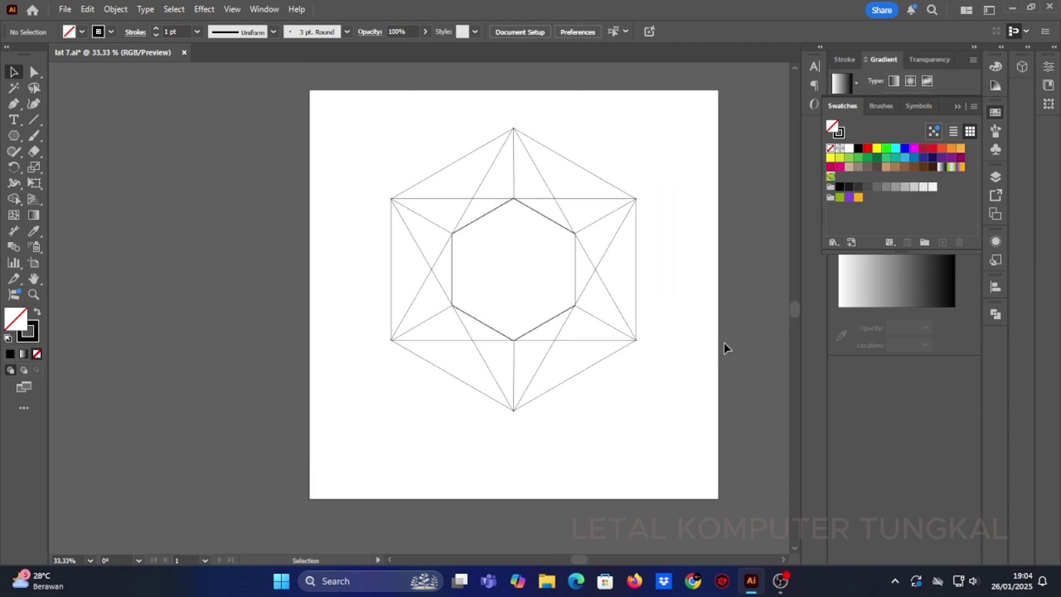
pyautogui.scroll(1, 724, 344)
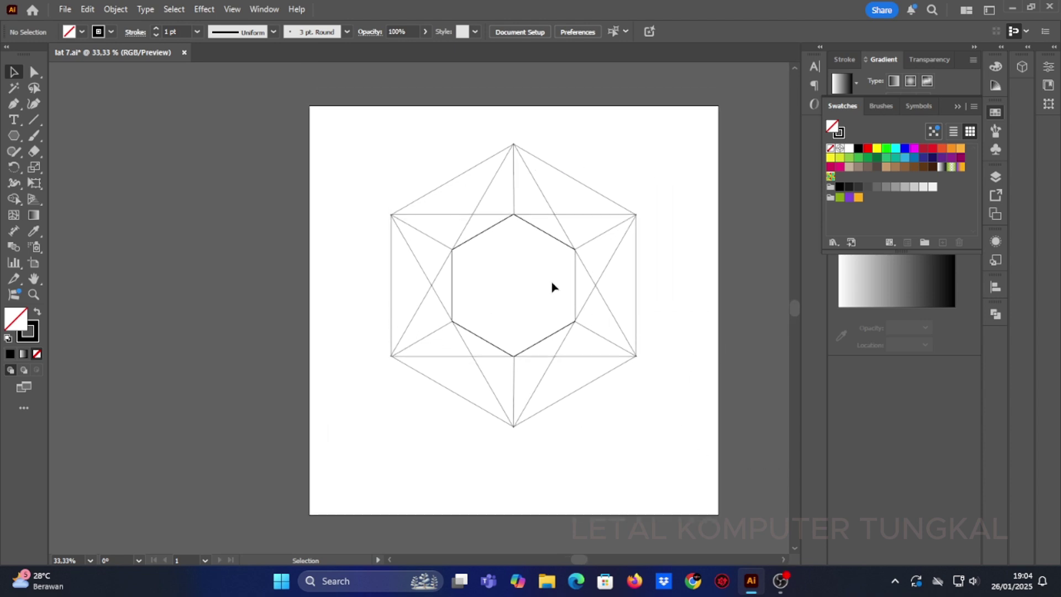
pyautogui.click(783, 560)
pyautogui.scroll(1, 568, 251)
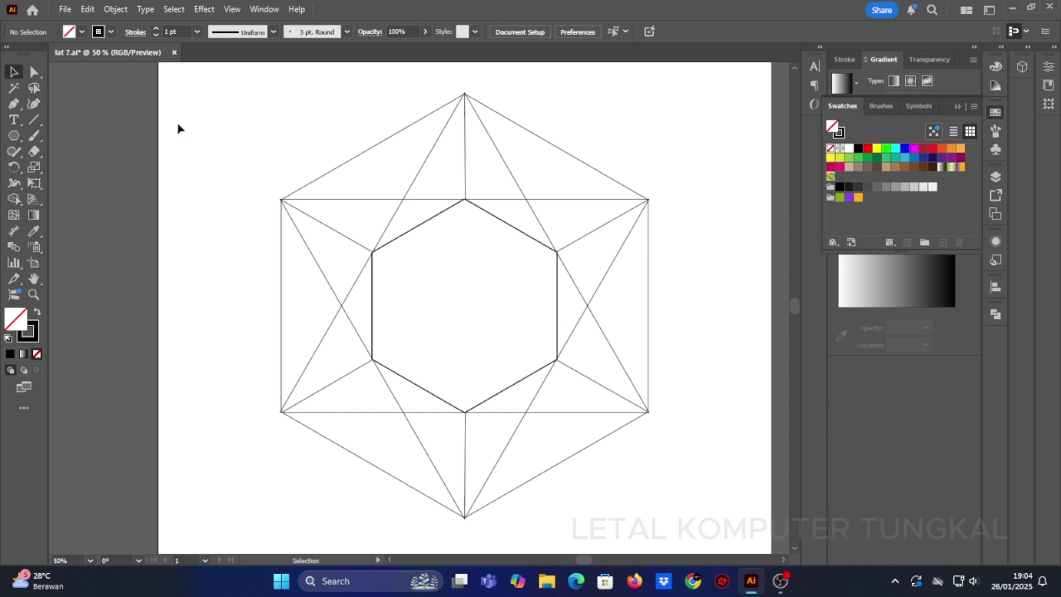
# Select all the artwork and merge the split regions bordering the inner hexagon with the Shape Builder tool, forming the upright triangle's six faces
pyautogui.moveTo(227, 97); pyautogui.dragTo(674, 489)
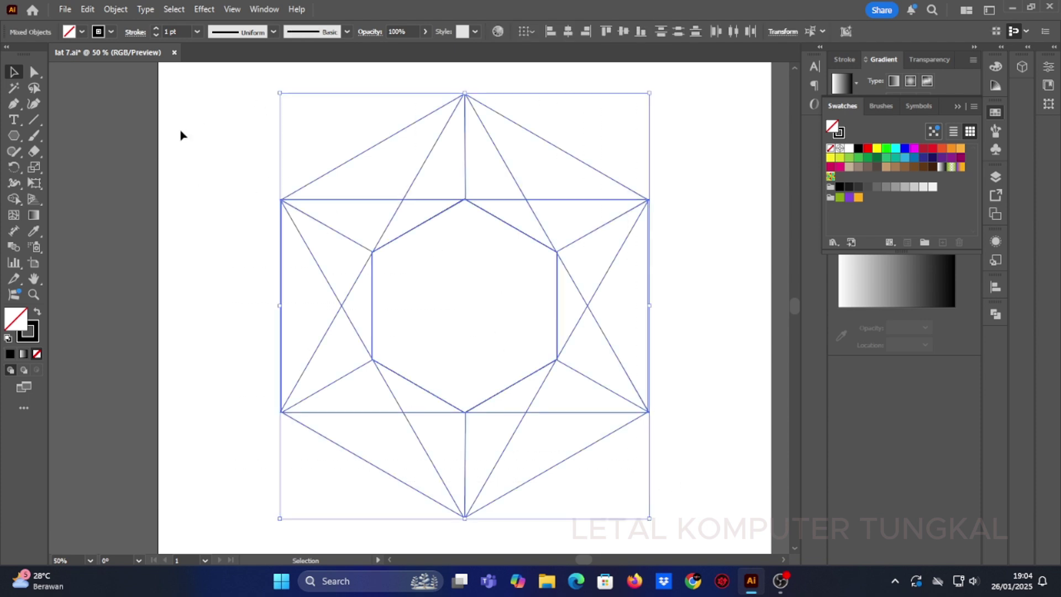
pyautogui.moveTo(13, 199); pyautogui.dragTo(55, 198)
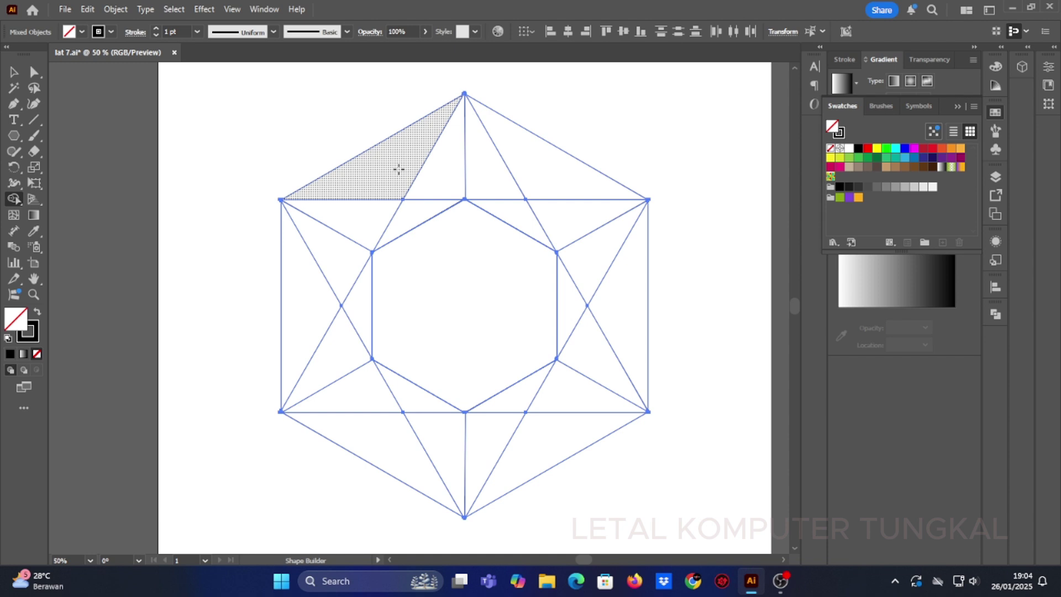
pyautogui.moveTo(408, 219)
pyautogui.mouseDown()
pyautogui.moveTo(435, 182)
pyautogui.moveTo(531, 227)
pyautogui.mouseUp()
pyautogui.moveTo(572, 301); pyautogui.dragTo(595, 356)
pyautogui.moveTo(523, 387); pyautogui.dragTo(569, 391)
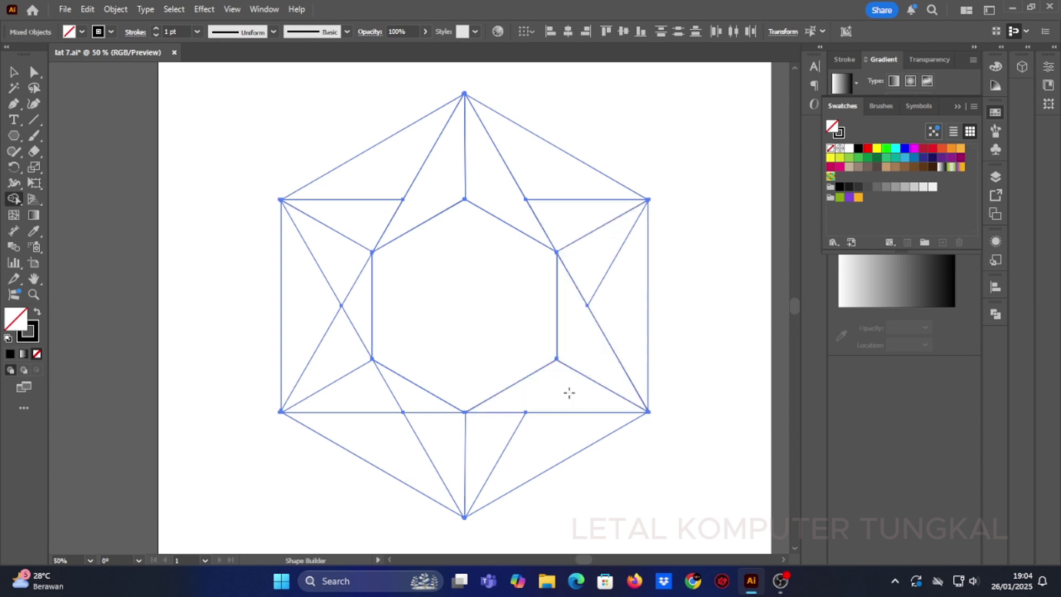
pyautogui.moveTo(398, 387); pyautogui.dragTo(365, 393)
pyautogui.moveTo(341, 351)
pyautogui.mouseDown()
pyautogui.moveTo(357, 259)
pyautogui.moveTo(359, 308)
pyautogui.mouseUp()
# Merge the remaining split regions between the upright triangle and the outer hexagon into six whole outer faces, and deselect the artwork
pyautogui.moveTo(355, 227)
pyautogui.mouseDown()
pyautogui.moveTo(379, 173)
pyautogui.moveTo(361, 209)
pyautogui.mouseUp()
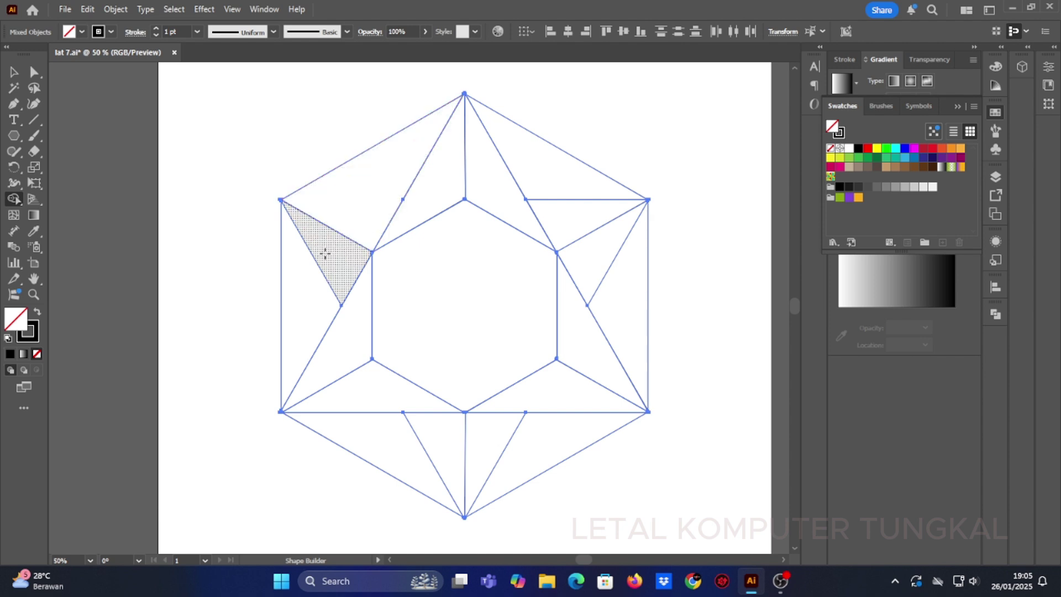
pyautogui.moveTo(325, 253); pyautogui.dragTo(310, 272)
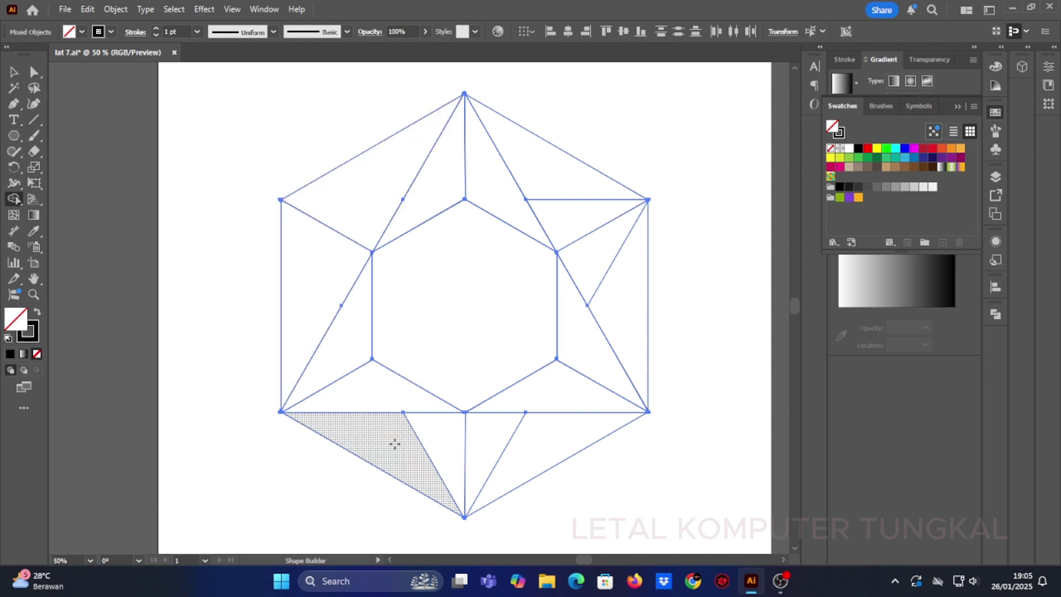
pyautogui.moveTo(395, 443); pyautogui.dragTo(423, 441)
pyautogui.moveTo(492, 441); pyautogui.dragTo(578, 425)
pyautogui.moveTo(623, 285); pyautogui.dragTo(609, 265)
pyautogui.moveTo(575, 215); pyautogui.dragTo(570, 177)
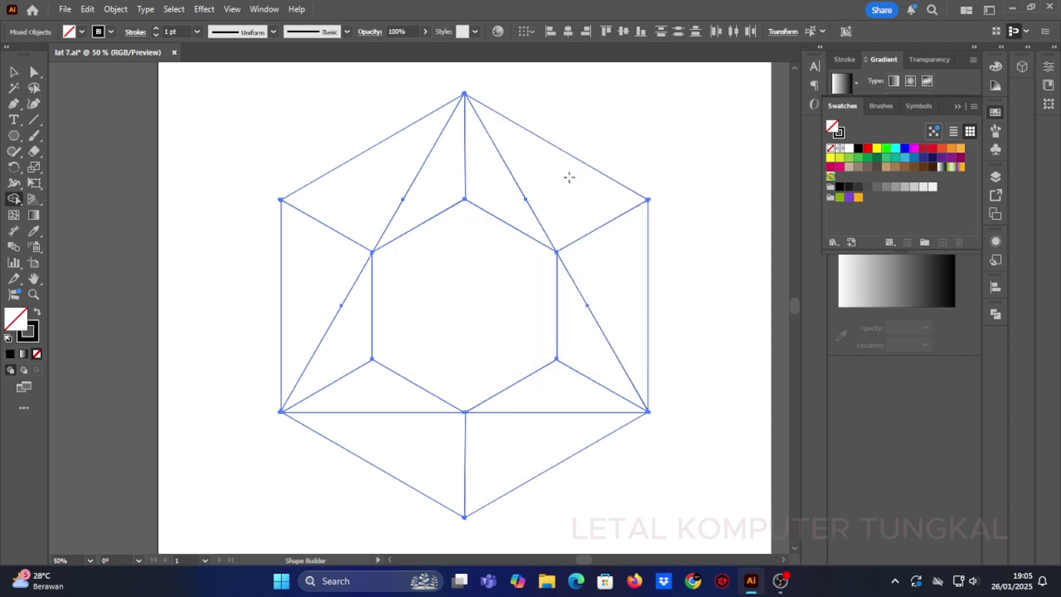
pyautogui.press('v')
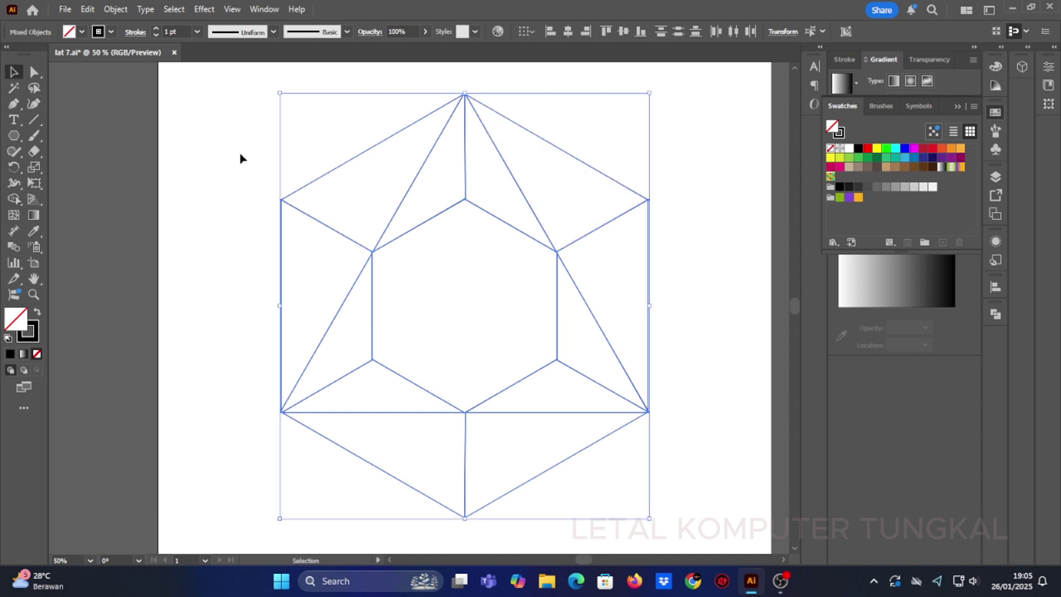
pyautogui.click(212, 136)
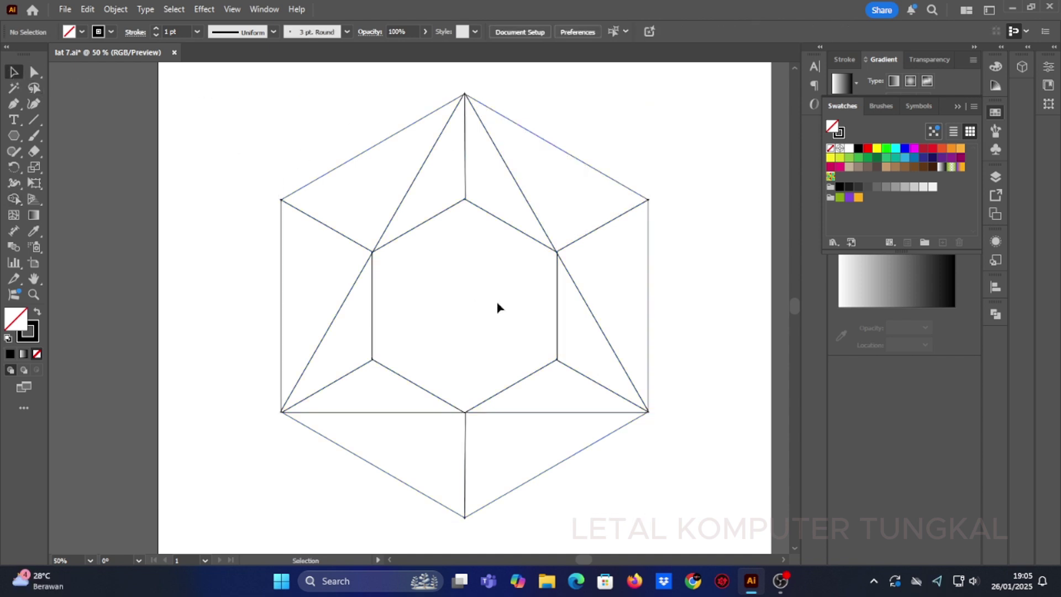
# Delete the separate inner hexagon path, test-select the remaining shapes and deselect them
pyautogui.click(509, 229)
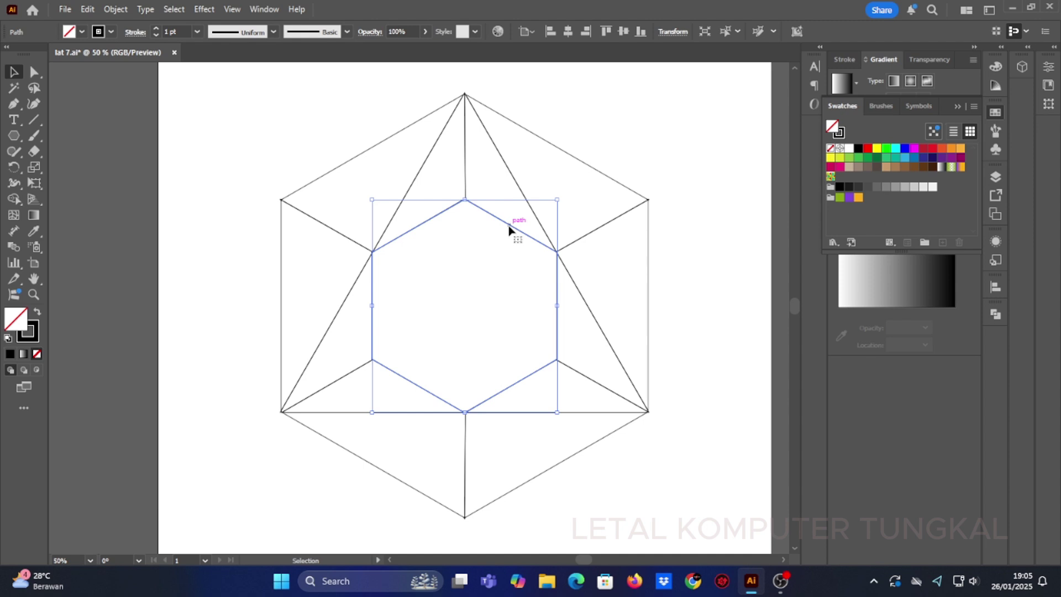
pyautogui.press('Delete')
pyautogui.moveTo(267, 118); pyautogui.dragTo(647, 426)
pyautogui.click(234, 100)
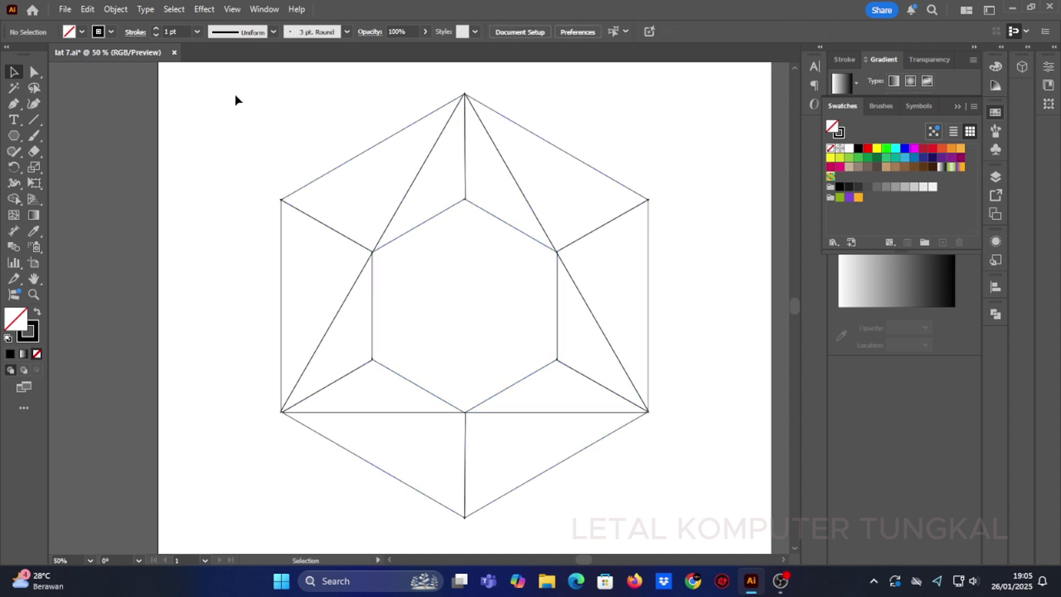
pyautogui.moveTo(235, 101); pyautogui.dragTo(680, 479)
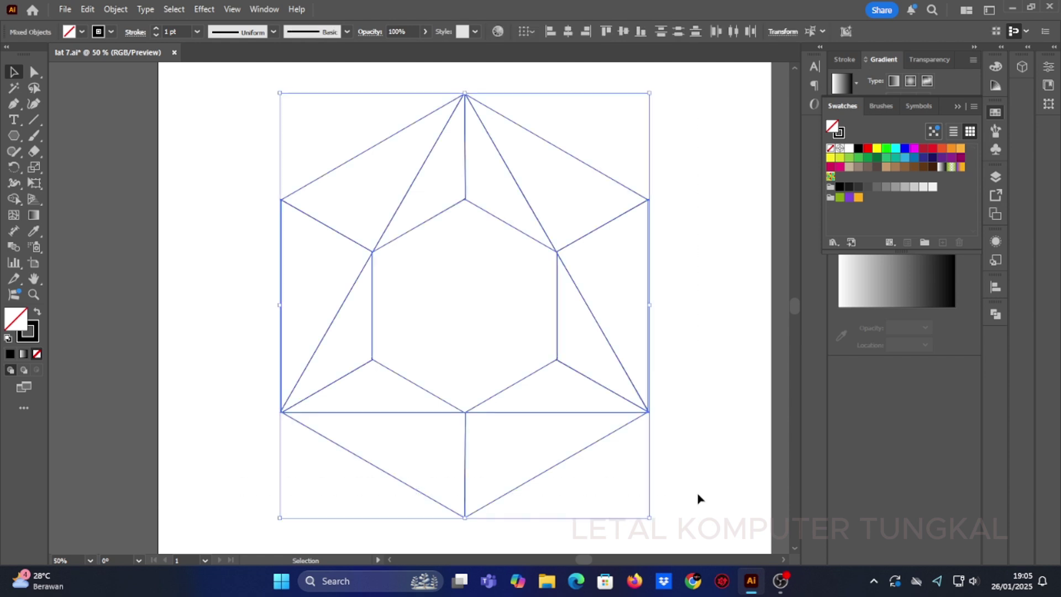
pyautogui.click(698, 374)
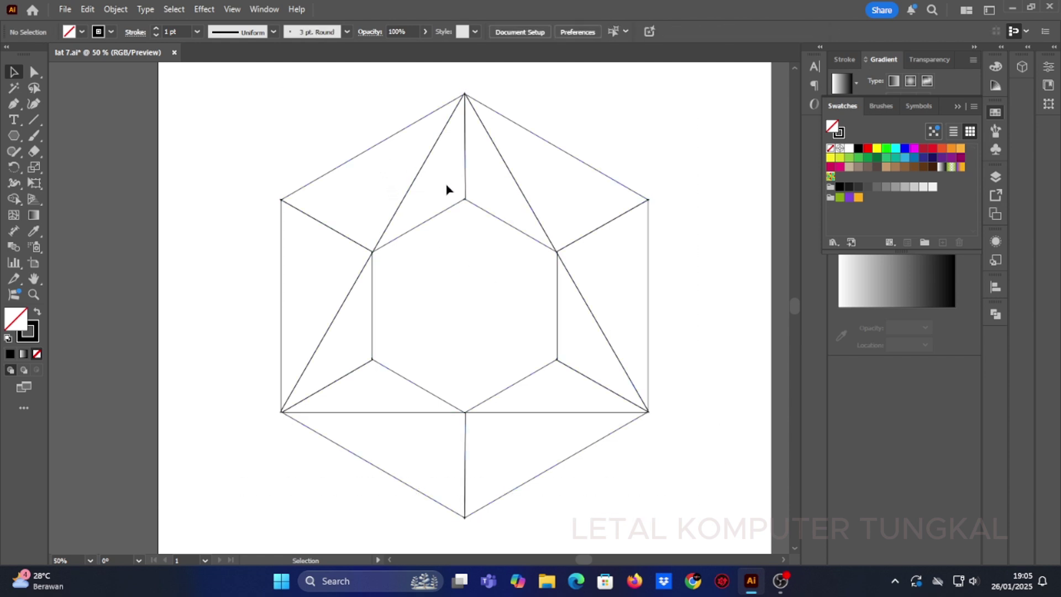
# Select together the six triangular faces that surround the inner hexagon
pyautogui.click(447, 213)
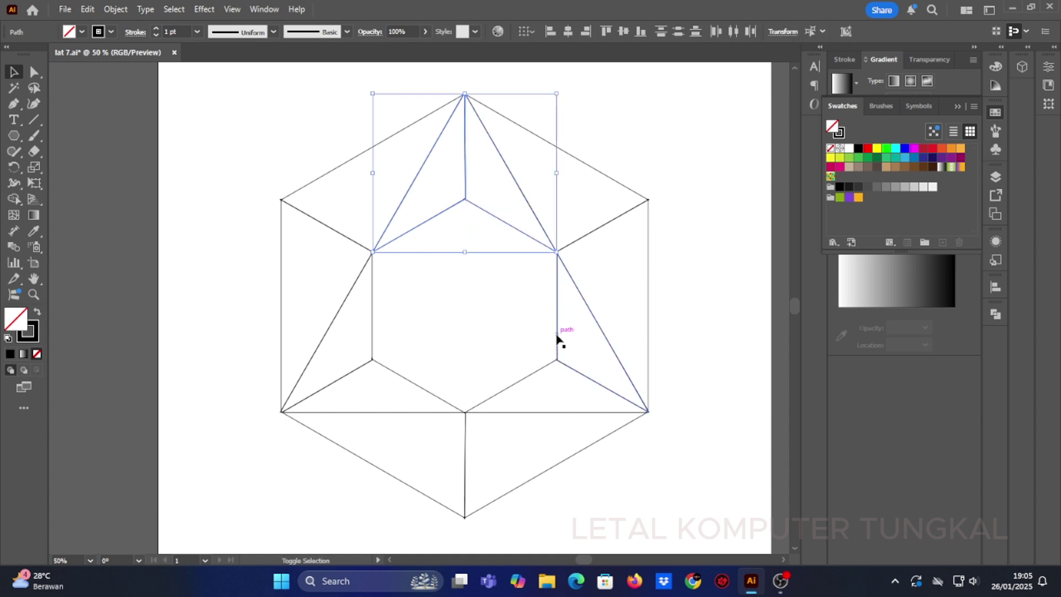
pyautogui.keyDown('shift'); pyautogui.click(531, 376); pyautogui.keyUp('shift')
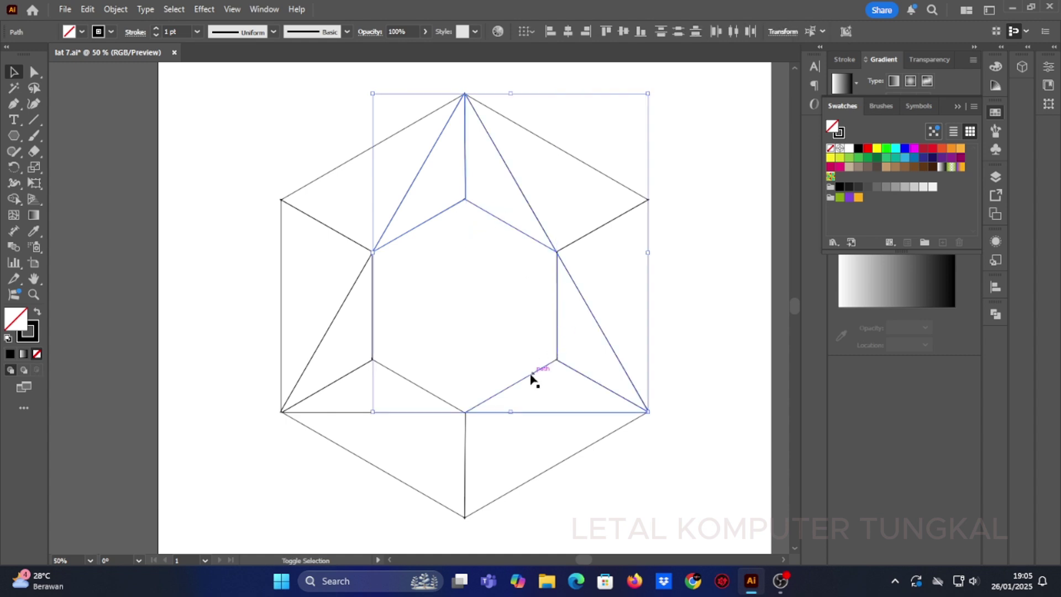
pyautogui.keyDown('shift'); pyautogui.click(417, 385); pyautogui.keyUp('shift')
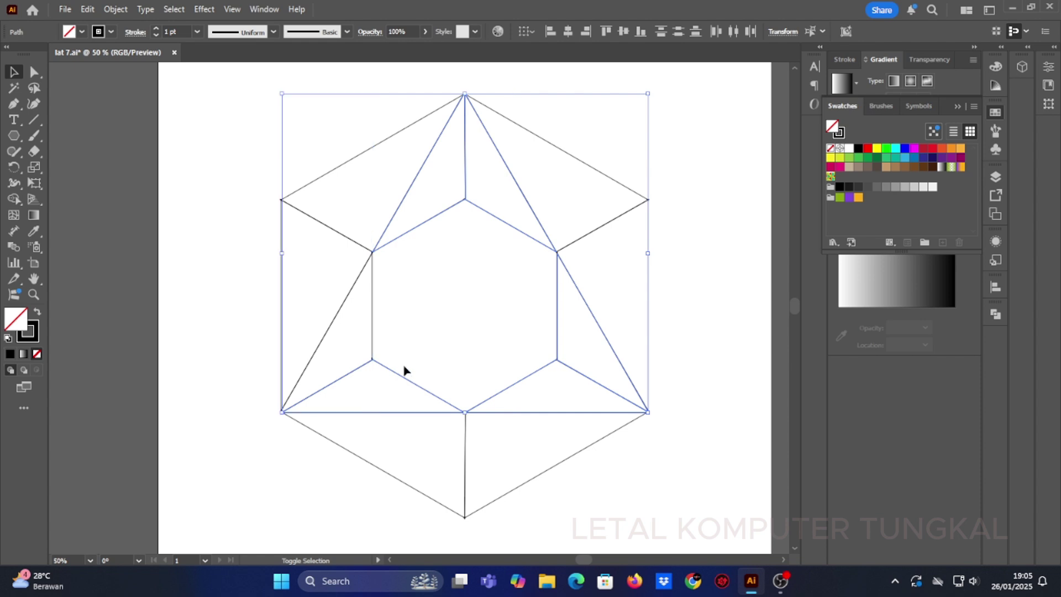
pyautogui.keyDown('shift'); pyautogui.click(373, 329); pyautogui.keyUp('shift')
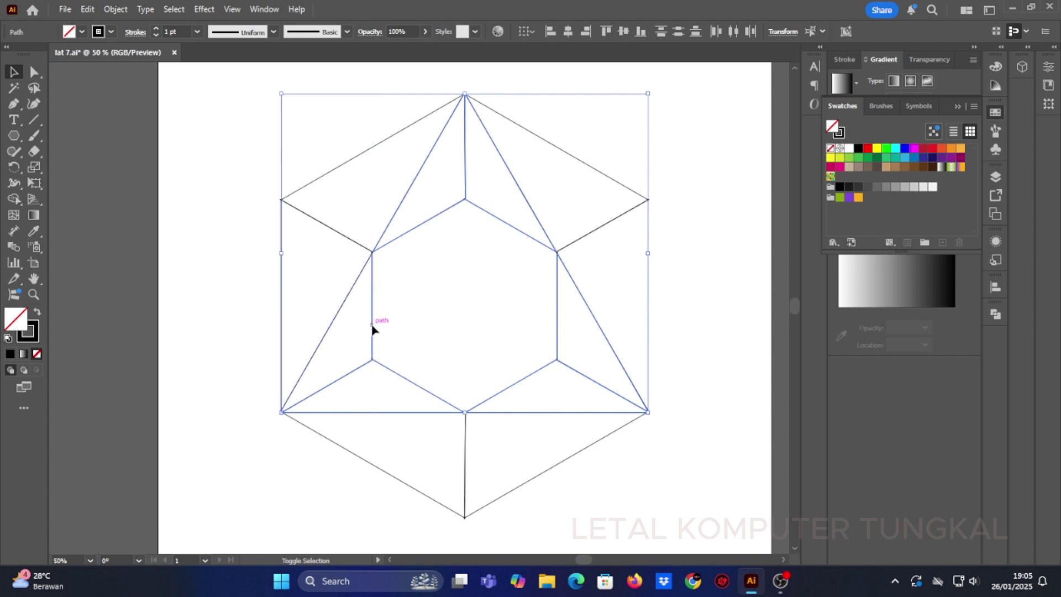
# Try to fill the six selected faces with a linear gradient and recolour its white stop to dark green 0D6A00
pyautogui.click(24, 354)
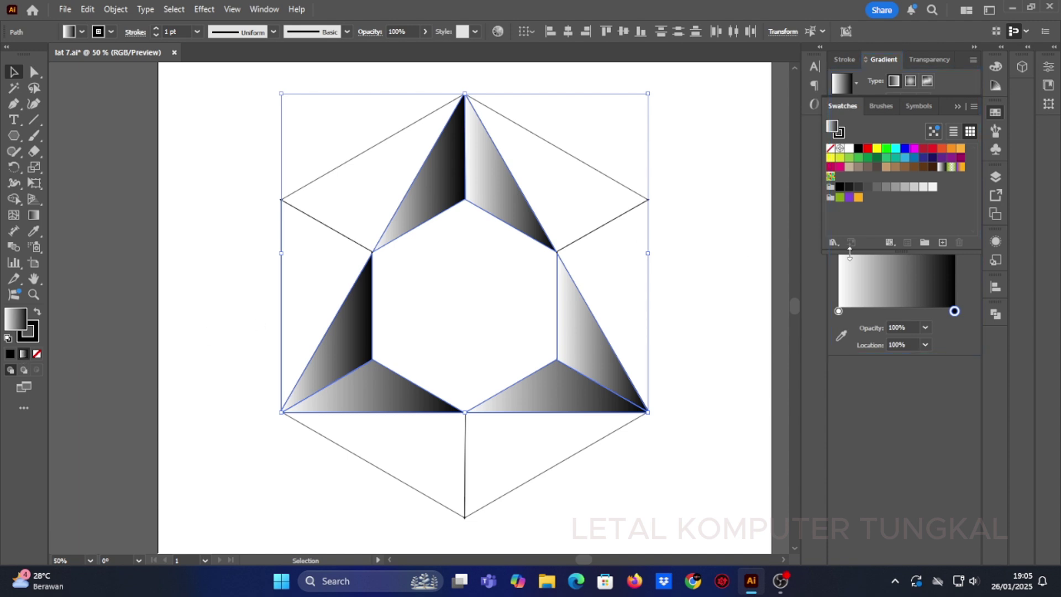
pyautogui.click(33, 216)
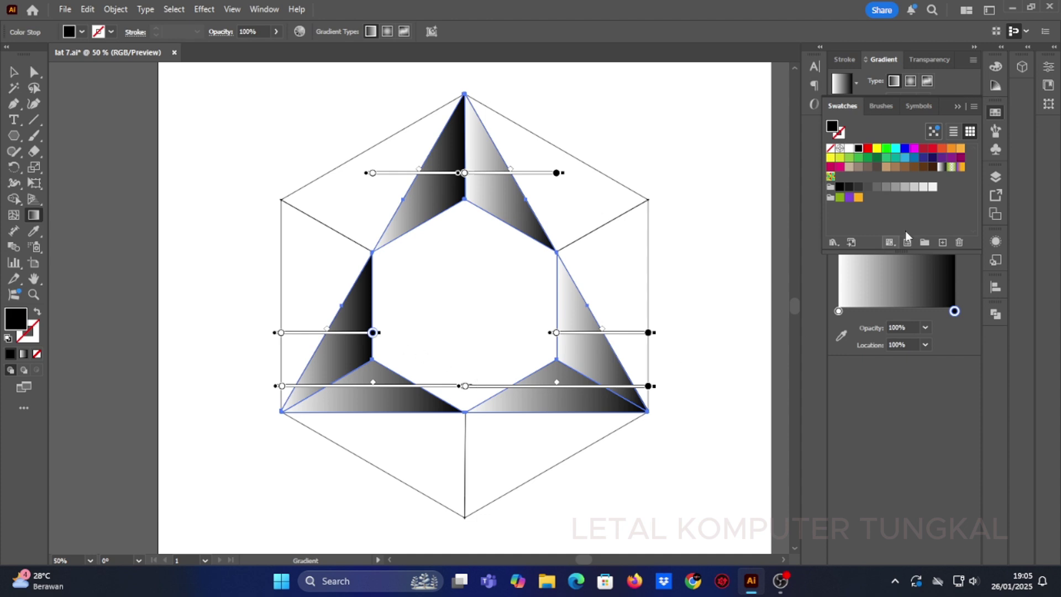
pyautogui.click(959, 108)
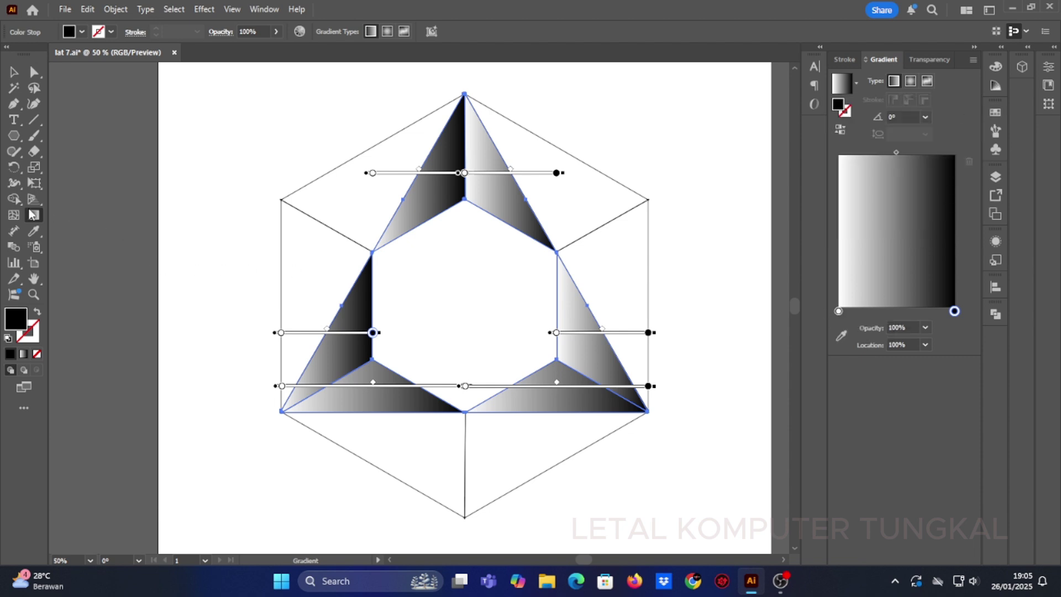
pyautogui.click(839, 311)
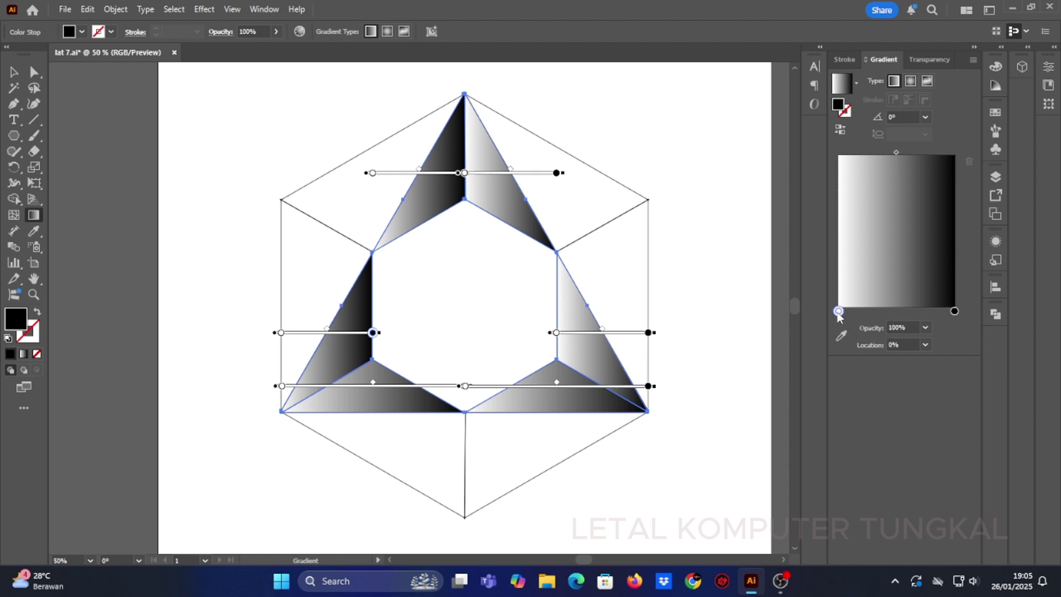
pyautogui.doubleClick(839, 311)
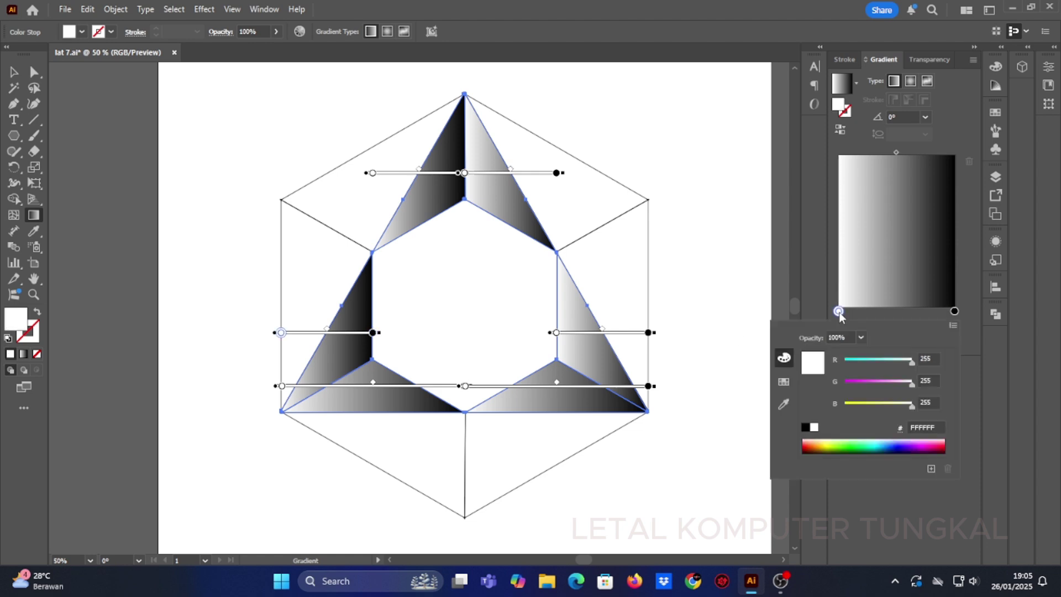
pyautogui.click(851, 445)
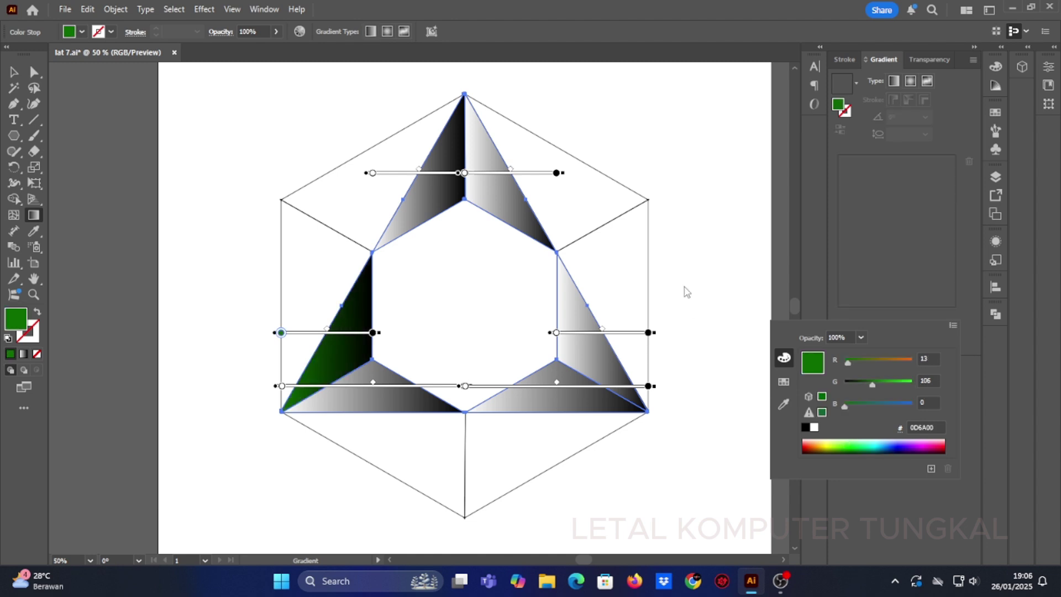
pyautogui.press('ctrl')
pyautogui.hotkey('ctrl', 'z')
pyautogui.hotkey('ctrl', 'z')
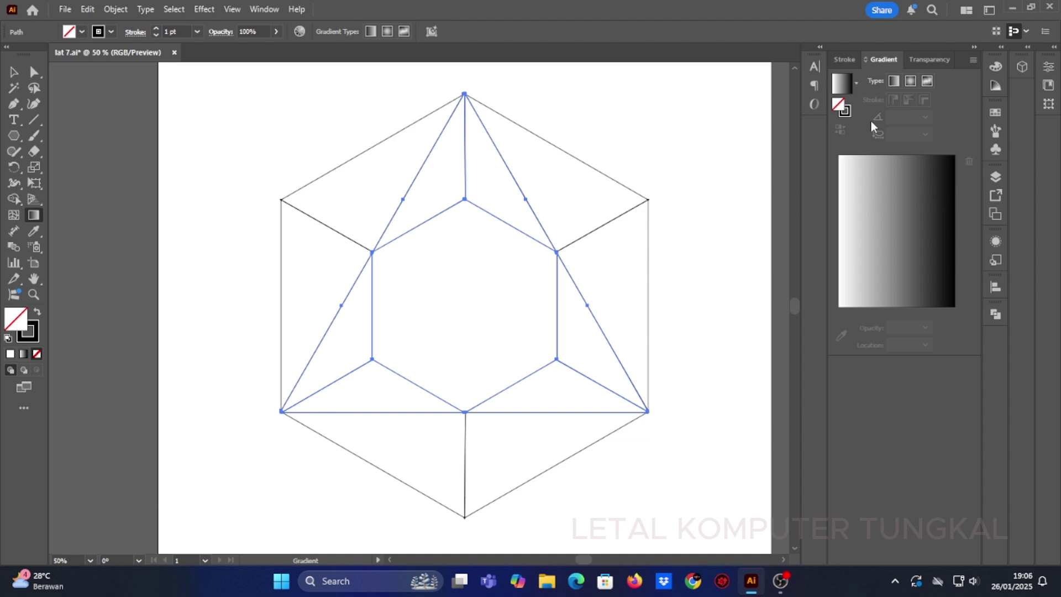
# Fill the six selected triangular faces with the white-to-black linear gradient and deselect them
pyautogui.click(999, 113)
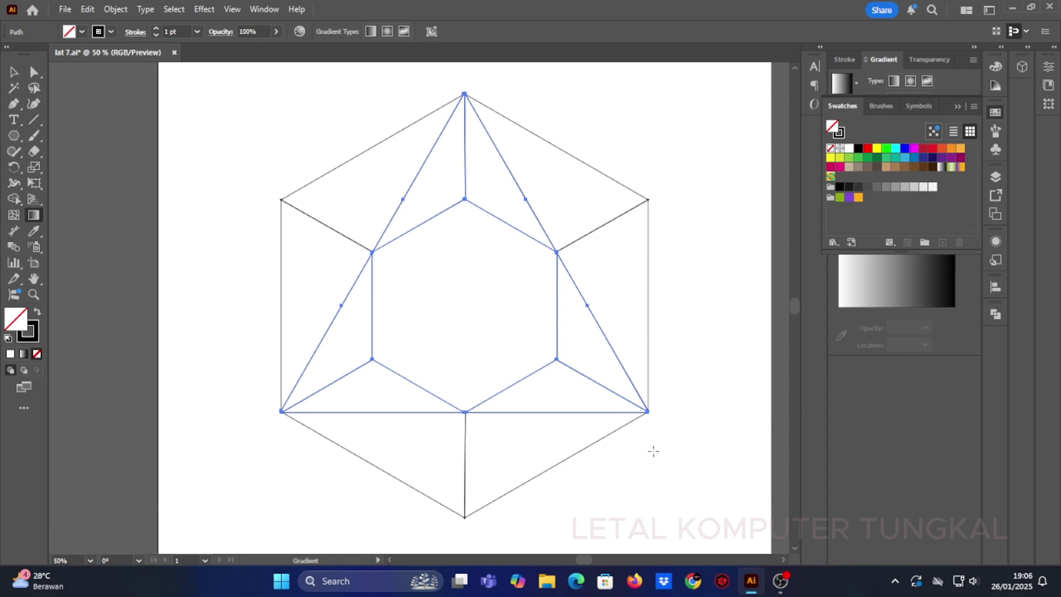
pyautogui.click(23, 354)
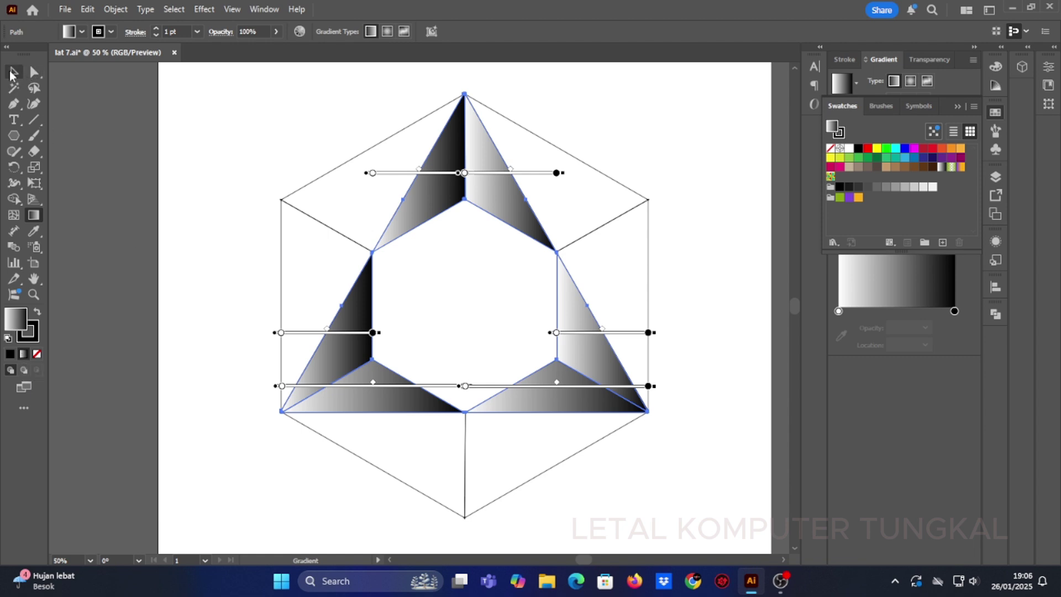
pyautogui.press('v')
pyautogui.click(219, 164)
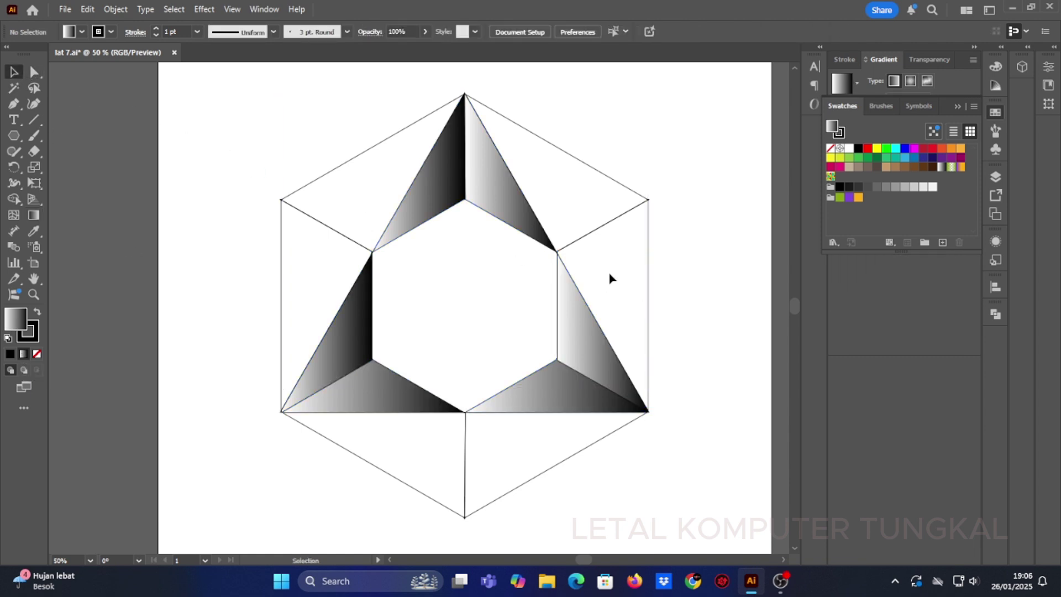
# Select the left face of the top point and redraw its gradient with the Gradient tool at an angle of about 10°
pyautogui.click(429, 199)
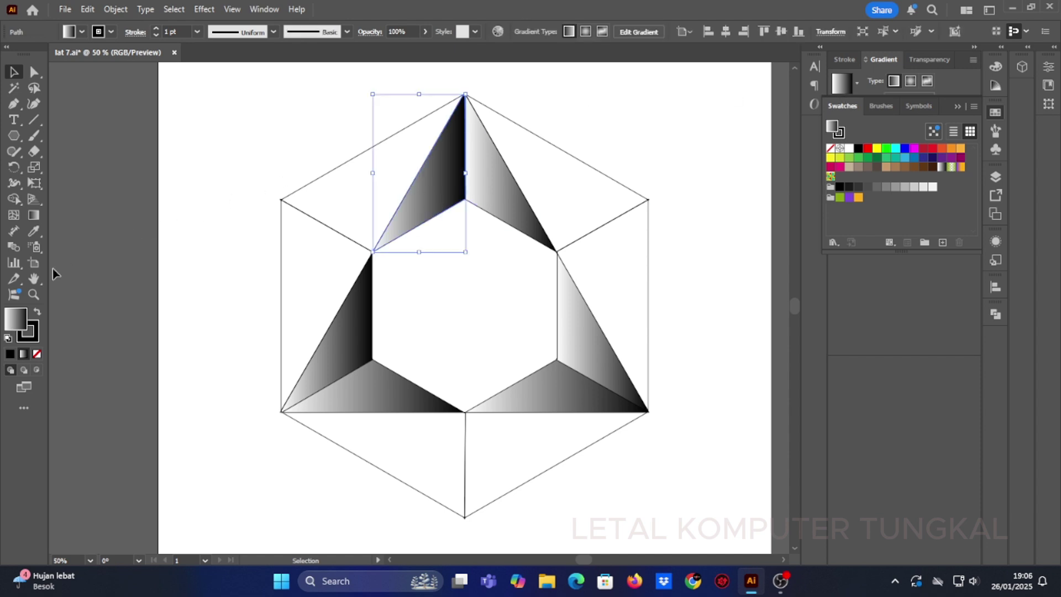
pyautogui.click(34, 216)
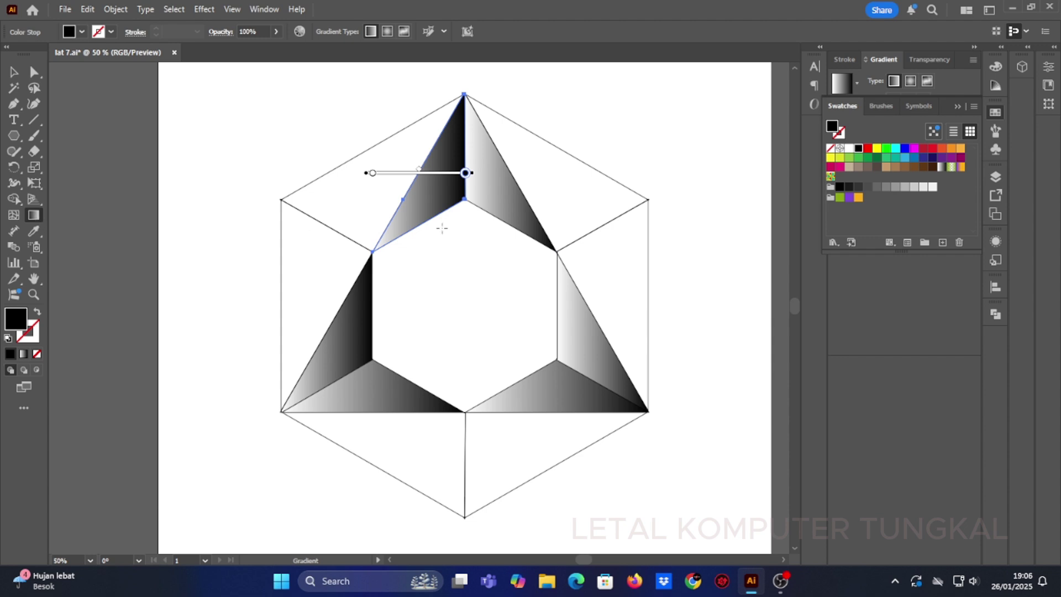
pyautogui.moveTo(366, 205); pyautogui.dragTo(468, 180)
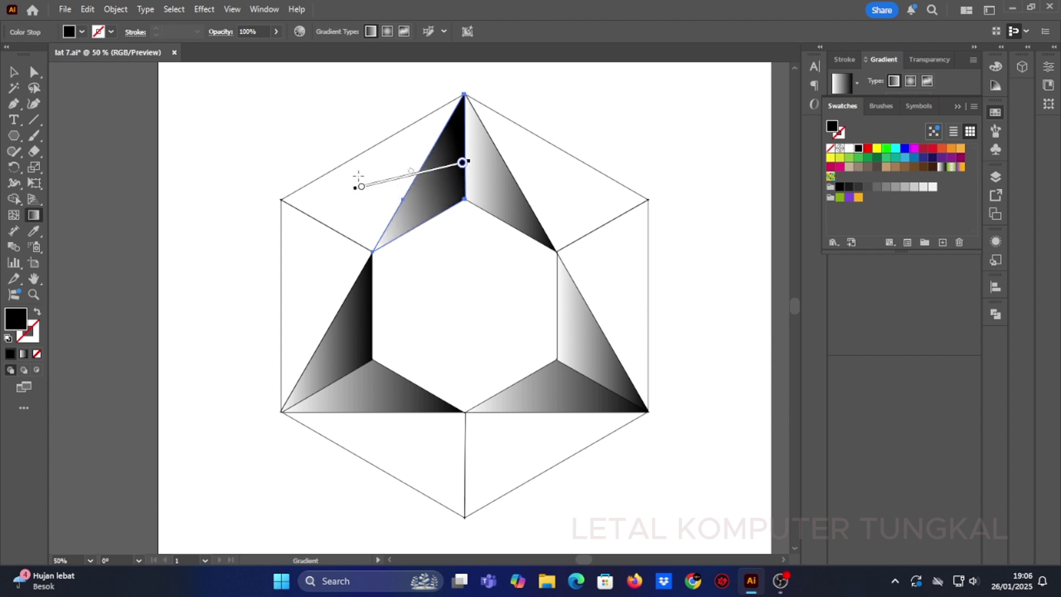
pyautogui.moveTo(358, 183); pyautogui.dragTo(467, 164)
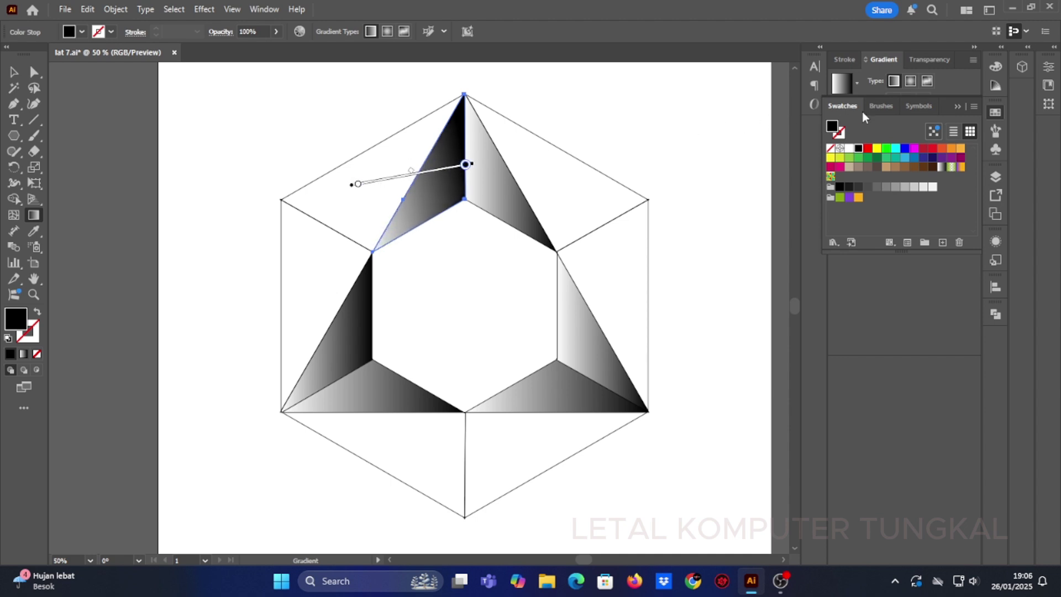
# Recolour the white stop of the face's gradient to green 00AA0B and move it to a location of about 23%
pyautogui.click(959, 109)
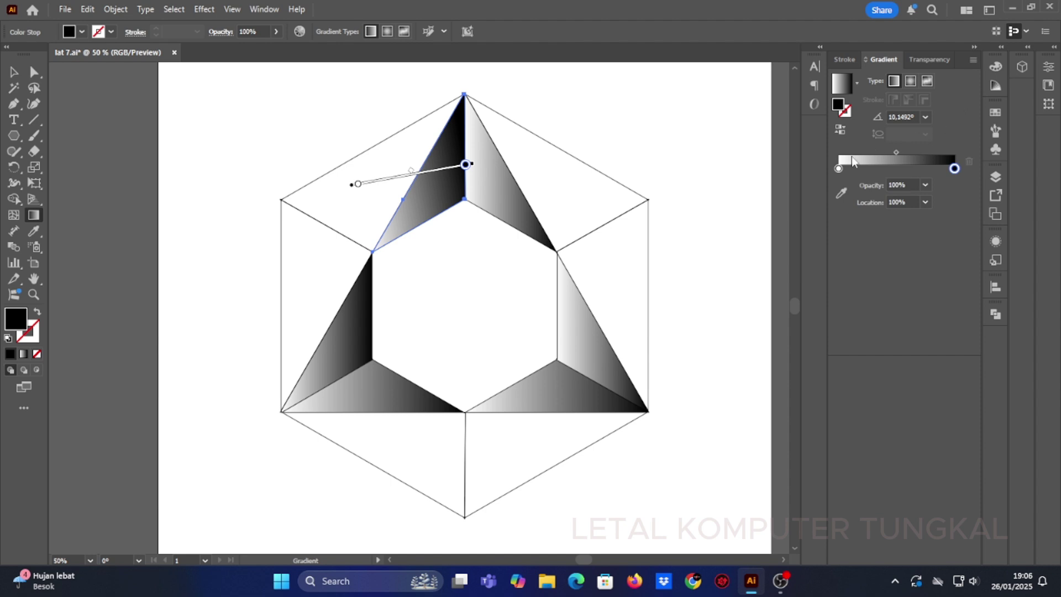
pyautogui.click(838, 169)
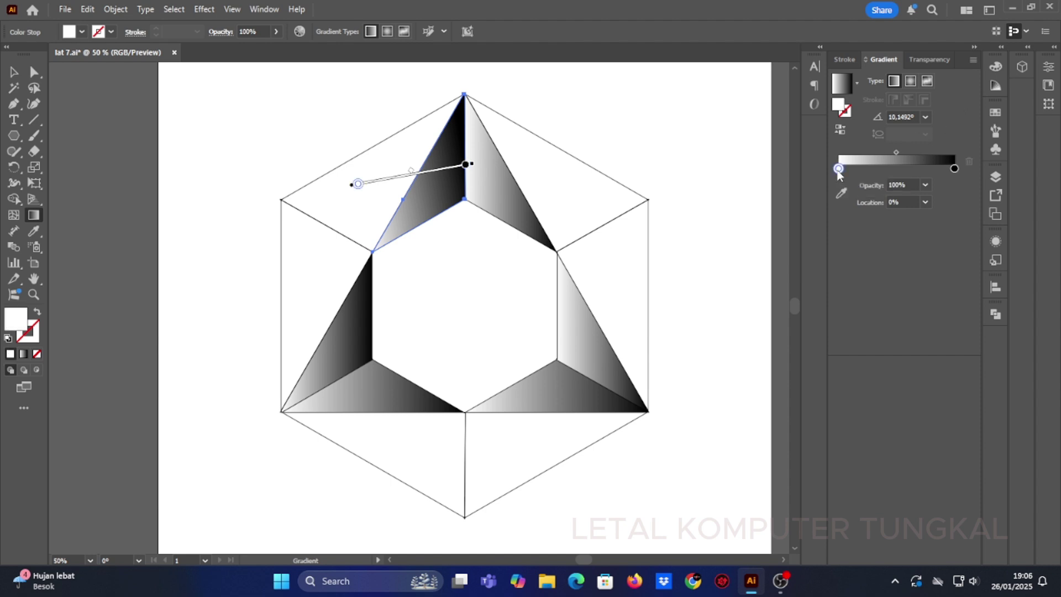
pyautogui.doubleClick(838, 169)
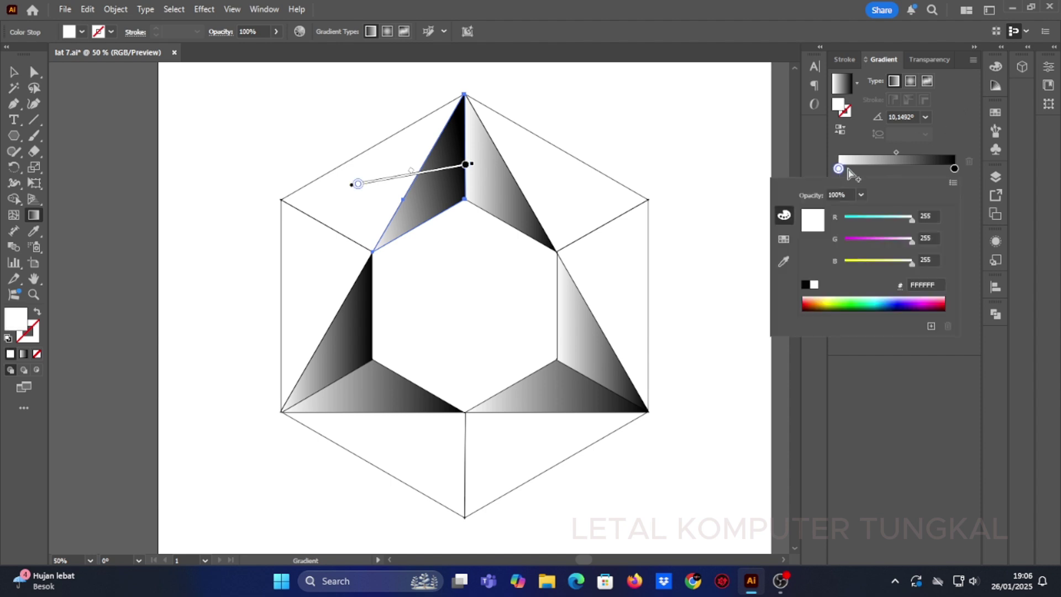
pyautogui.click(856, 300)
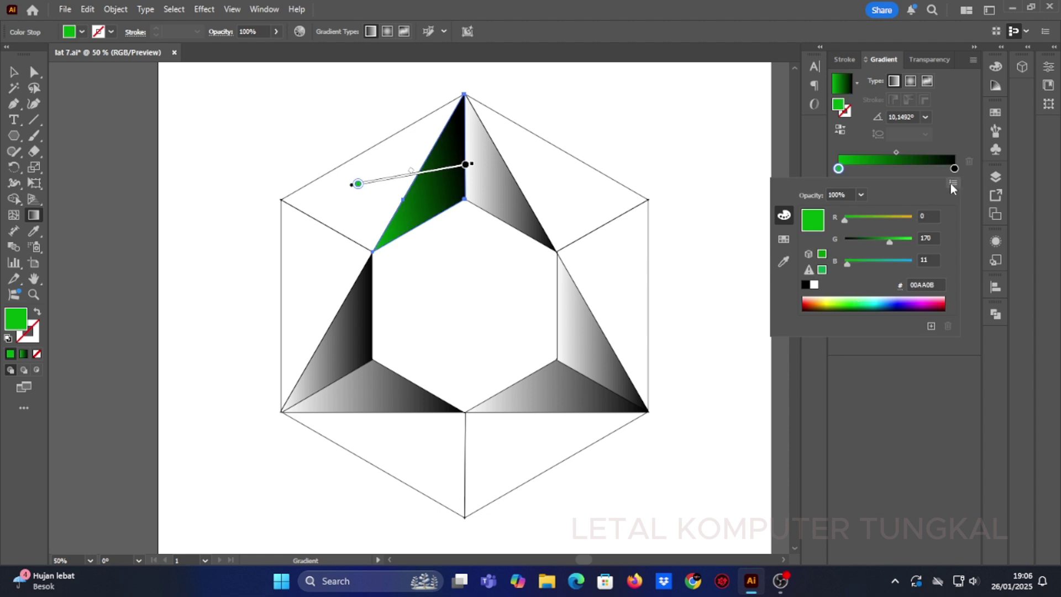
pyautogui.click(851, 173)
pyautogui.moveTo(839, 169); pyautogui.dragTo(868, 174)
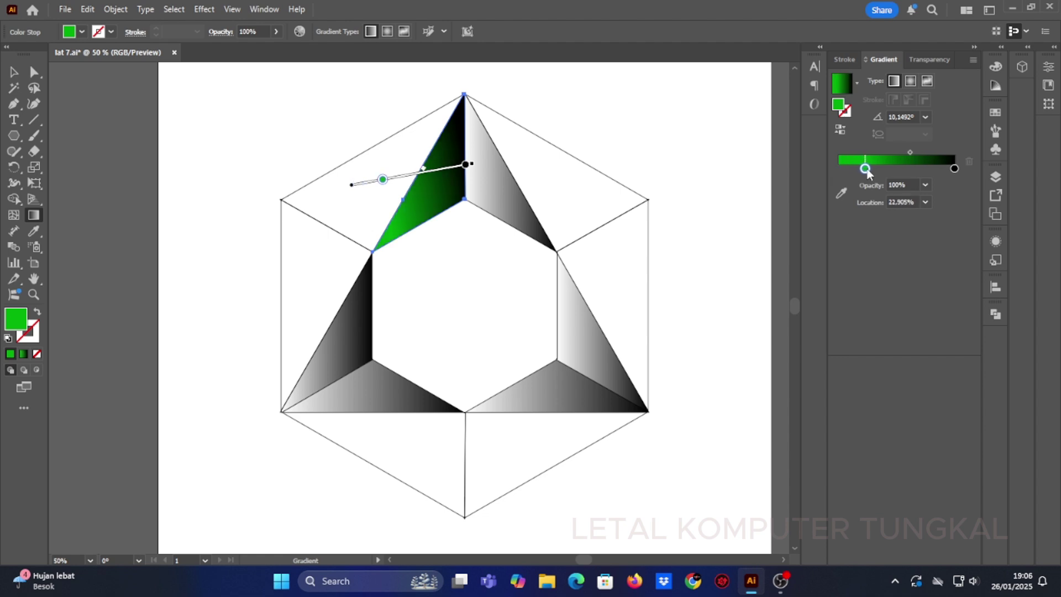
# Copy the green-to-black gradient from the top point's left face to the lower-left corner's bottom face with the Eyedropper
pyautogui.click(466, 165)
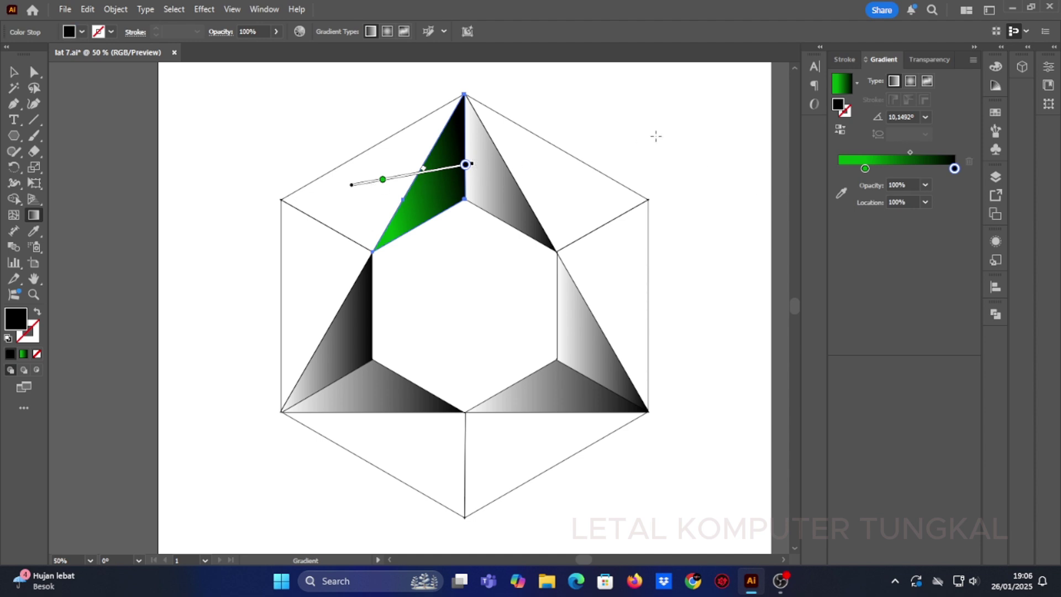
pyautogui.click(13, 72)
pyautogui.click(434, 202)
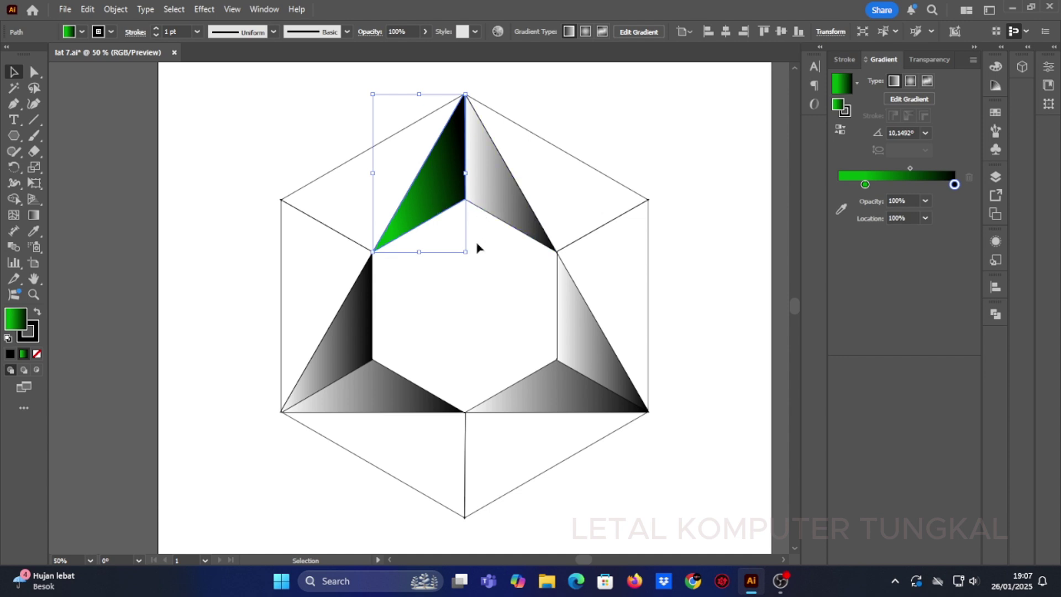
pyautogui.click(378, 390)
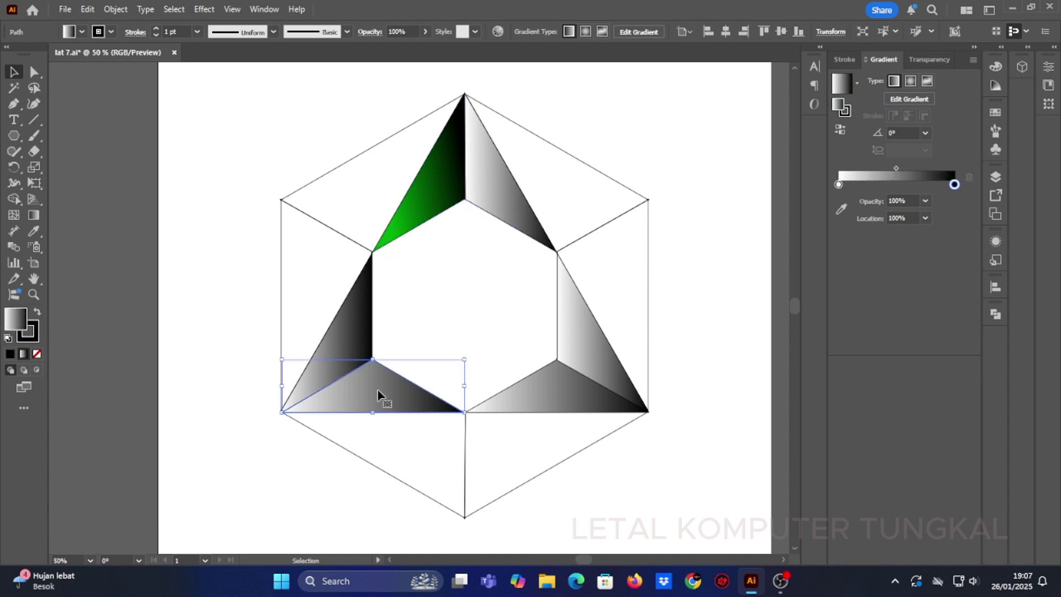
pyautogui.click(34, 233)
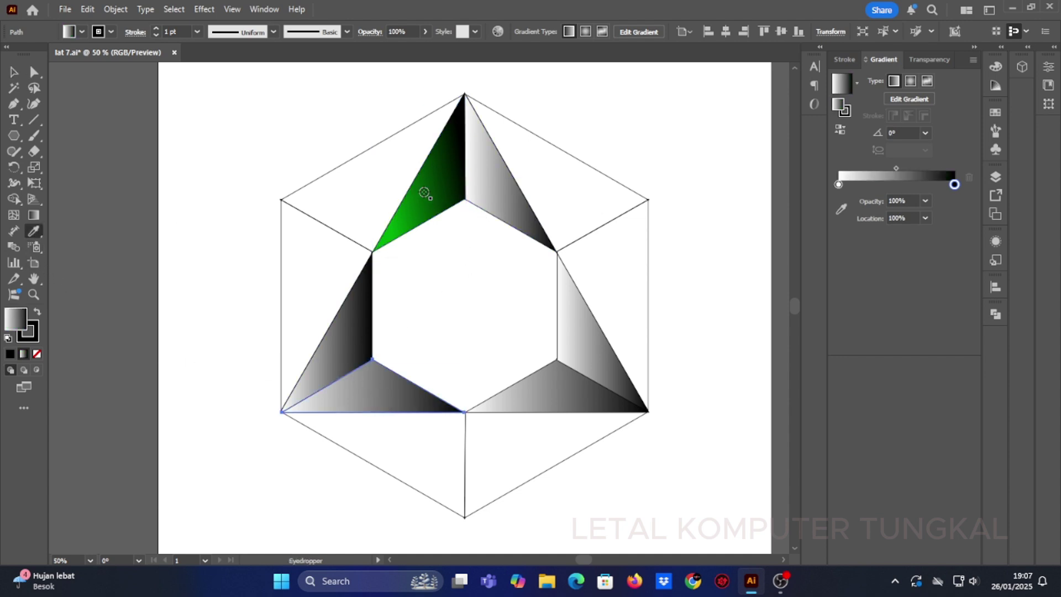
pyautogui.click(438, 182)
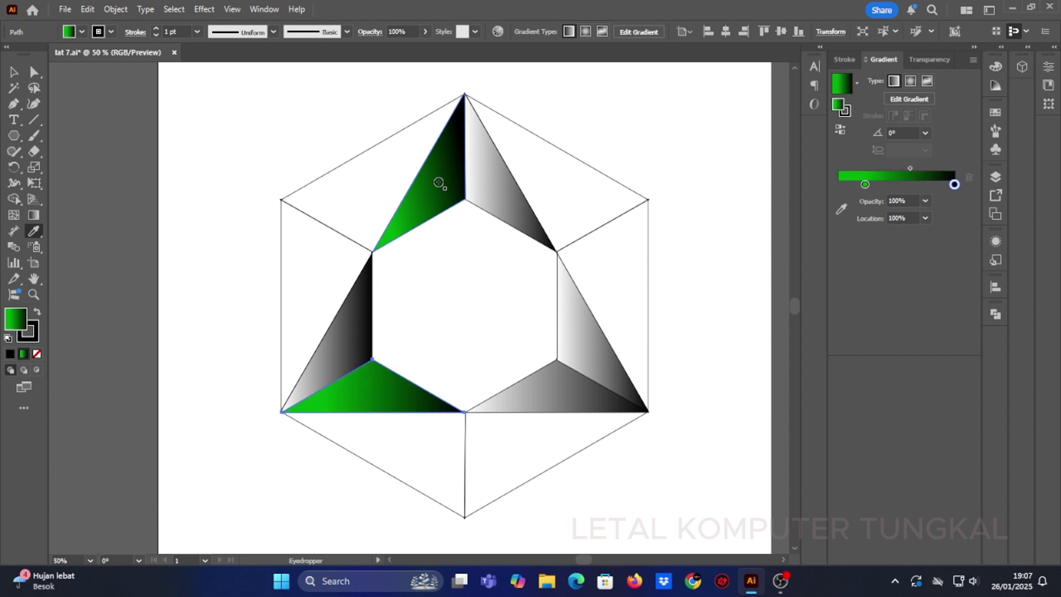
pyautogui.press('v')
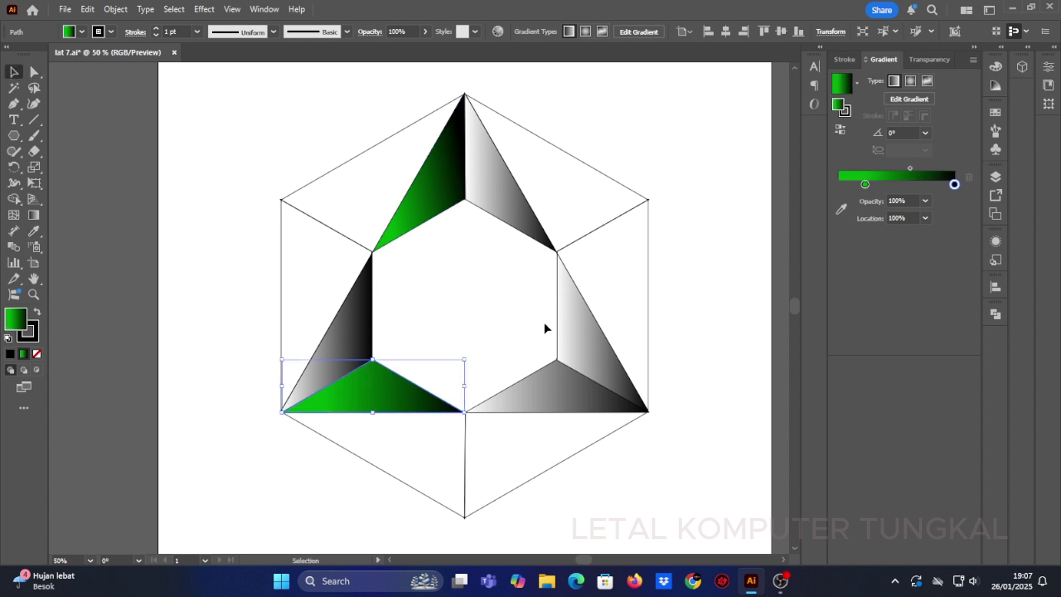
# Apply the same green-to-black gradient to the upper face of the lower-right corner with the Eyedropper
pyautogui.click(582, 336)
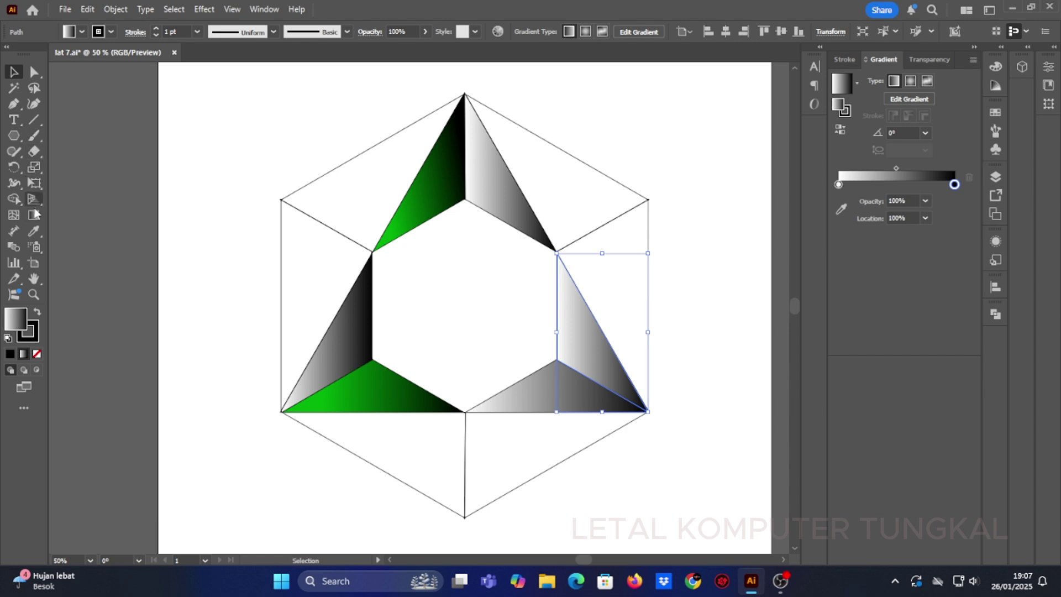
pyautogui.click(35, 231)
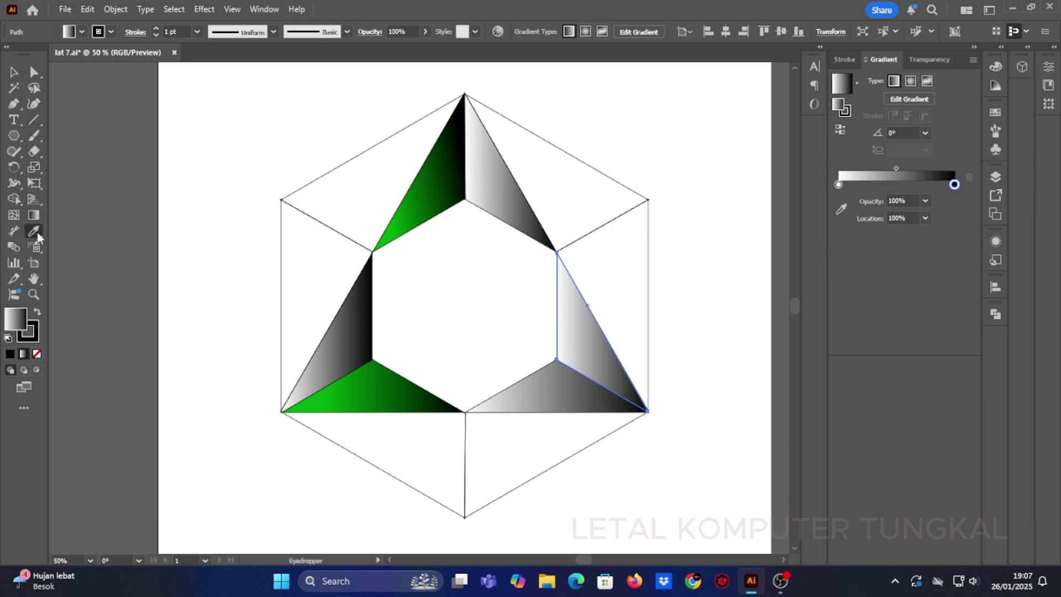
pyautogui.click(437, 190)
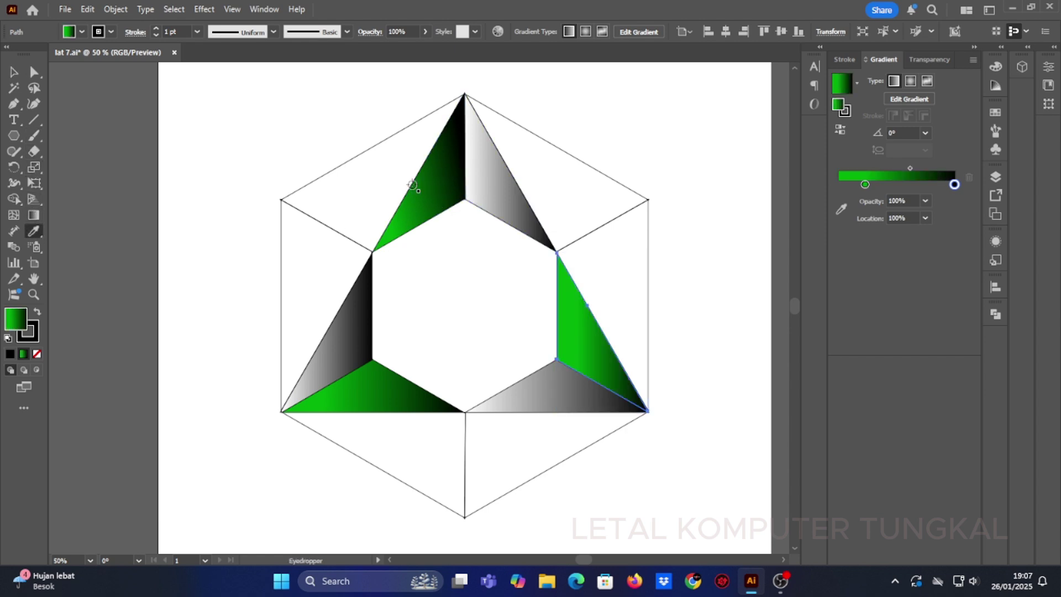
pyautogui.click(14, 72)
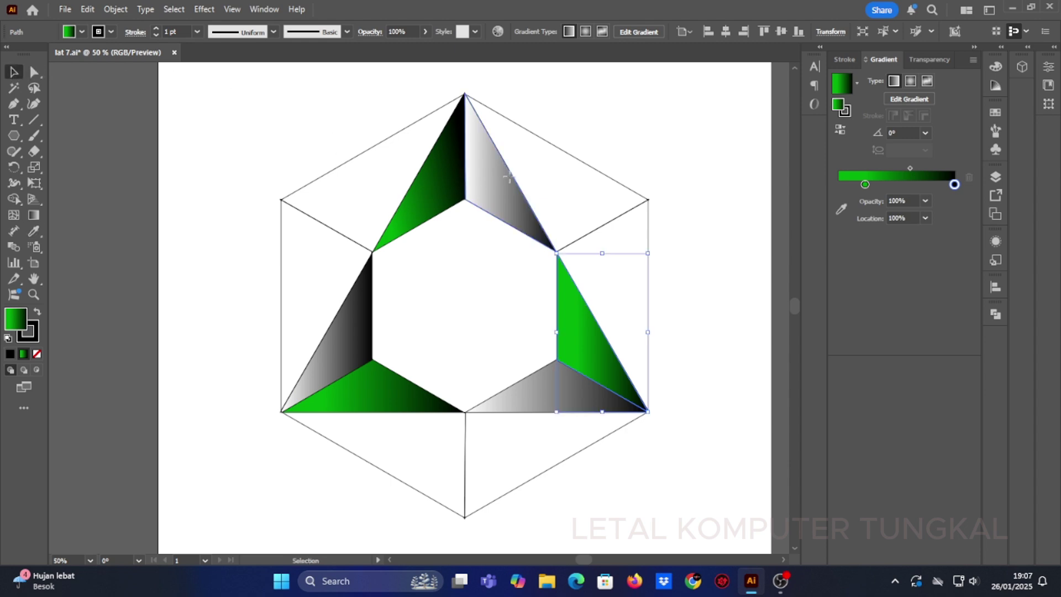
# Sample the green-to-black gradient onto the right face of the top point
pyautogui.click(489, 182)
pyautogui.click(34, 231)
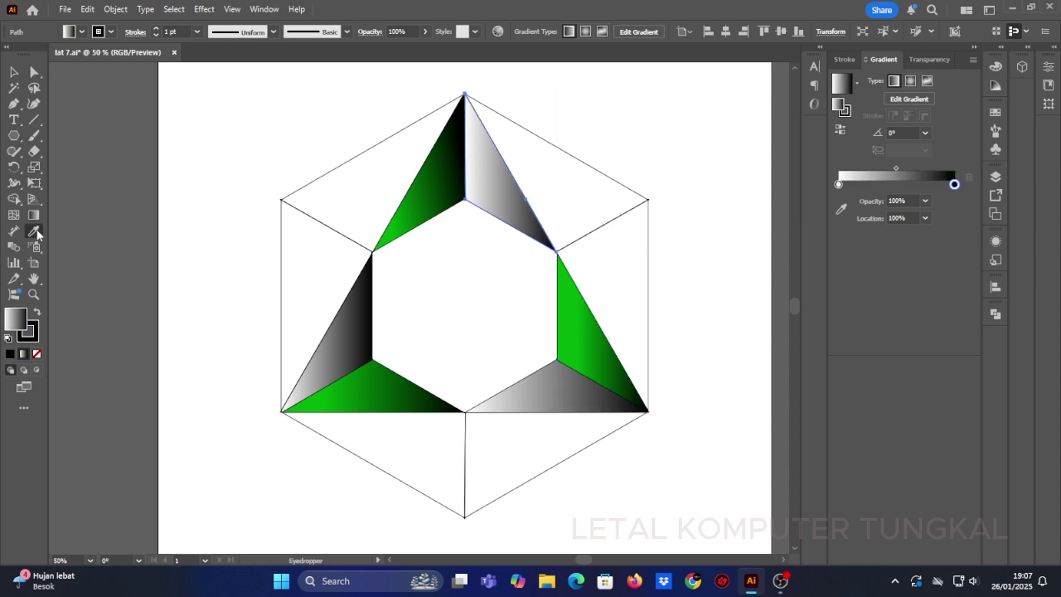
pyautogui.click(449, 169)
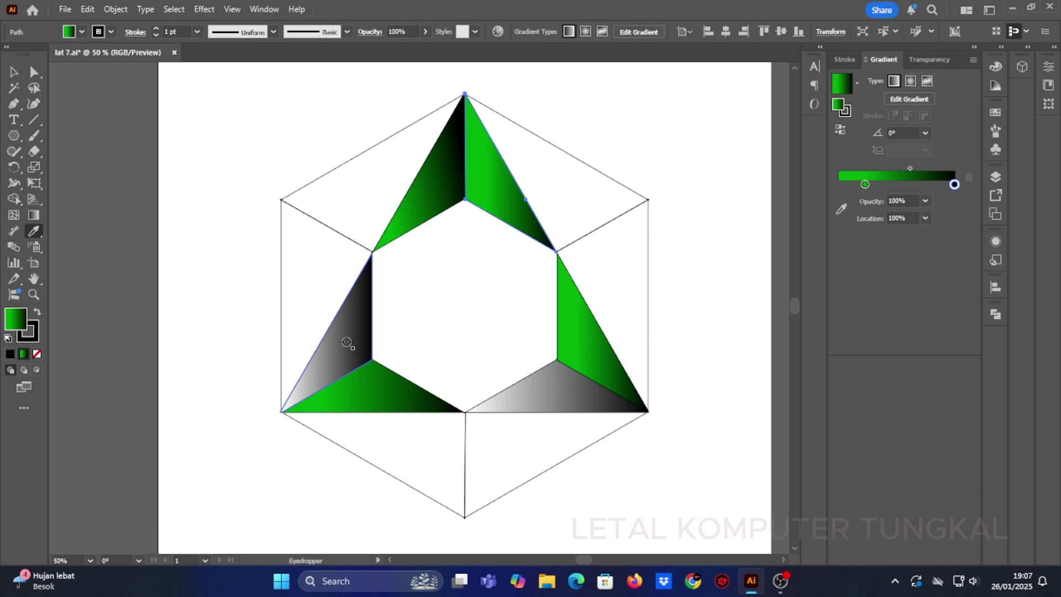
pyautogui.click(14, 73)
# Sample the green-to-black gradient onto the upper face of the lower-left corner
pyautogui.click(350, 339)
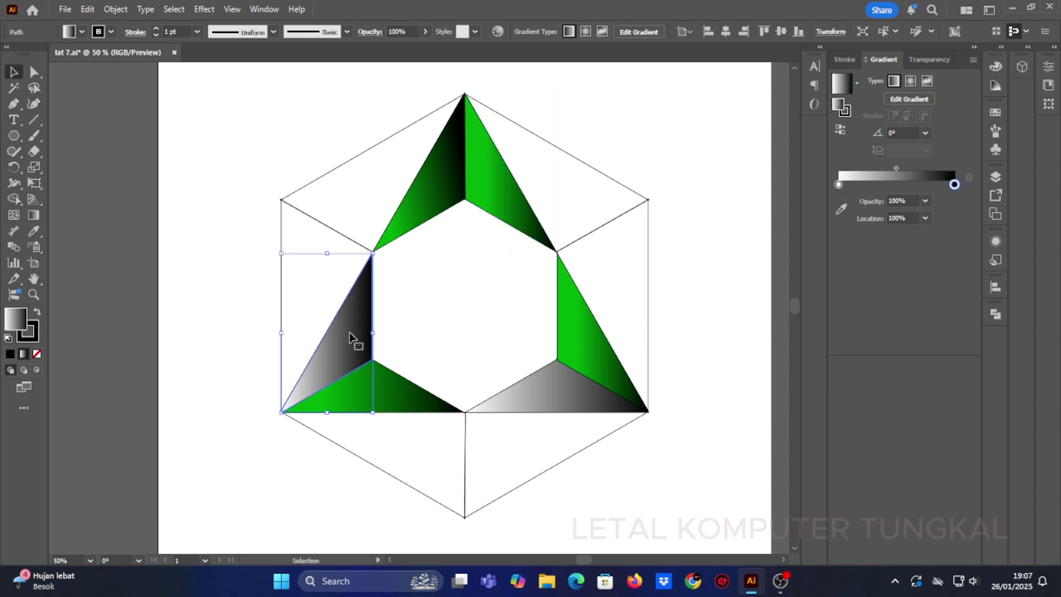
pyautogui.click(34, 232)
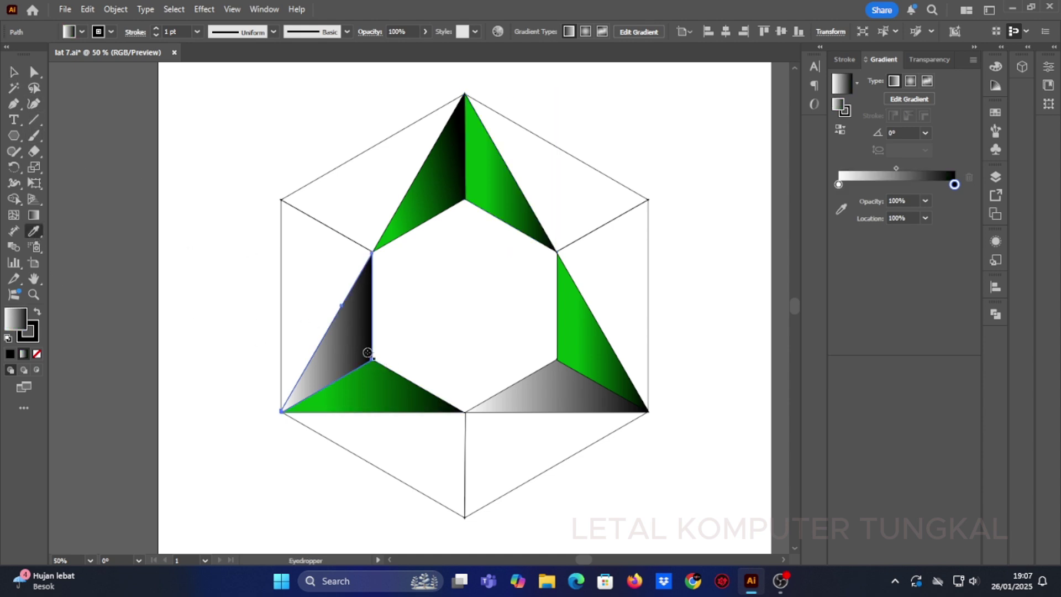
pyautogui.click(373, 396)
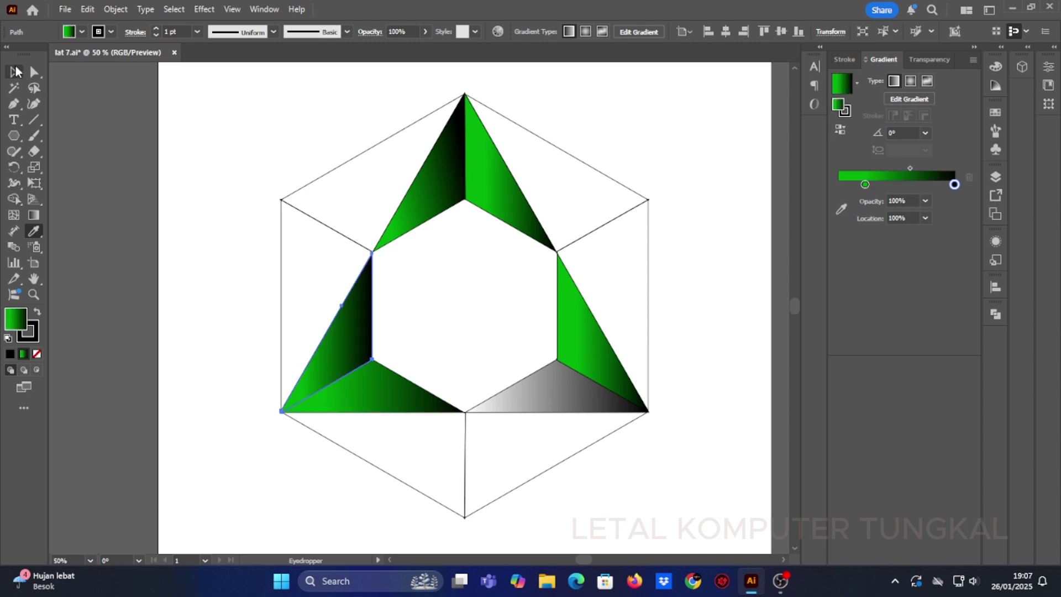
pyautogui.press('v')
# Sample the green-to-black gradient onto the bottom face of the lower-right corner and deselect it
pyautogui.click(549, 389)
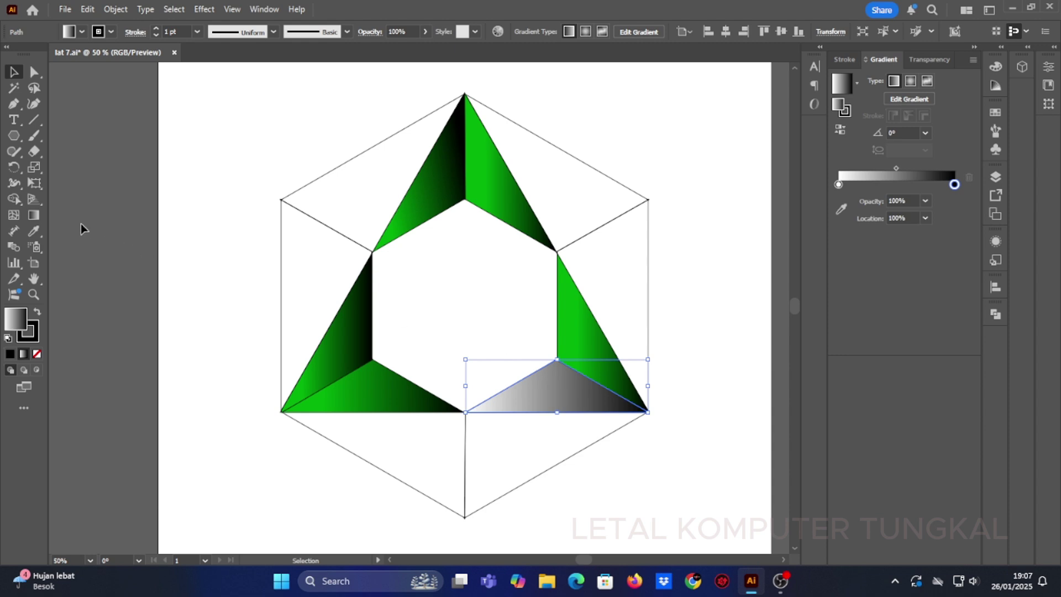
pyautogui.click(34, 232)
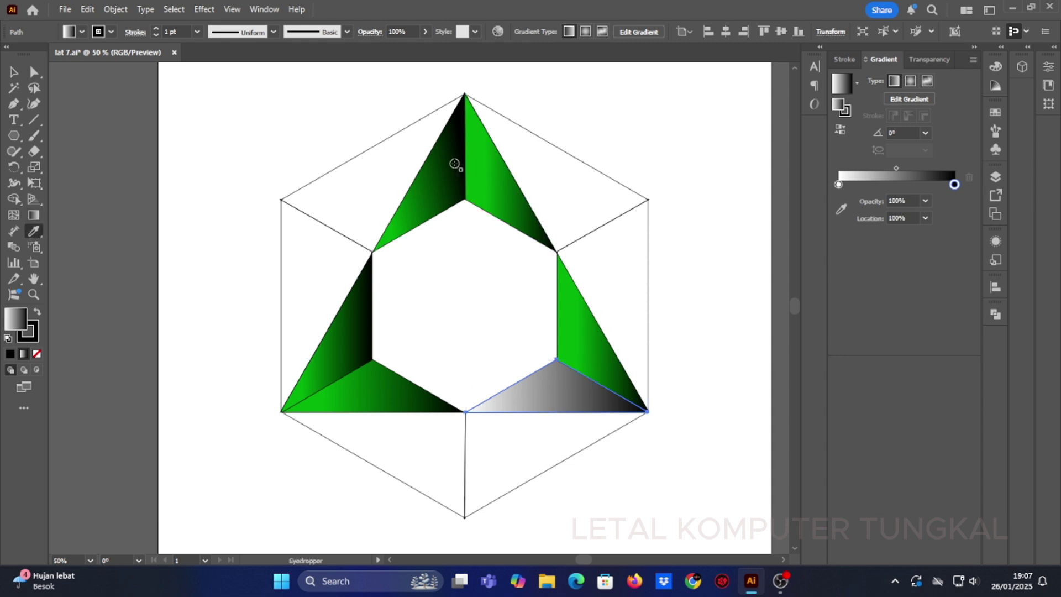
pyautogui.click(500, 179)
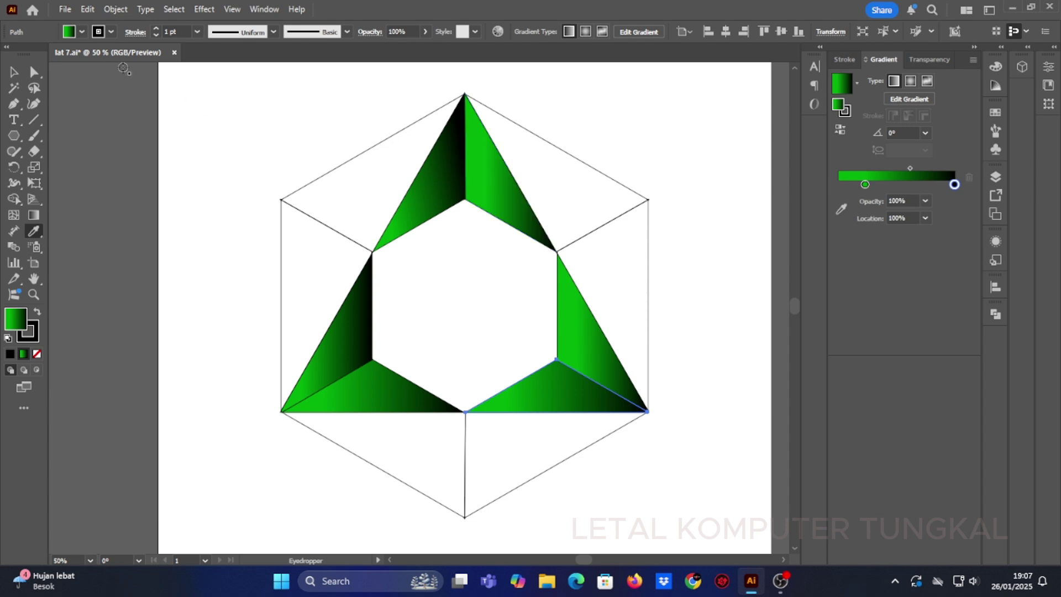
pyautogui.click(13, 72)
pyautogui.click(667, 130)
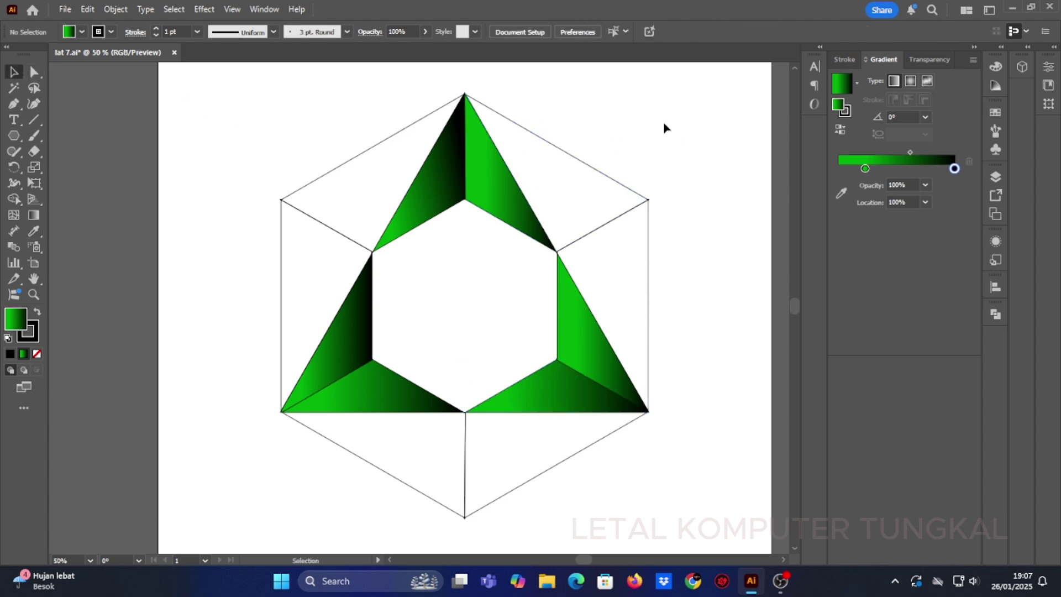
# Select the six unfilled outer triangles of the hexagon and fill them with the green-to-black linear gradient
pyautogui.click(372, 152)
pyautogui.keyDown('shift'); pyautogui.click(284, 290); pyautogui.keyUp('shift')
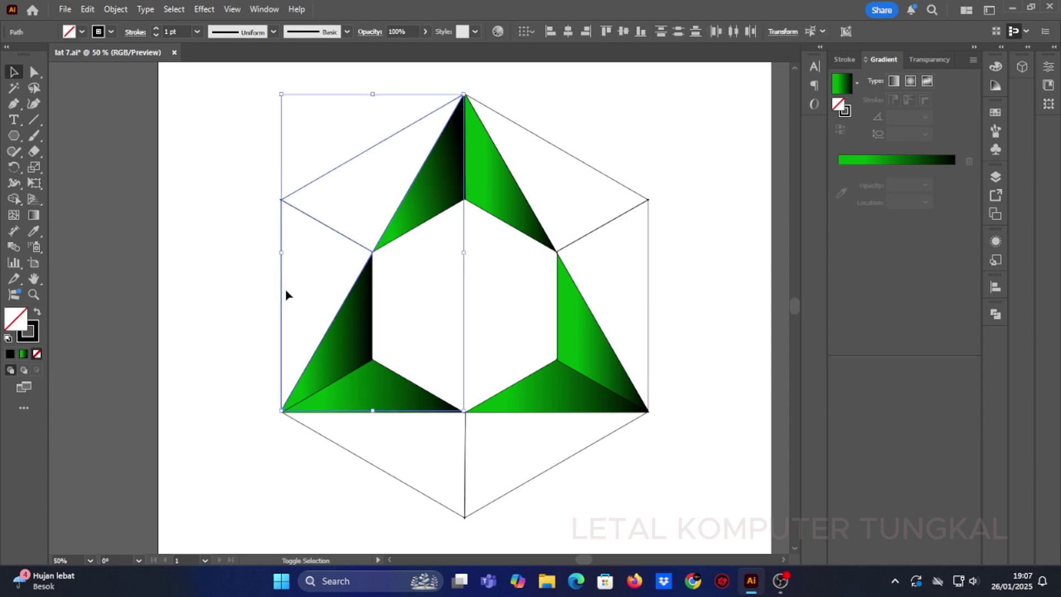
pyautogui.keyDown('shift'); pyautogui.click(363, 463); pyautogui.keyUp('shift')
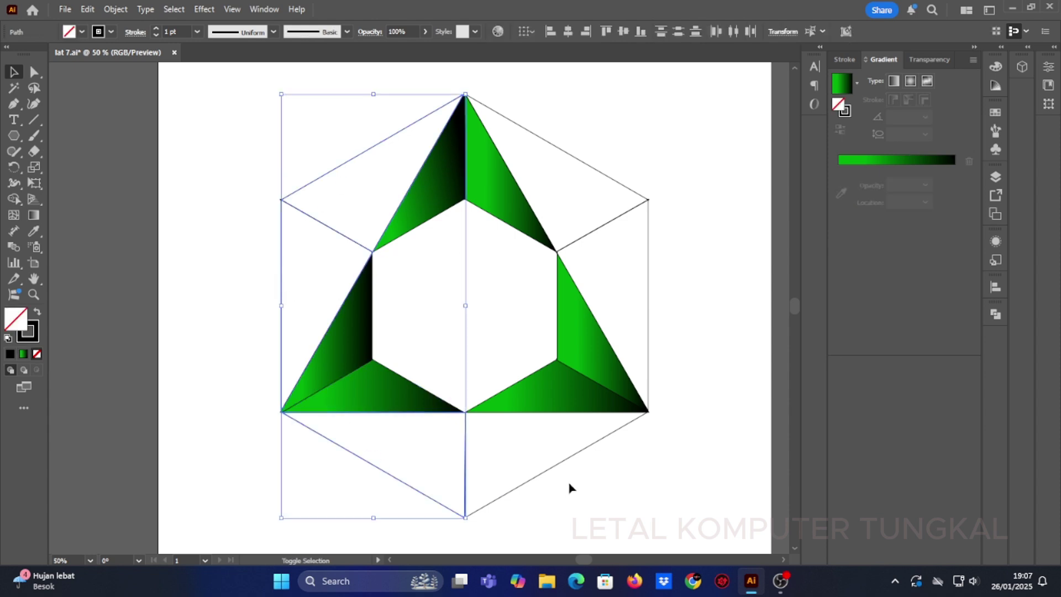
pyautogui.keyDown('shift'); pyautogui.click(565, 464); pyautogui.keyUp('shift')
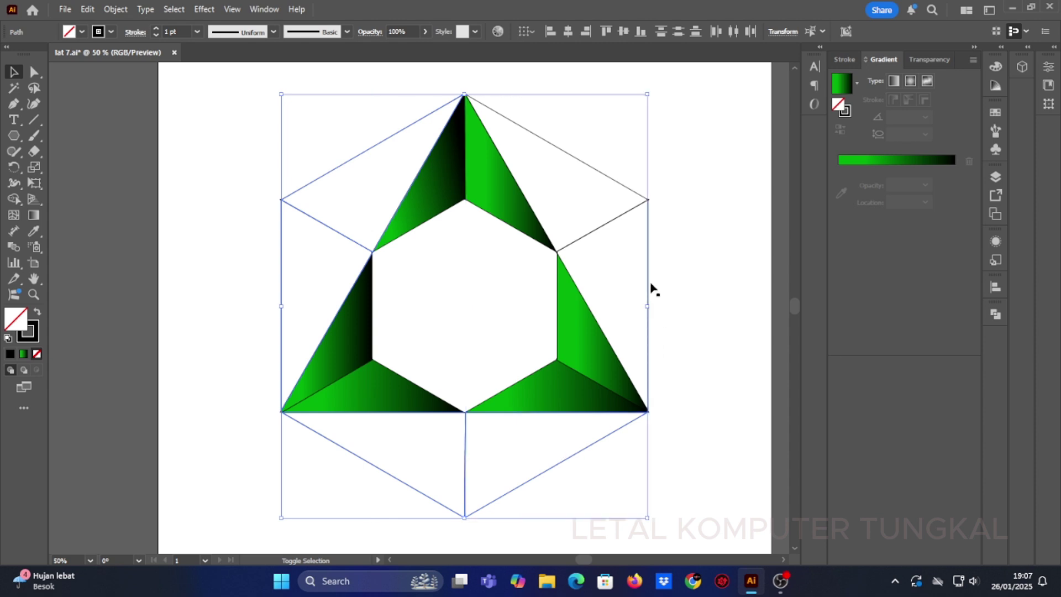
pyautogui.keyDown('shift'); pyautogui.click(629, 217); pyautogui.keyUp('shift')
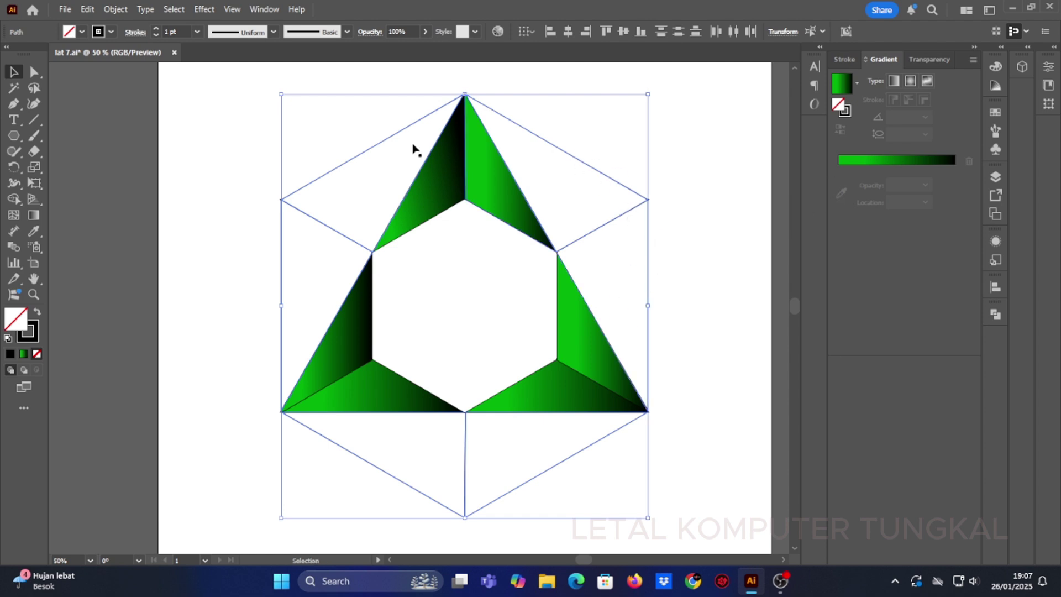
pyautogui.click(23, 354)
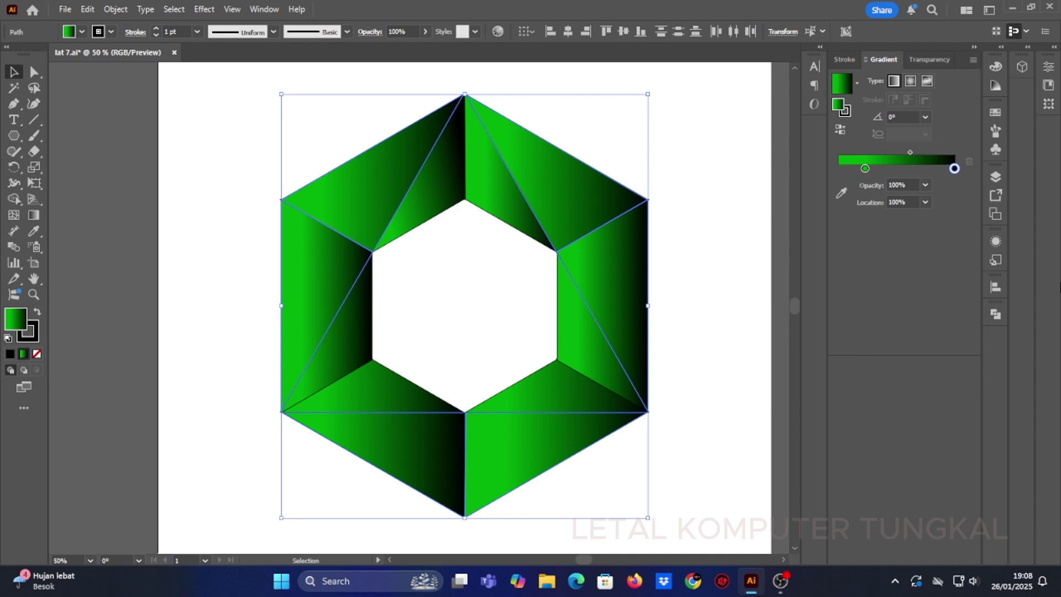
# Recolour the outer faces' gradient, setting the black stop to green 00B400 and the other stop to dark green 005D0B
pyautogui.doubleClick(955, 168)
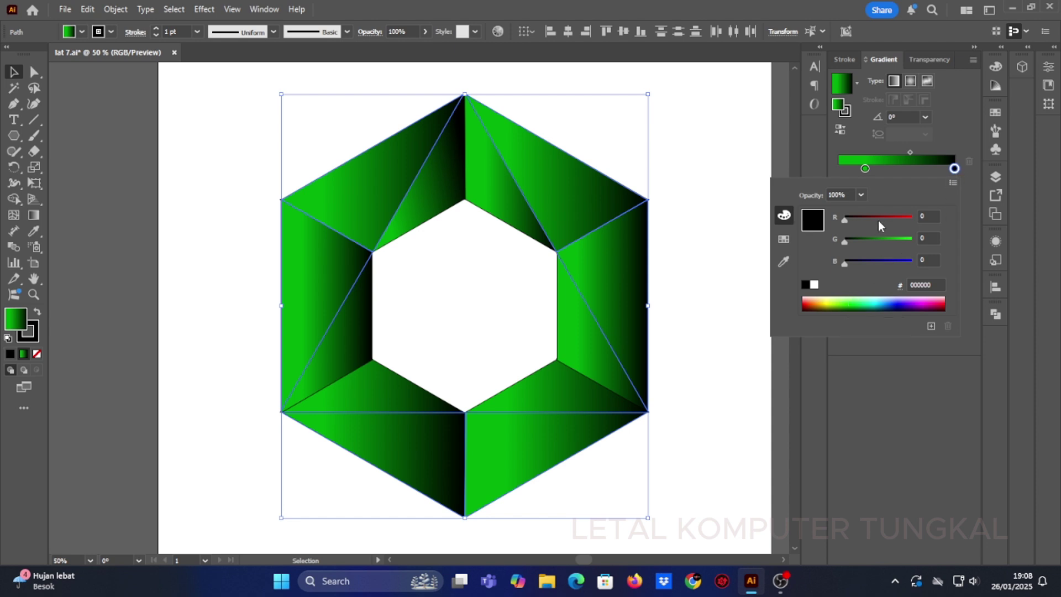
pyautogui.moveTo(845, 243); pyautogui.dragTo(893, 243)
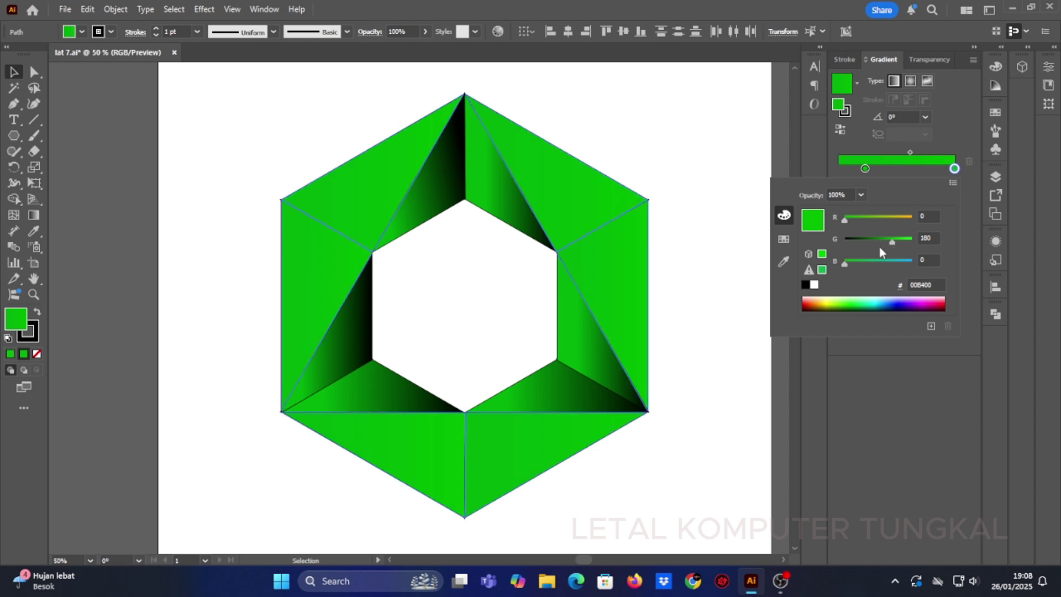
pyautogui.click(865, 169)
pyautogui.doubleClick(865, 169)
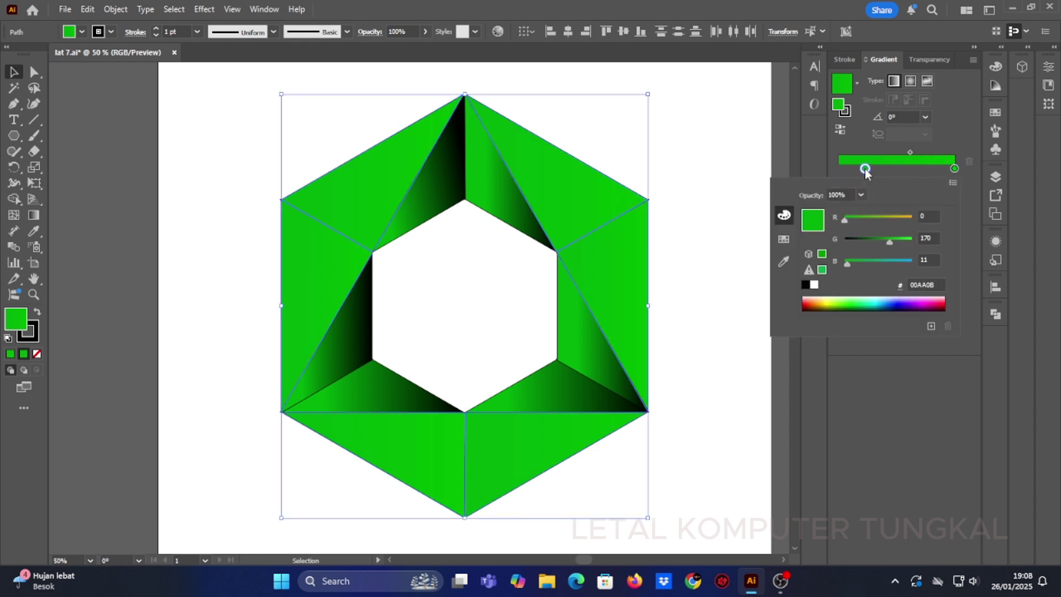
pyautogui.moveTo(890, 244); pyautogui.dragTo(860, 243)
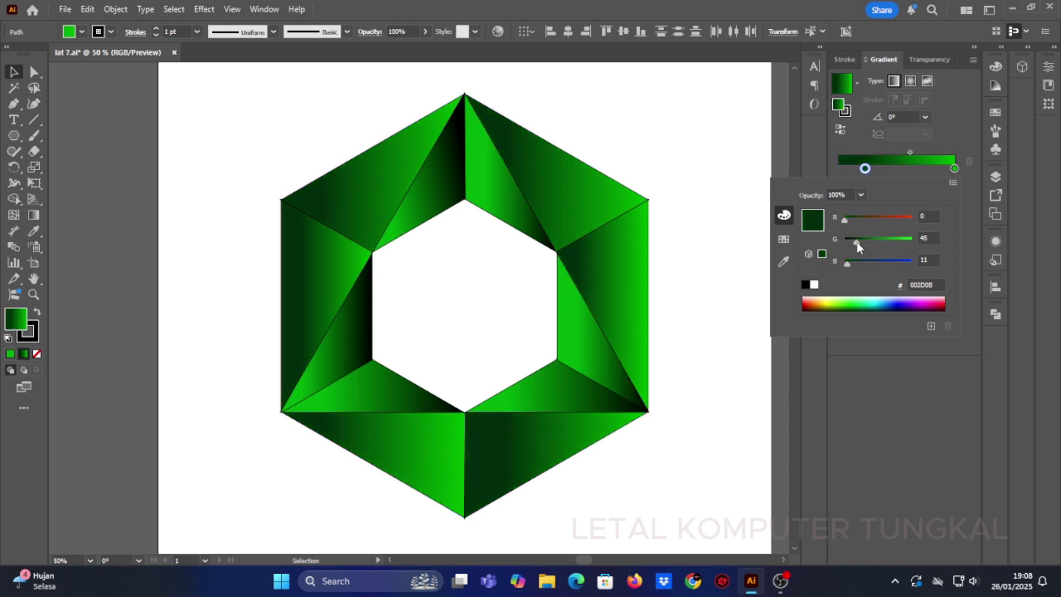
pyautogui.moveTo(858, 244); pyautogui.dragTo(870, 242)
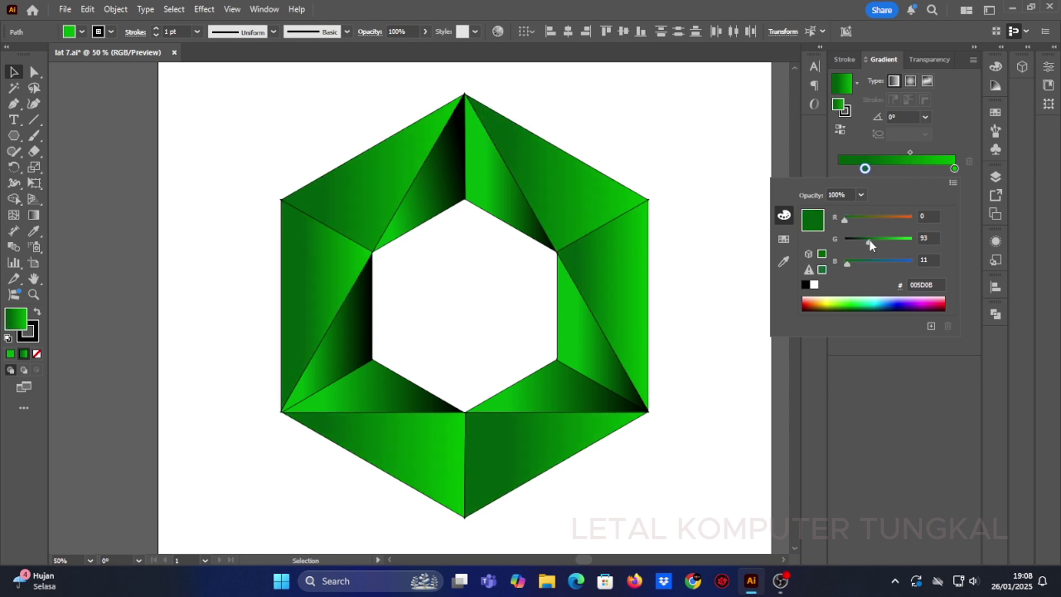
# Move the bright green stop of the outer faces' gradient to a location of about 73% and deselect the faces
pyautogui.click(956, 169)
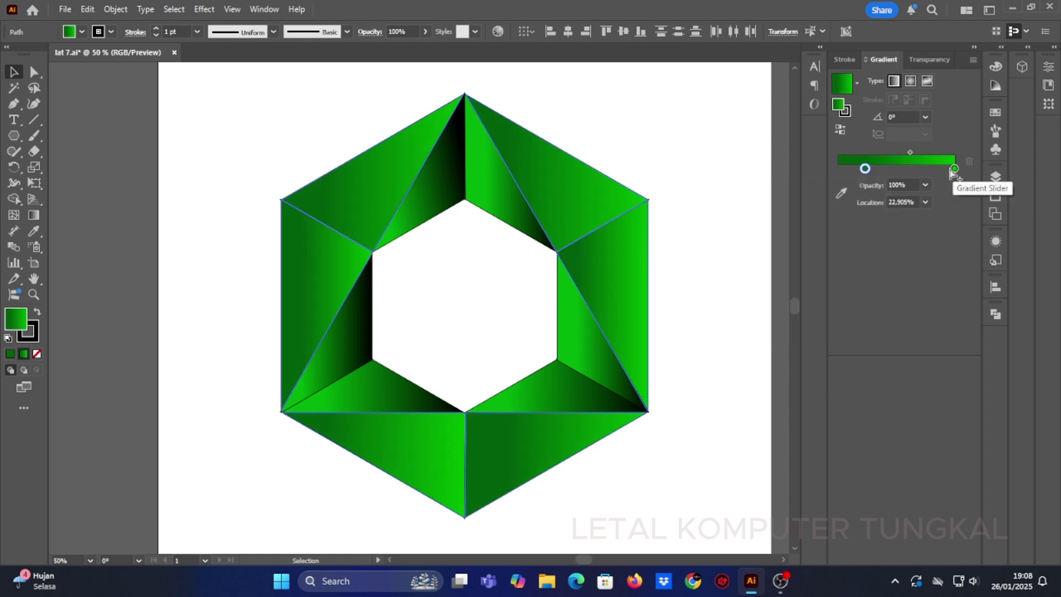
pyautogui.moveTo(955, 169); pyautogui.dragTo(923, 171)
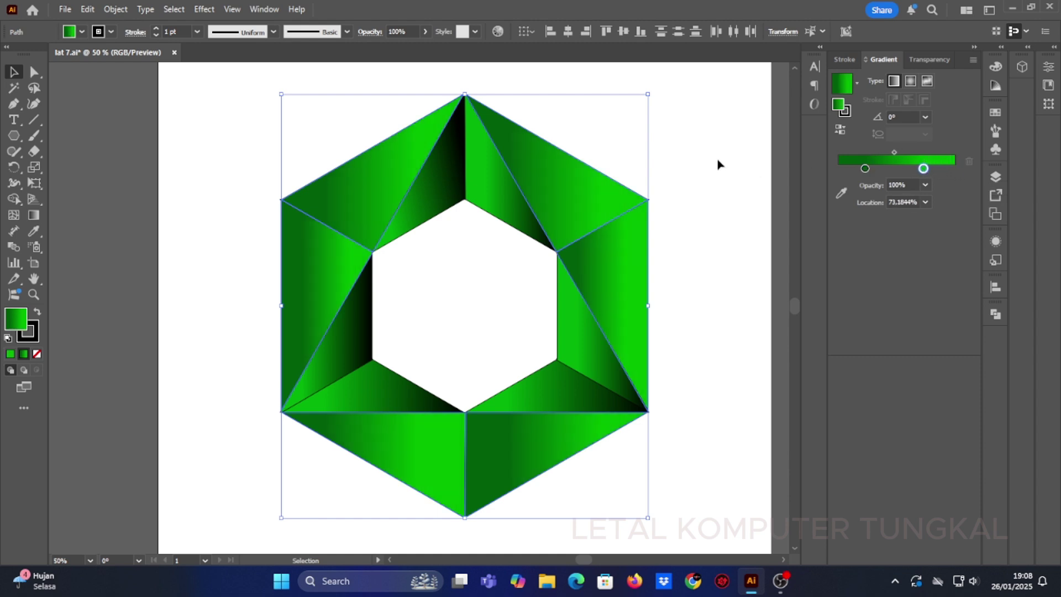
pyautogui.click(734, 167)
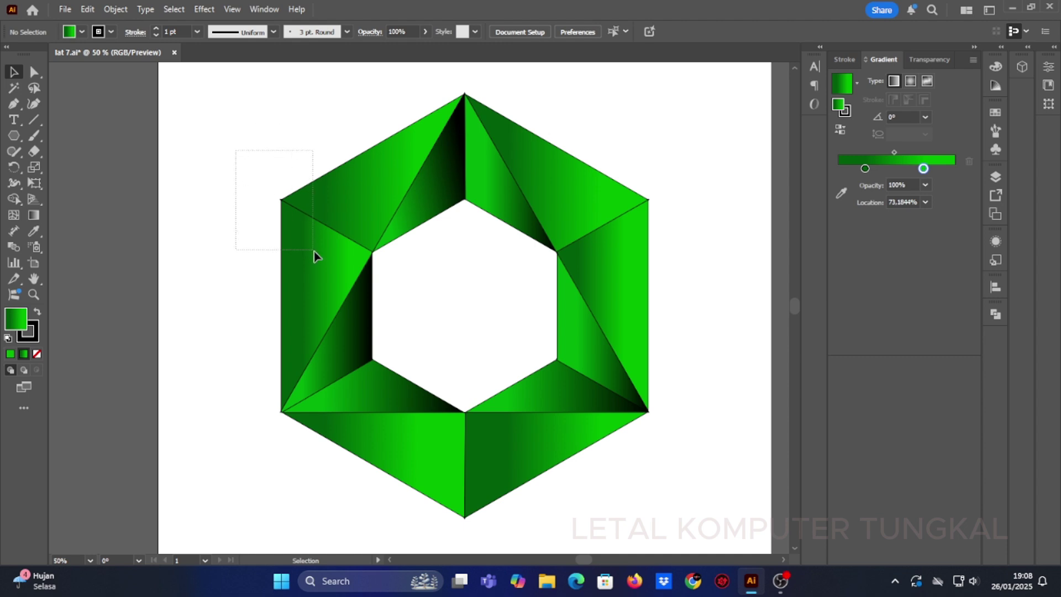
# Select the six outer faces of the hexagon, remove their stroke and deselect them
pyautogui.moveTo(314, 255); pyautogui.dragTo(314, 256)
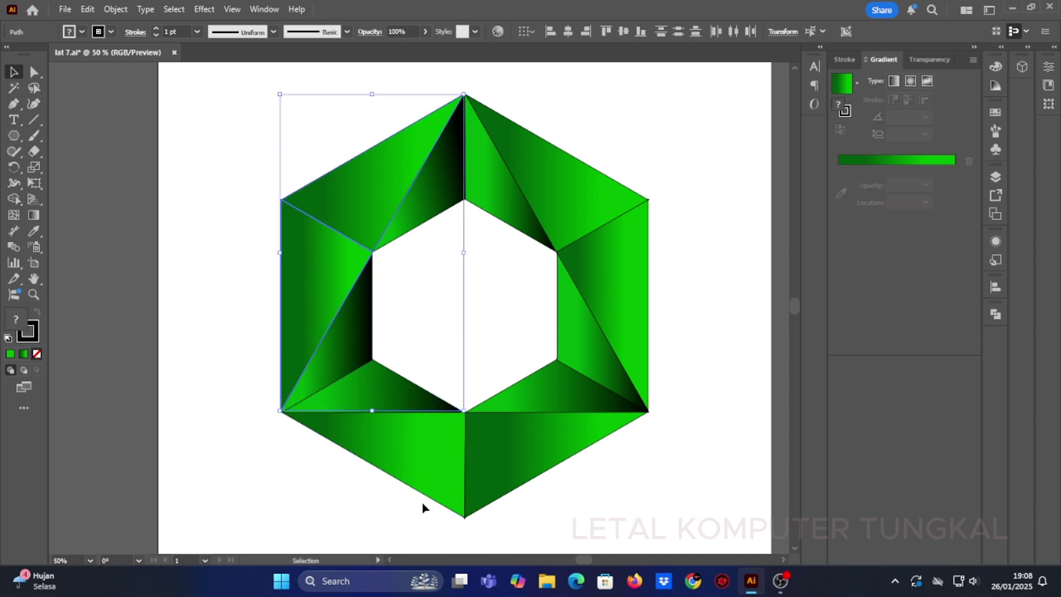
pyautogui.keyDown('shift'); pyautogui.click(431, 486); pyautogui.keyUp('shift')
pyautogui.keyDown('shift'); pyautogui.click(525, 476); pyautogui.keyUp('shift')
pyautogui.keyDown('shift'); pyautogui.click(601, 386); pyautogui.keyUp('shift')
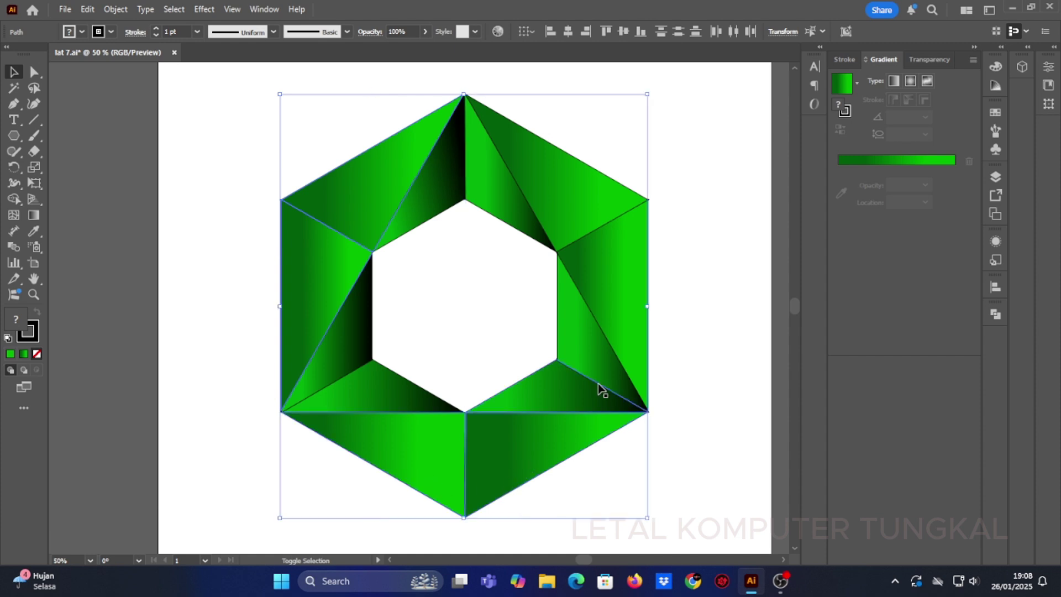
pyautogui.keyDown('shift'); pyautogui.click(636, 267); pyautogui.keyUp('shift')
pyautogui.keyDown('shift'); pyautogui.click(613, 194); pyautogui.keyUp('shift')
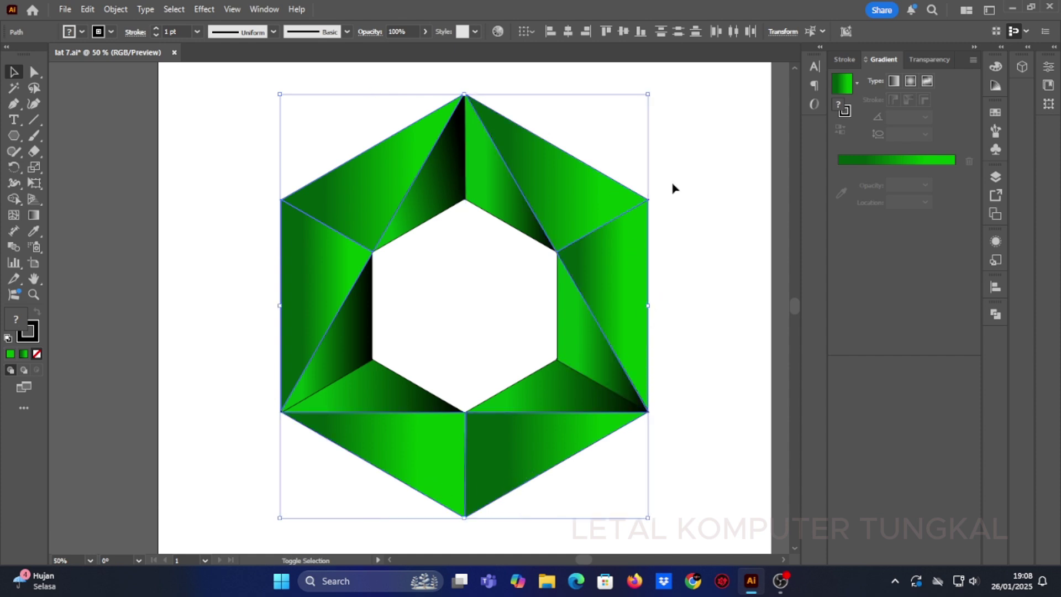
pyautogui.click(996, 112)
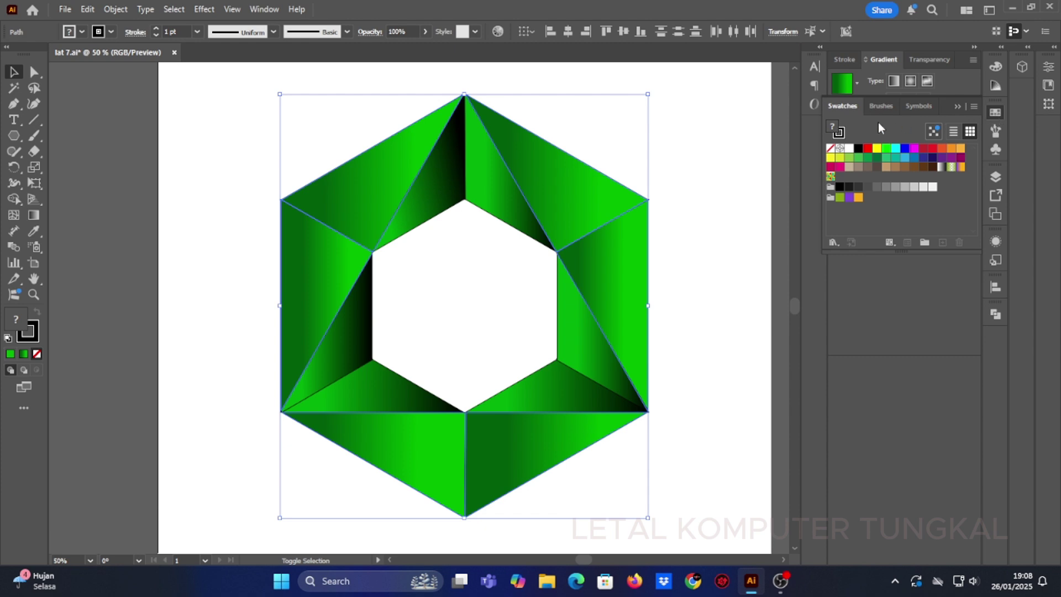
pyautogui.click(839, 133)
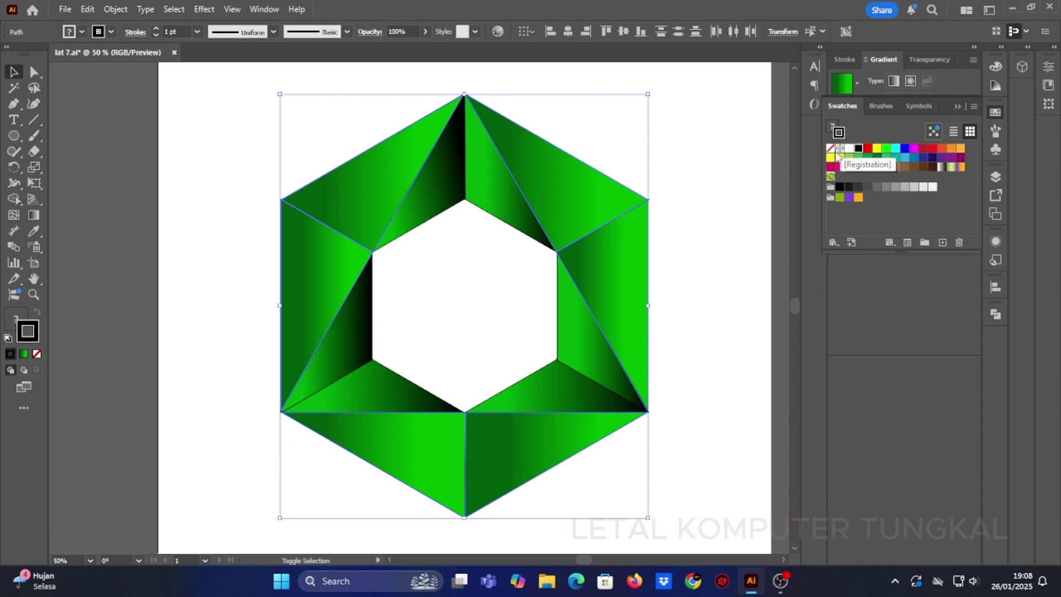
pyautogui.click(831, 148)
pyautogui.click(713, 245)
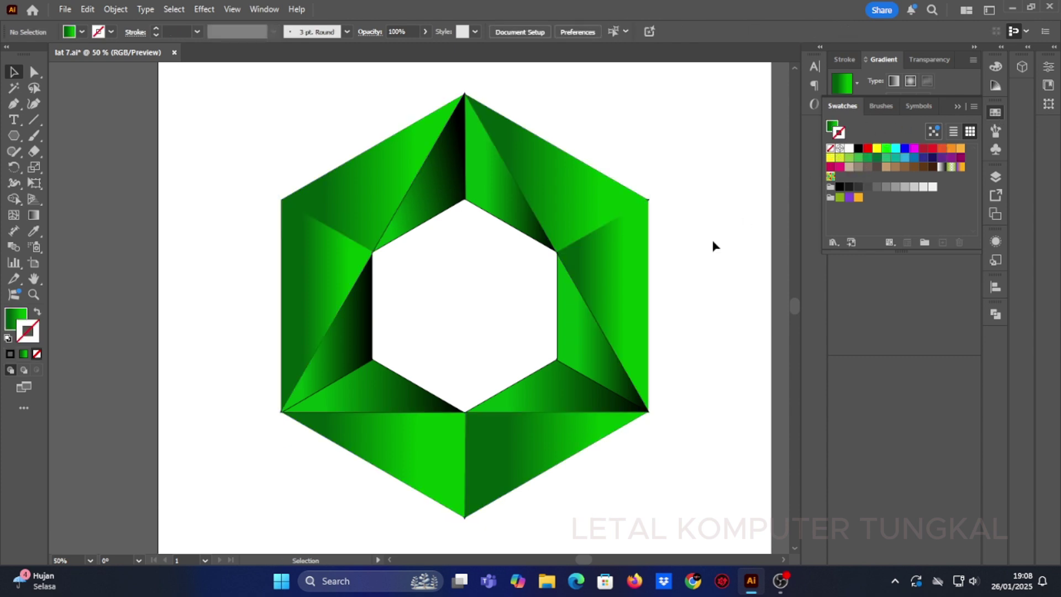
# Select the six inner faces around the white centre, set their stroke colour to yellow and deselect them
pyautogui.click(448, 206)
pyautogui.keyDown('shift'); pyautogui.click(491, 210); pyautogui.keyUp('shift')
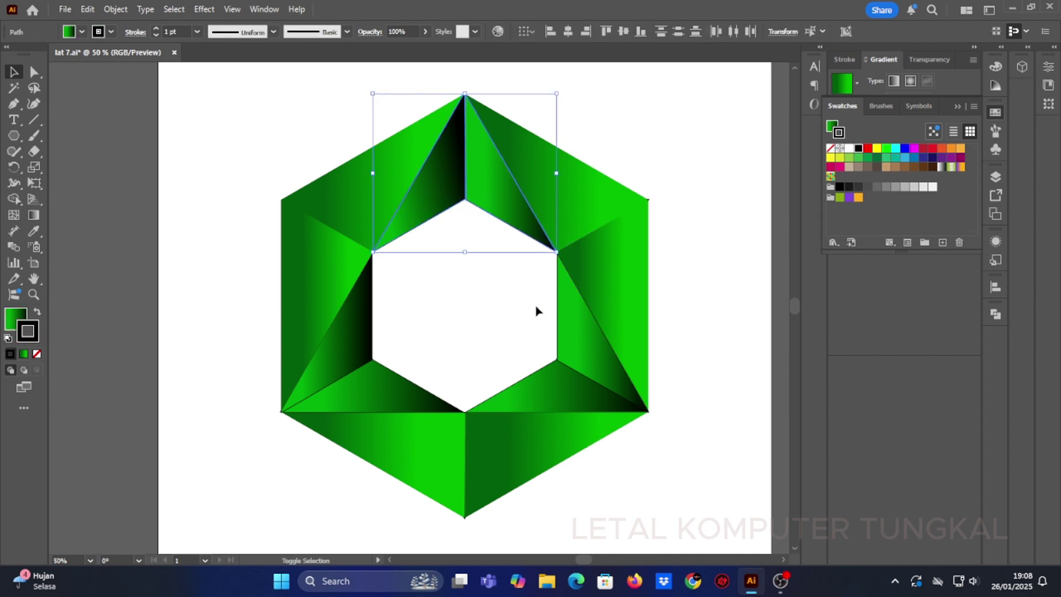
pyautogui.keyDown('shift'); pyautogui.click(566, 331); pyautogui.keyUp('shift')
pyautogui.keyDown('shift'); pyautogui.click(546, 379); pyautogui.keyUp('shift')
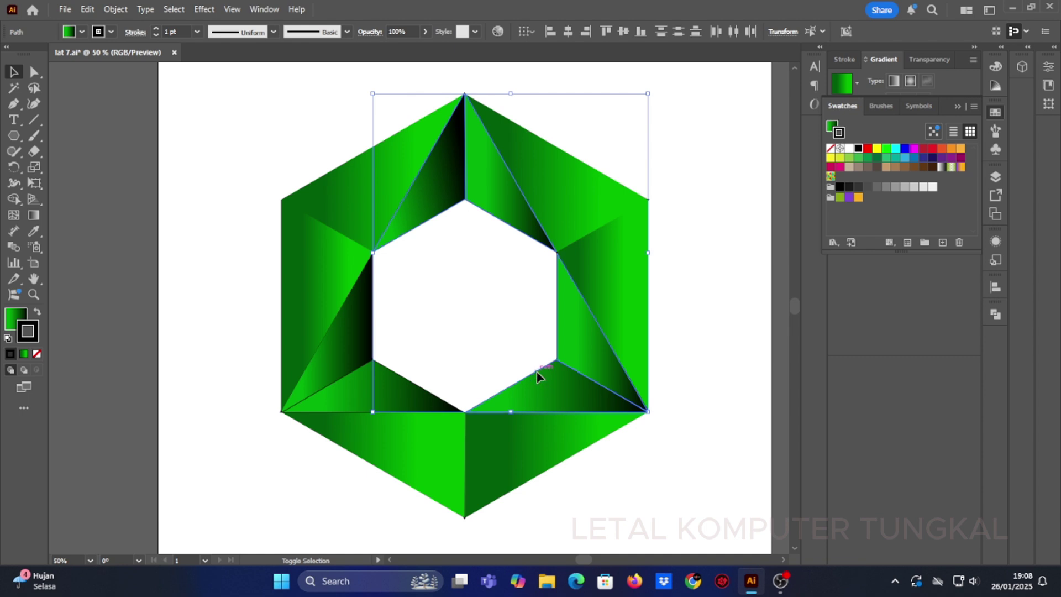
pyautogui.keyDown('shift'); pyautogui.click(414, 389); pyautogui.keyUp('shift')
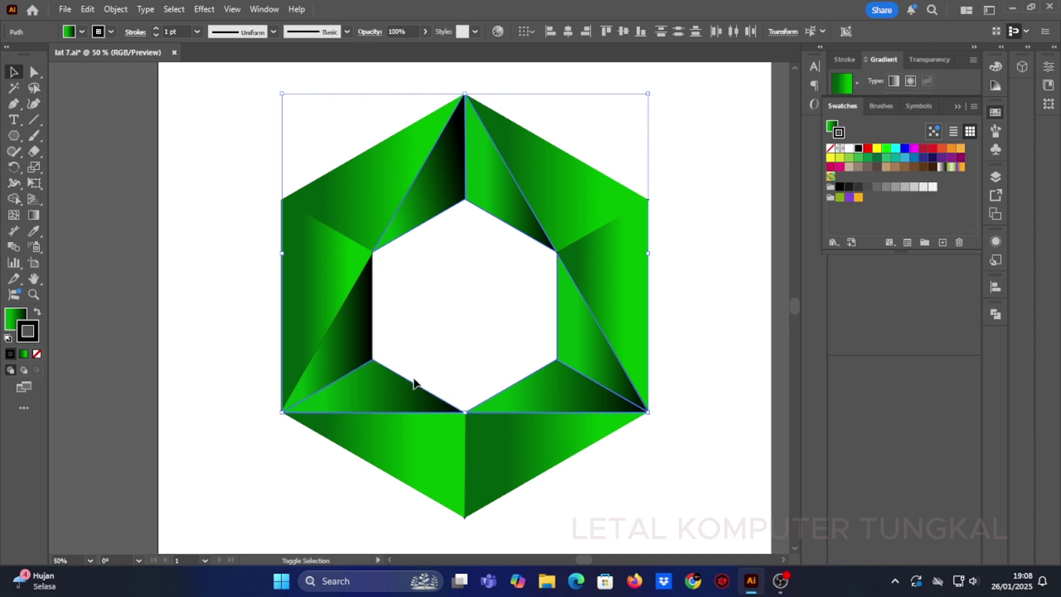
pyautogui.keyDown('shift'); pyautogui.click(370, 315); pyautogui.keyUp('shift')
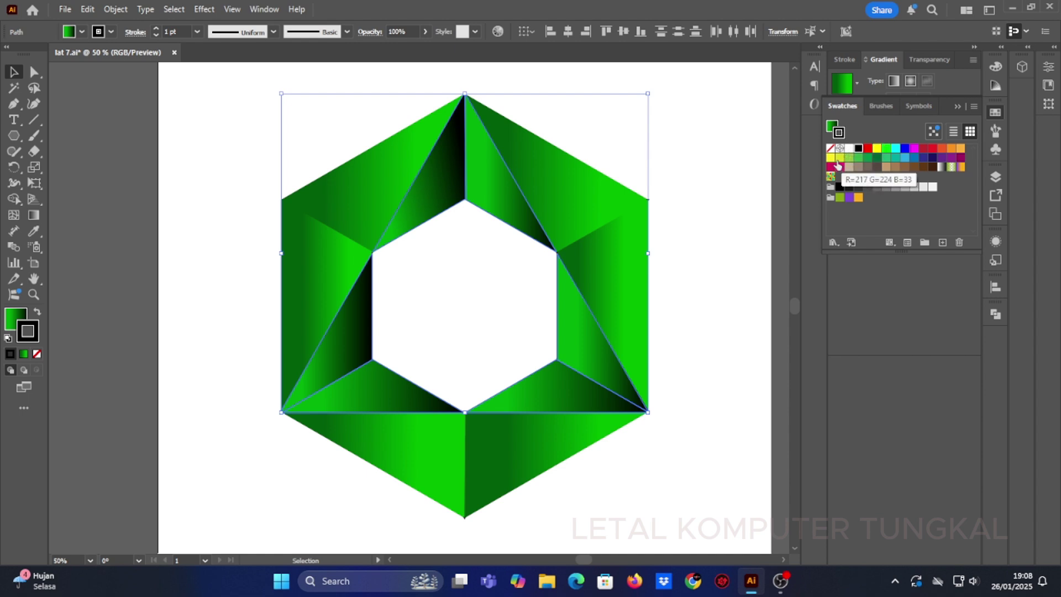
pyautogui.click(878, 149)
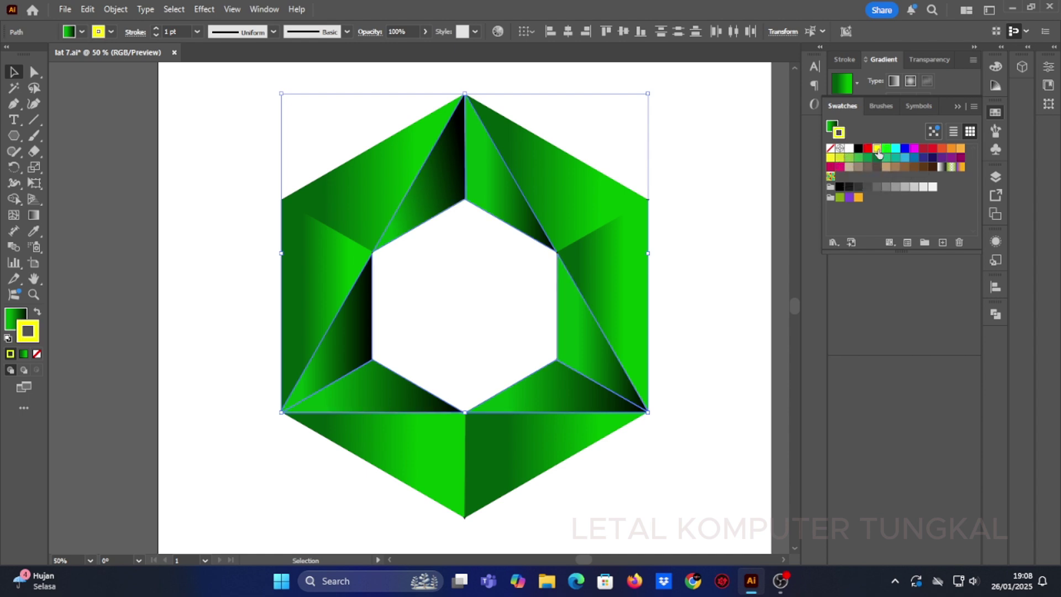
pyautogui.click(724, 223)
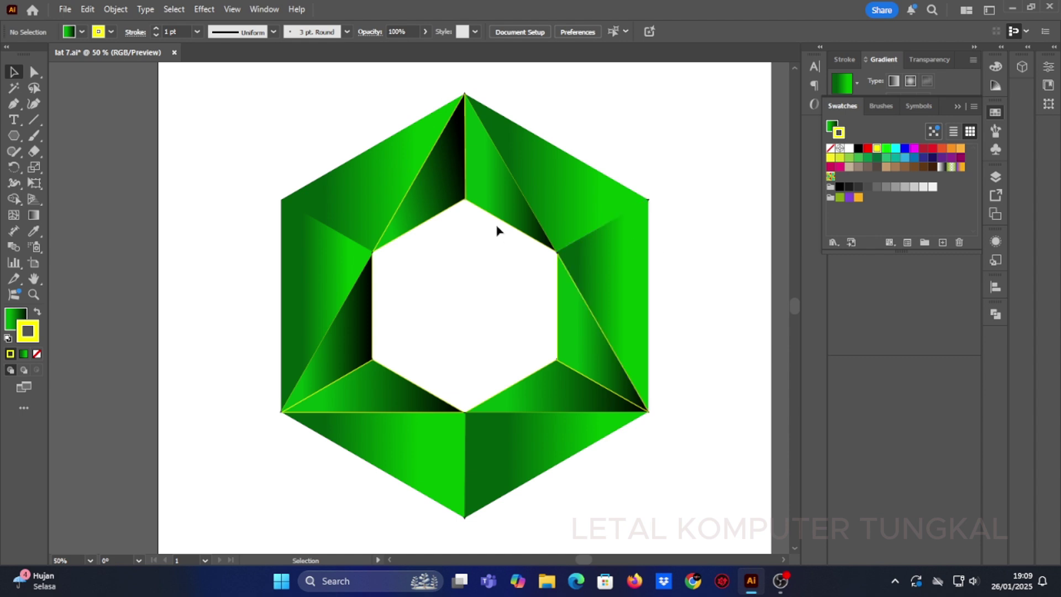
pyautogui.click(535, 216)
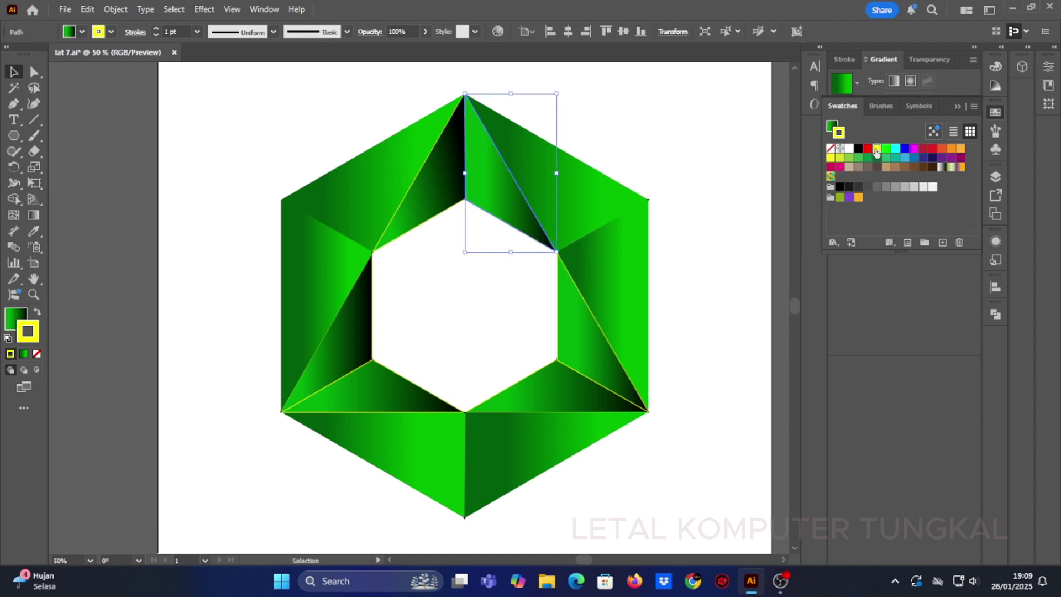
pyautogui.click(673, 144)
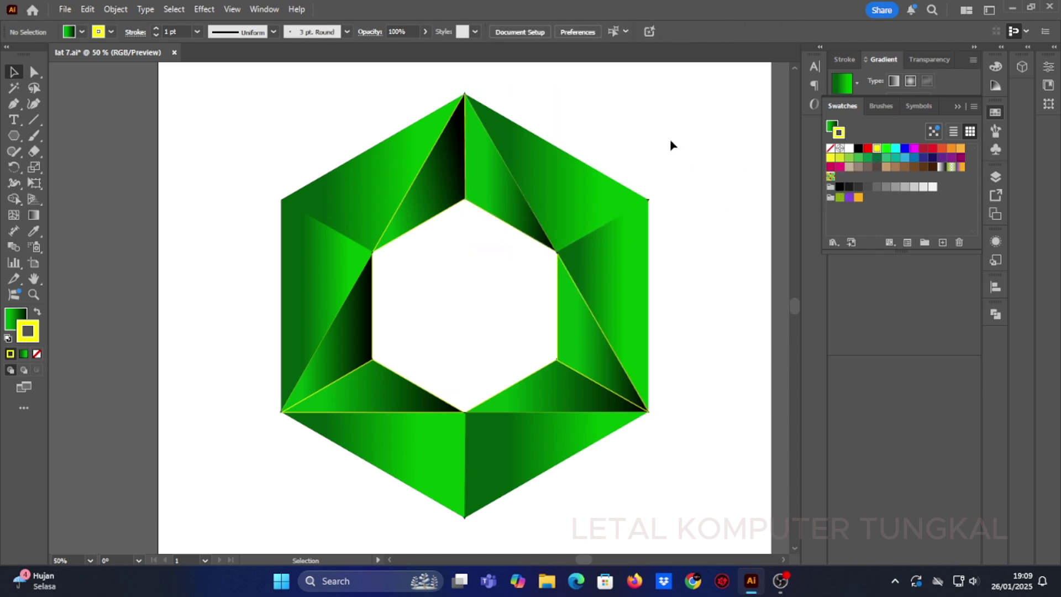
pyautogui.click(504, 222)
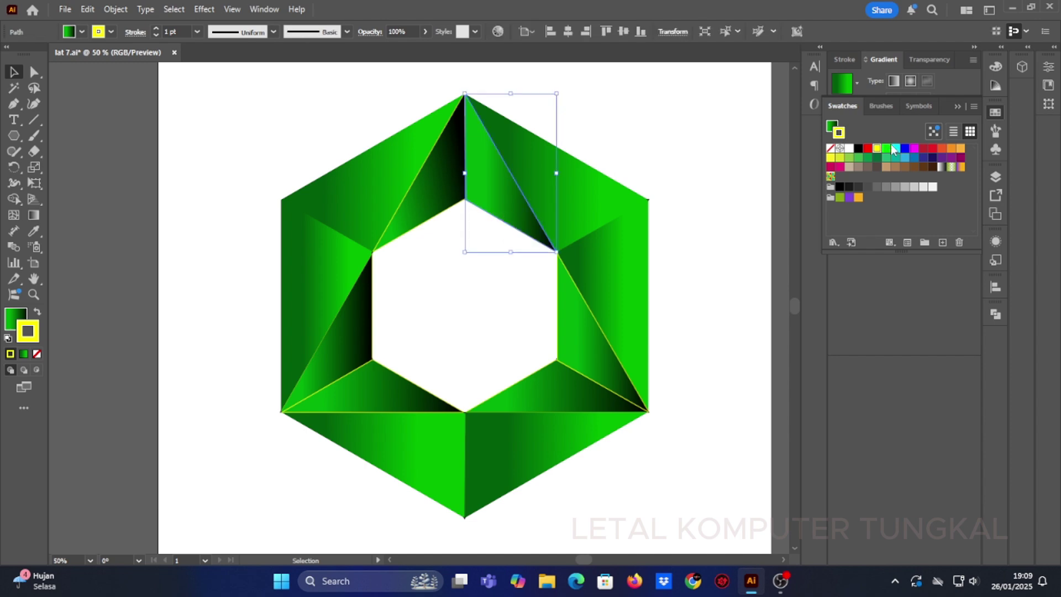
pyautogui.click(644, 145)
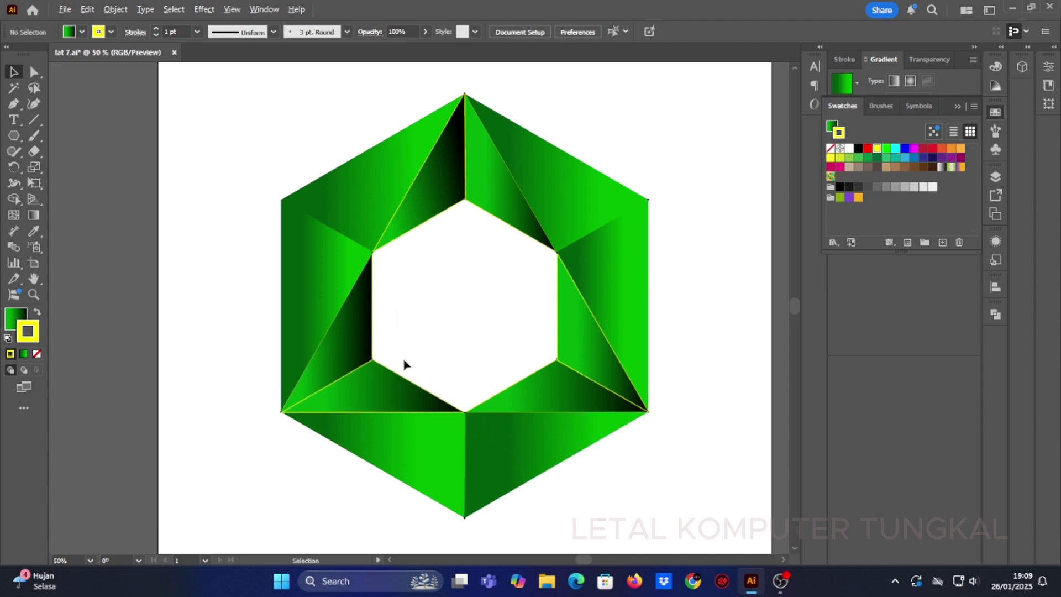
# Draw a thin V-shaped strip with the Pen tool along the outer edges of the two lower-left inner faces, tapering to the neighbouring inner hexagon vertices
pyautogui.keyDown('alt'); pyautogui.scroll(1, 404, 364); pyautogui.keyUp('alt')
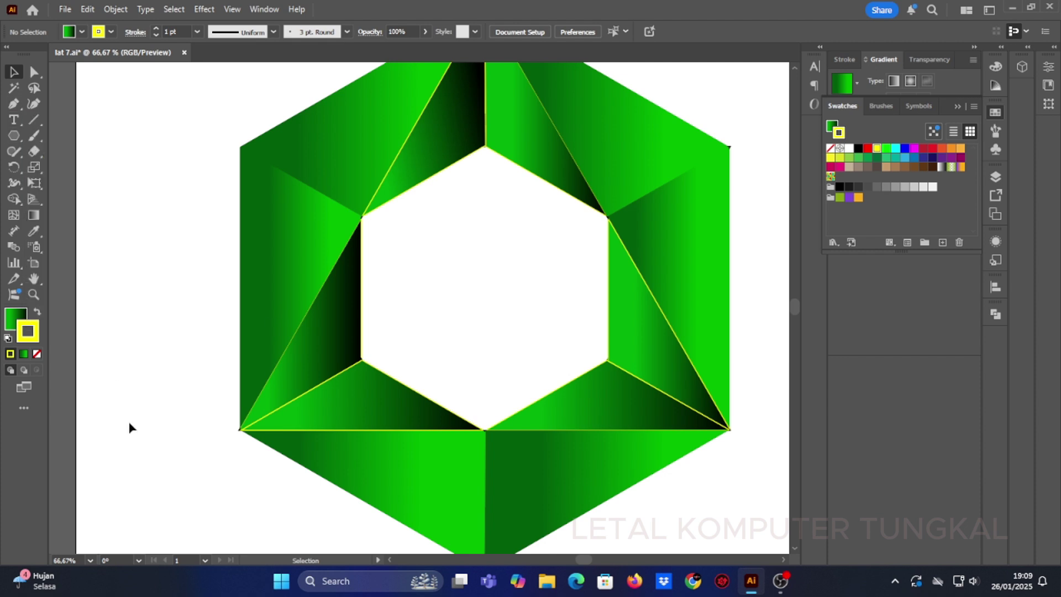
pyautogui.click(14, 104)
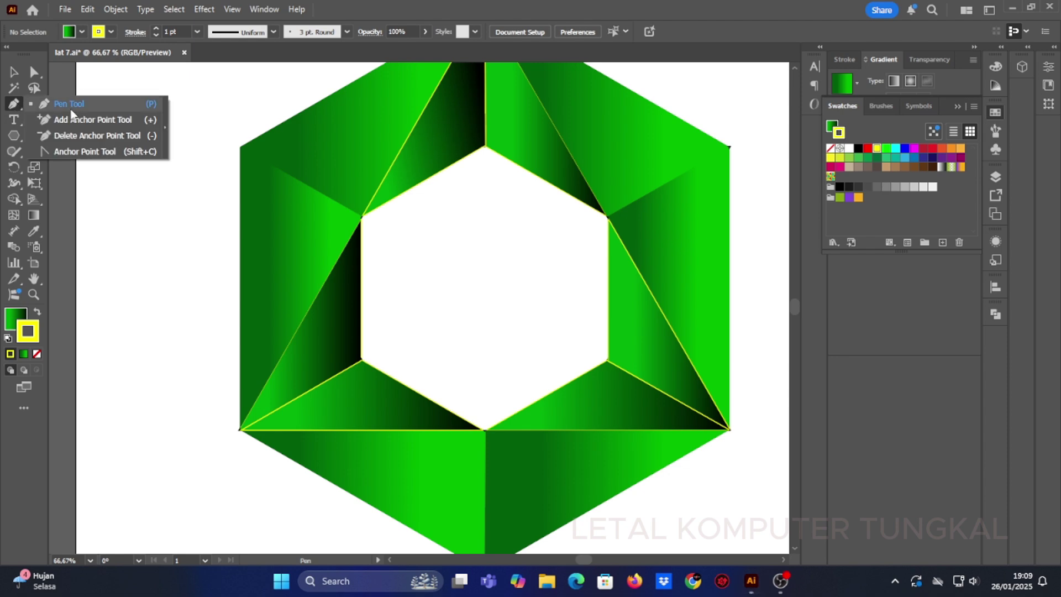
pyautogui.click(71, 110)
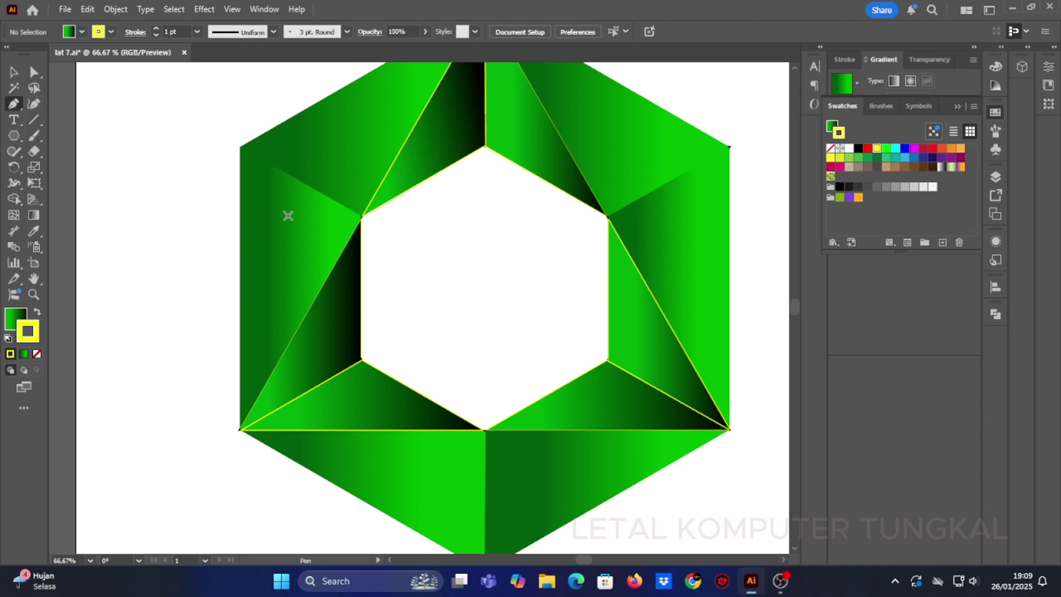
pyautogui.click(239, 430)
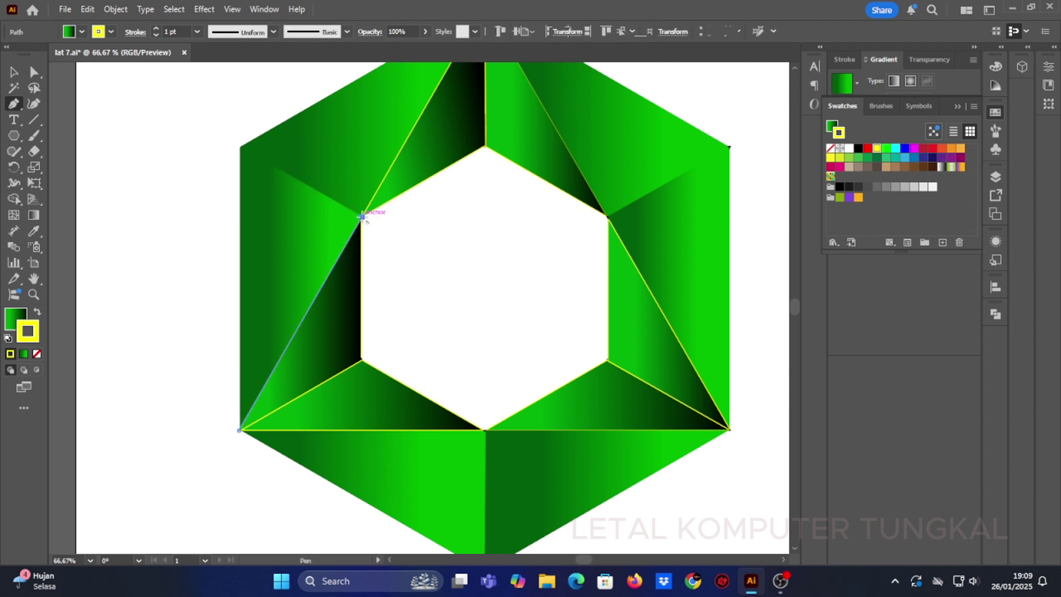
pyautogui.click(362, 218)
pyautogui.click(486, 430)
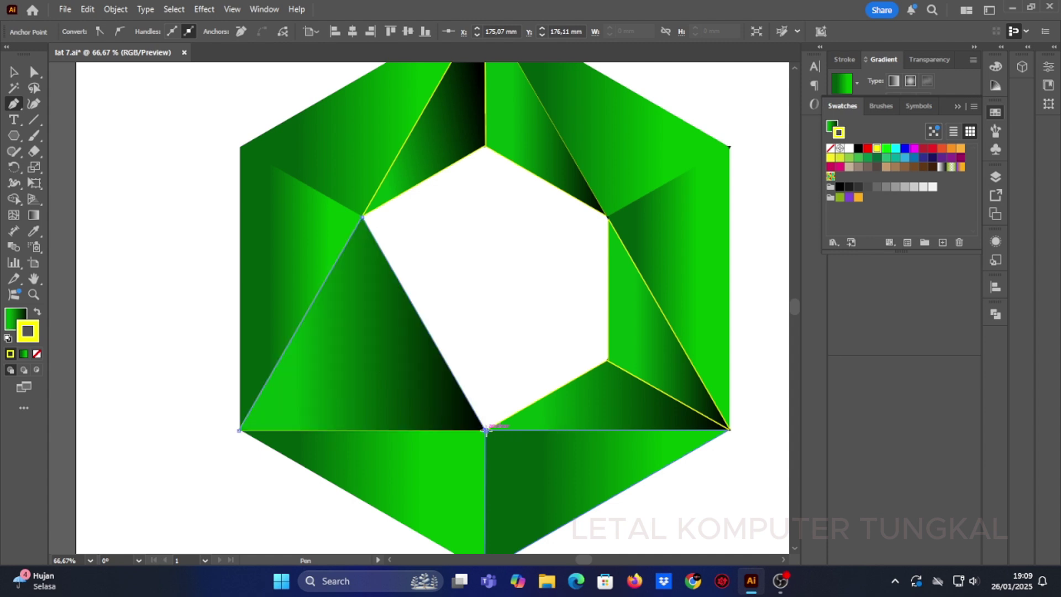
pyautogui.click(257, 421)
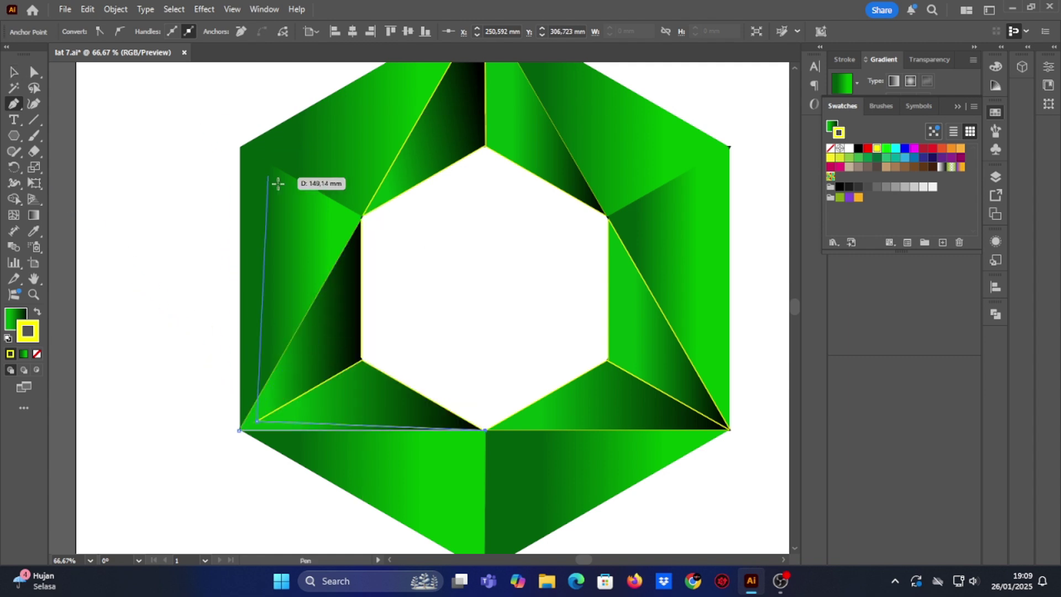
pyautogui.click(363, 218)
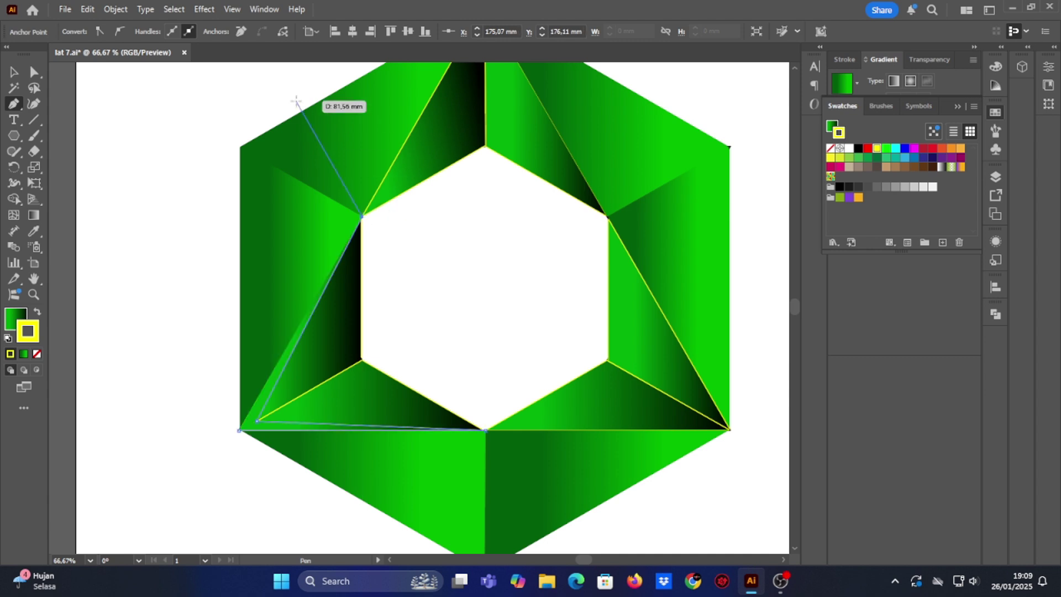
pyautogui.click(14, 71)
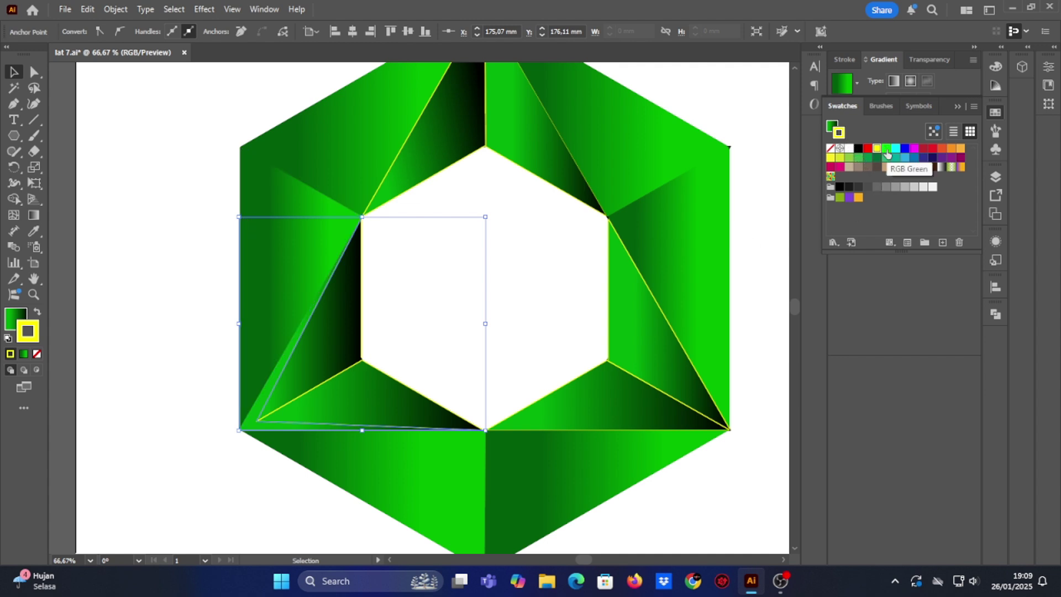
# Try the green gradient on the stroke of the new V-shaped strip
pyautogui.click(23, 354)
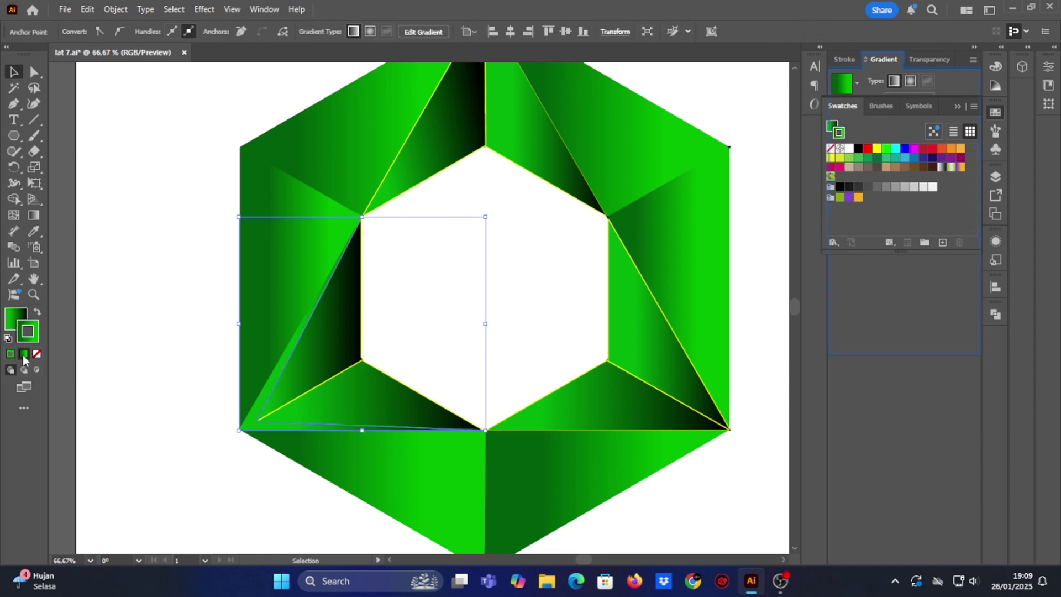
pyautogui.scroll(1, 326, 389)
pyautogui.click(143, 298)
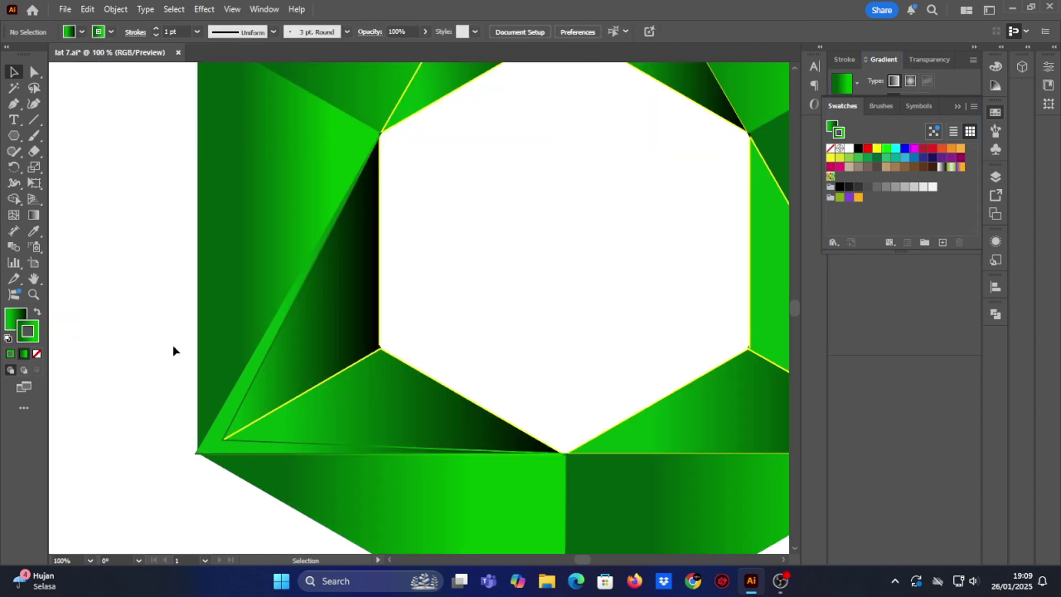
pyautogui.click(213, 443)
pyautogui.press('super')
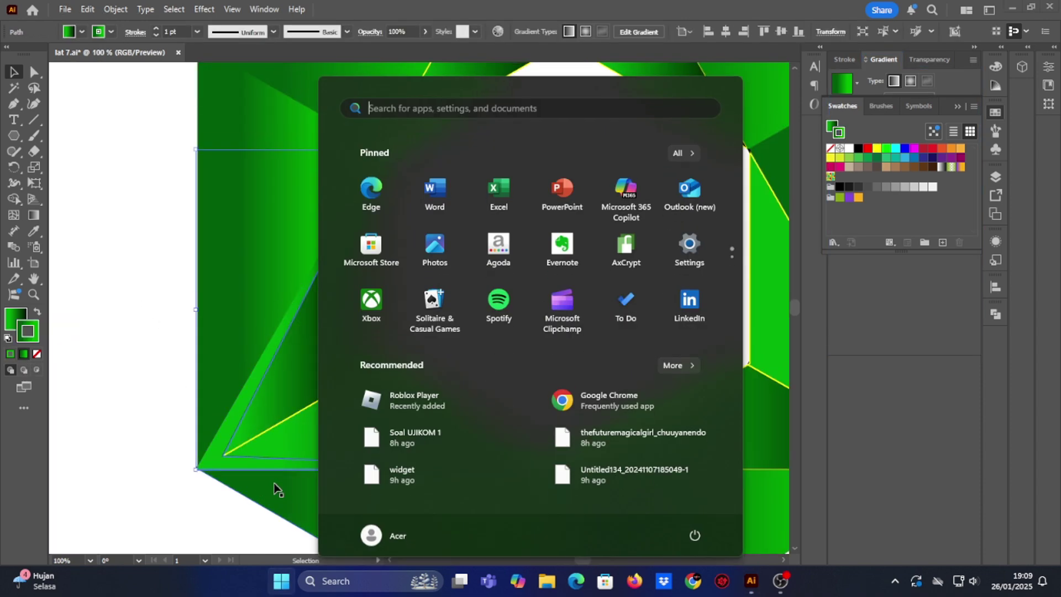
pyautogui.click(229, 496)
# Try to fit the tip of the strip and the small black fragment beside it to the hexagon's lower-left corner
pyautogui.scroll(2, 231, 489)
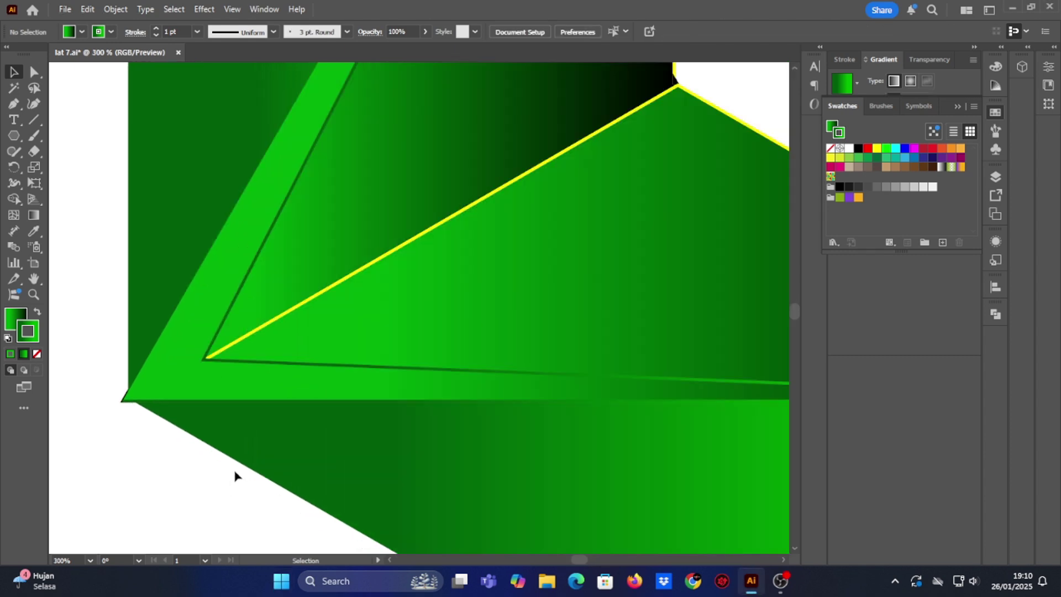
pyautogui.click(124, 401)
pyautogui.moveTo(122, 401); pyautogui.dragTo(128, 396)
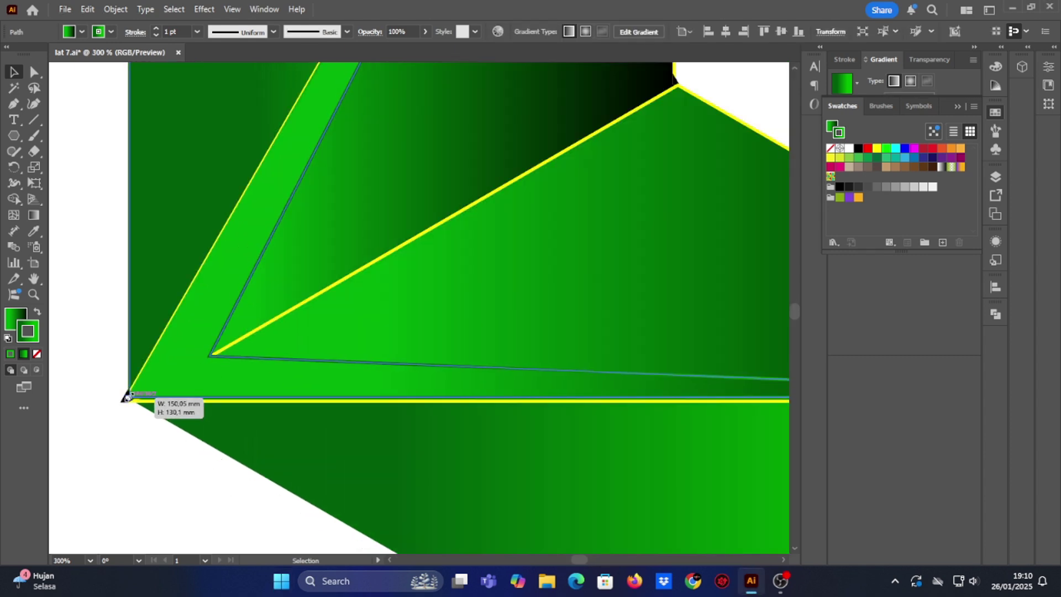
pyautogui.click(135, 427)
pyautogui.click(124, 404)
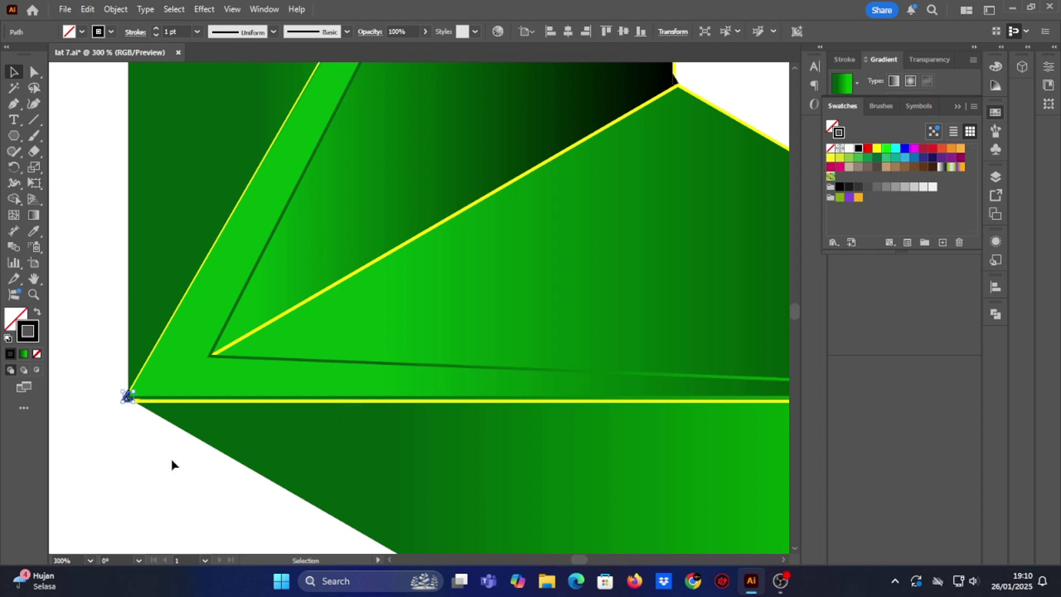
pyautogui.click(171, 462)
pyautogui.click(131, 399)
pyautogui.moveTo(129, 397); pyautogui.dragTo(125, 402)
pyautogui.click(147, 451)
# Undo the adjustments at the lower-left corner and the gradient on the strip's stroke
pyautogui.hotkey('ctrl', 'z')
pyautogui.hotkey('ctrl', 'z')
pyautogui.hotkey('ctrl', 'z')
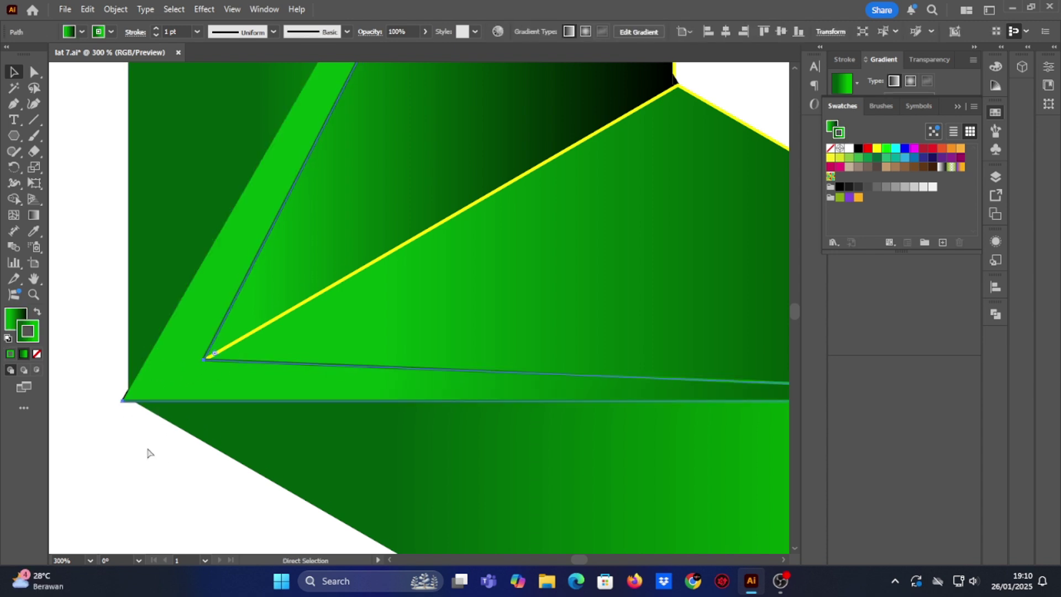
# Resize the V-shaped strip slightly so its outer tip meets the hexagon's lower-left corner
pyautogui.click(141, 414)
pyautogui.click(124, 400)
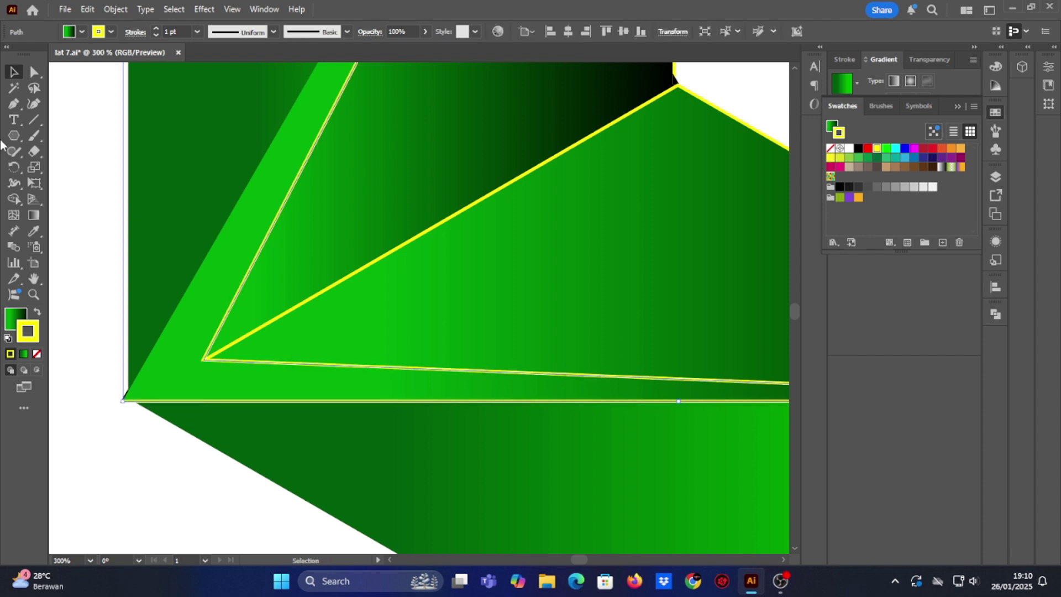
pyautogui.moveTo(123, 402); pyautogui.dragTo(127, 402)
pyautogui.click(138, 418)
pyautogui.click(122, 400)
pyautogui.click(145, 439)
pyautogui.click(130, 396)
pyautogui.scroll(-4, 457, 429)
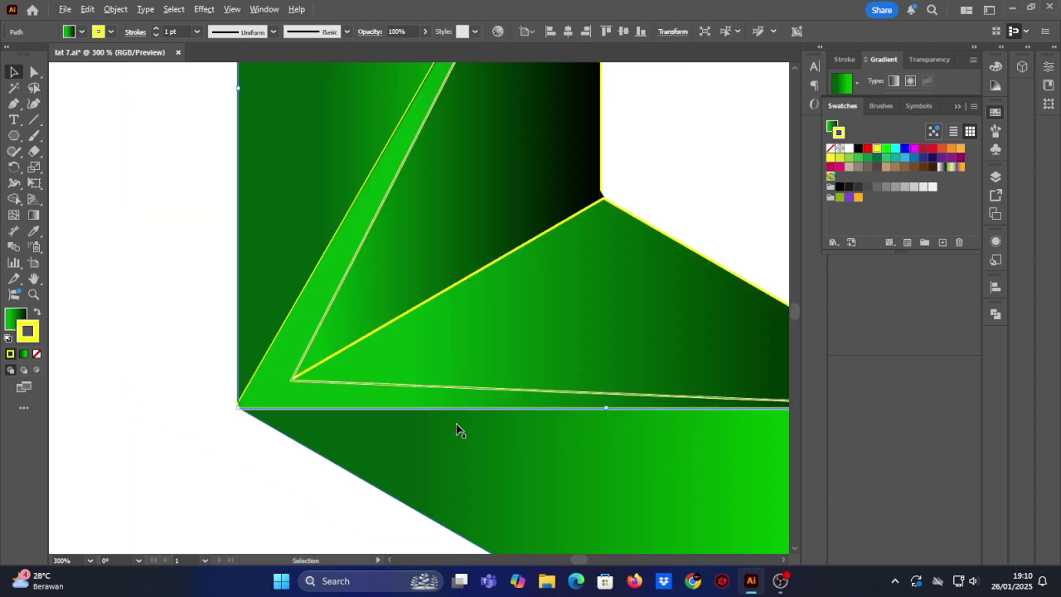
pyautogui.hscroll(5, 434, 356)
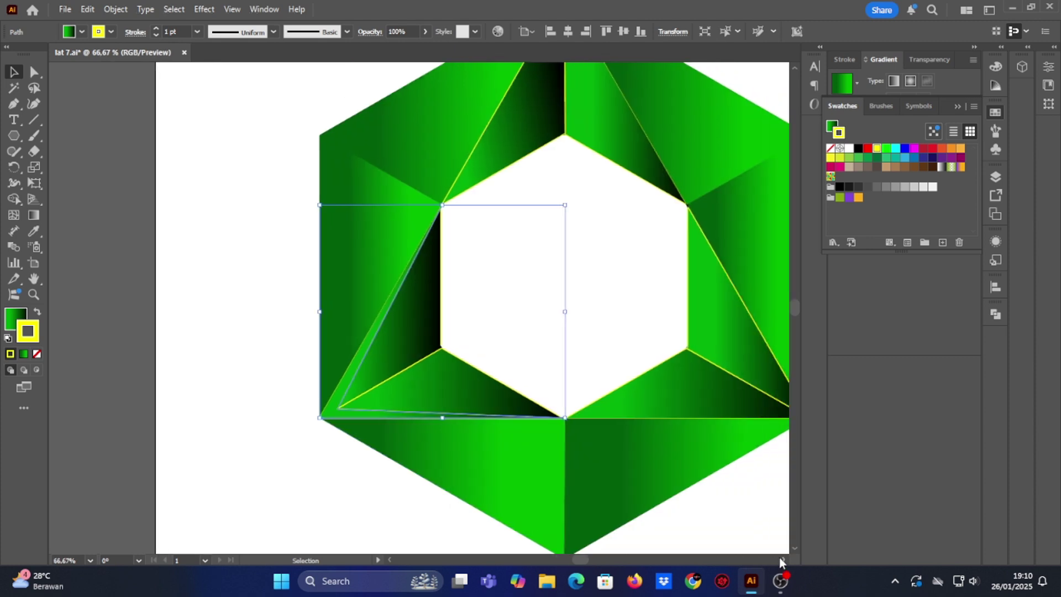
# Apply the green gradient to the stroke of the V-shaped strip at the lower-left corner
pyautogui.click(23, 353)
pyautogui.click(33, 219)
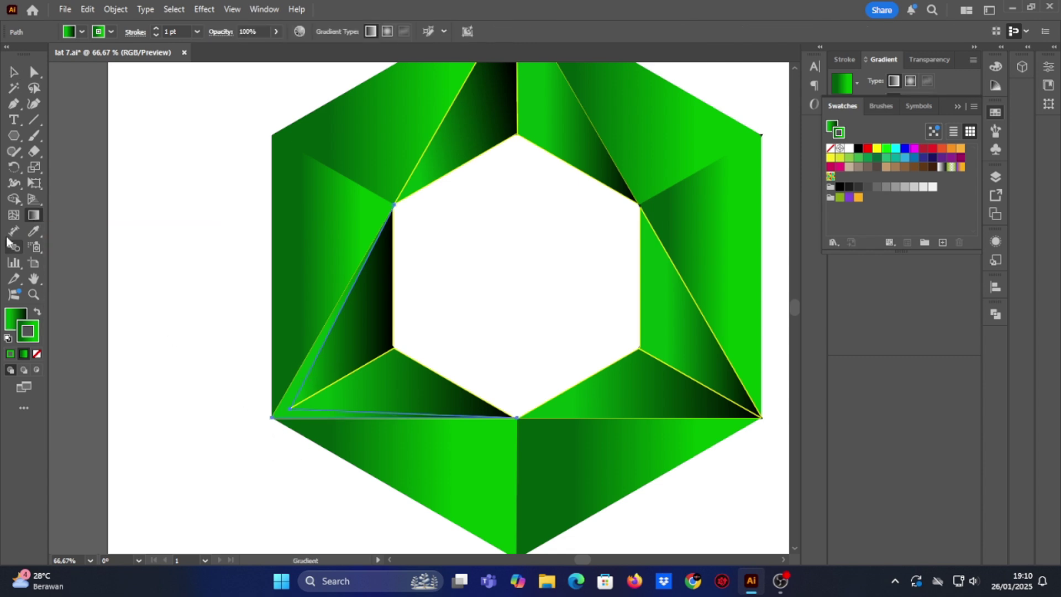
pyautogui.click(14, 72)
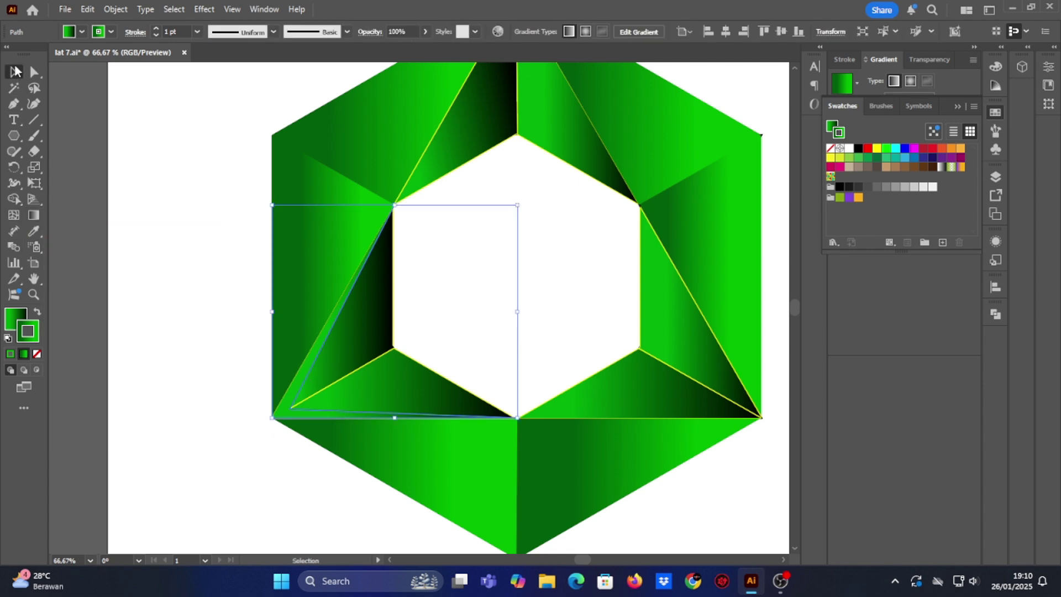
# Create a copy of the V-shaped strip reflected about the vertical axis and place it at the hexagon's lower-right corner
pyautogui.rightClick(517, 312)
pyautogui.moveTo(559, 487)
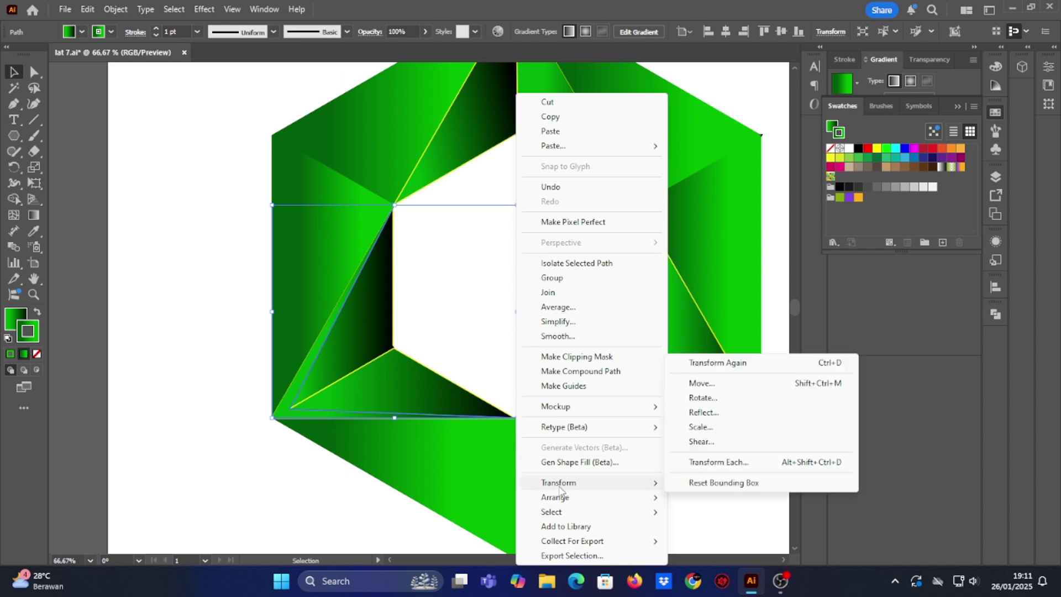
pyautogui.click(703, 413)
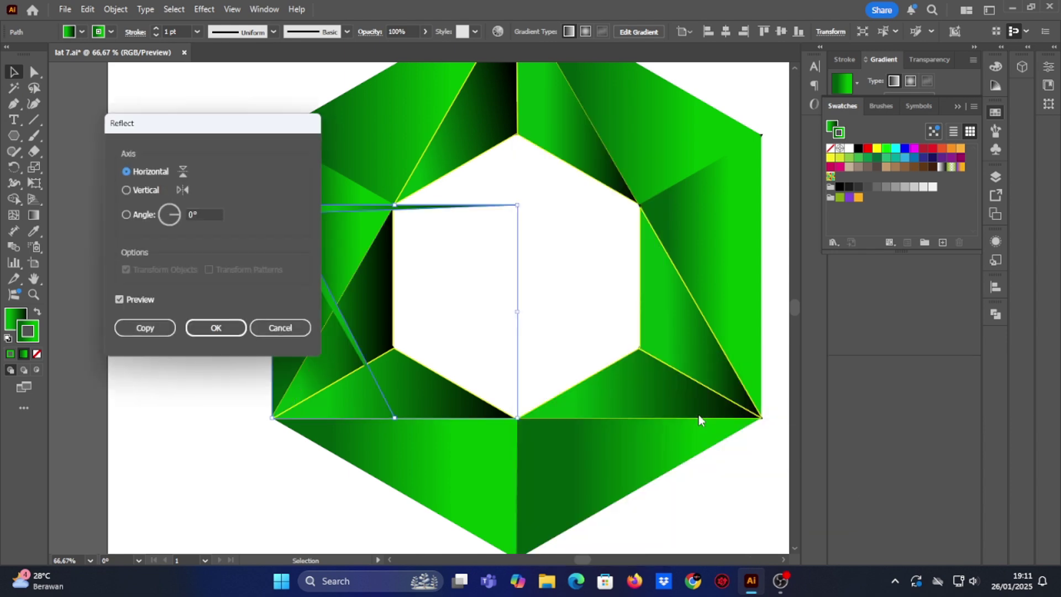
pyautogui.click(134, 189)
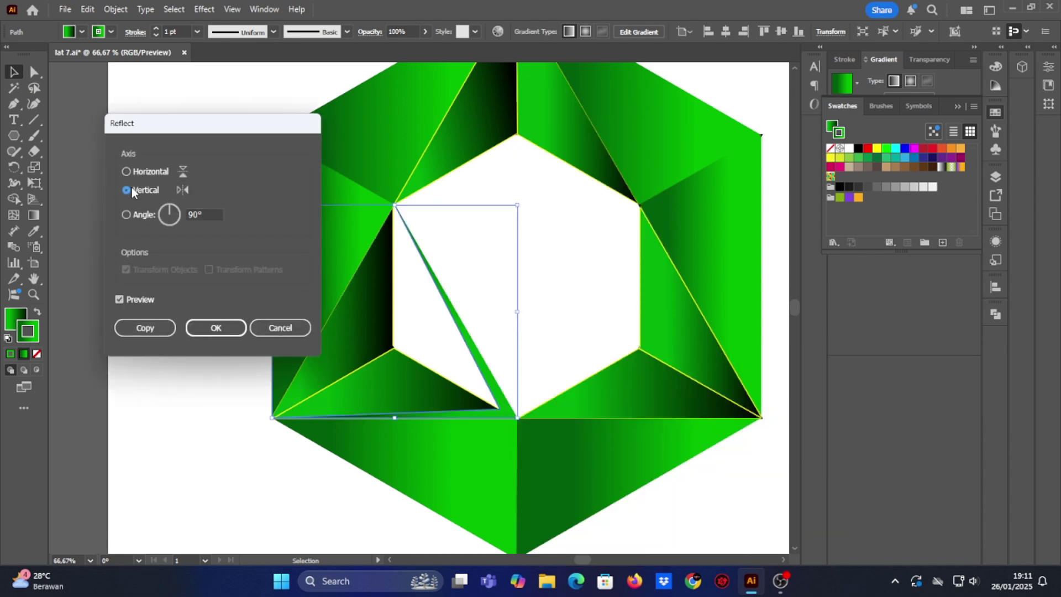
pyautogui.click(148, 329)
pyautogui.moveTo(474, 343); pyautogui.dragTo(715, 342)
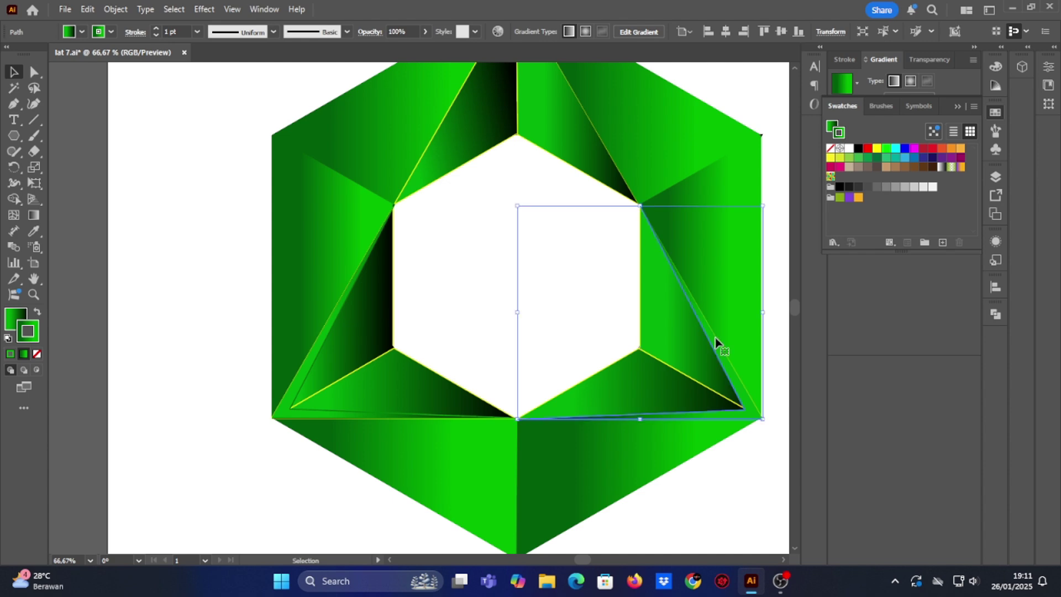
# Create a copy of the lower-right strip reflected about the horizontal axis and move its outer tip to the hexagon's top vertex
pyautogui.rightClick(719, 354)
pyautogui.moveTo(762, 483)
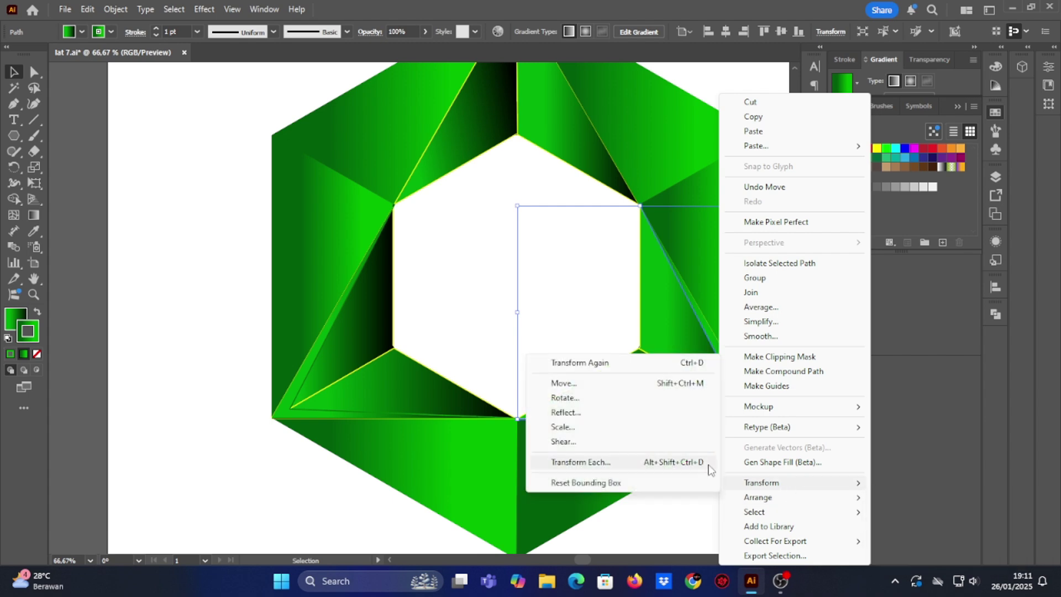
pyautogui.click(586, 415)
pyautogui.click(127, 172)
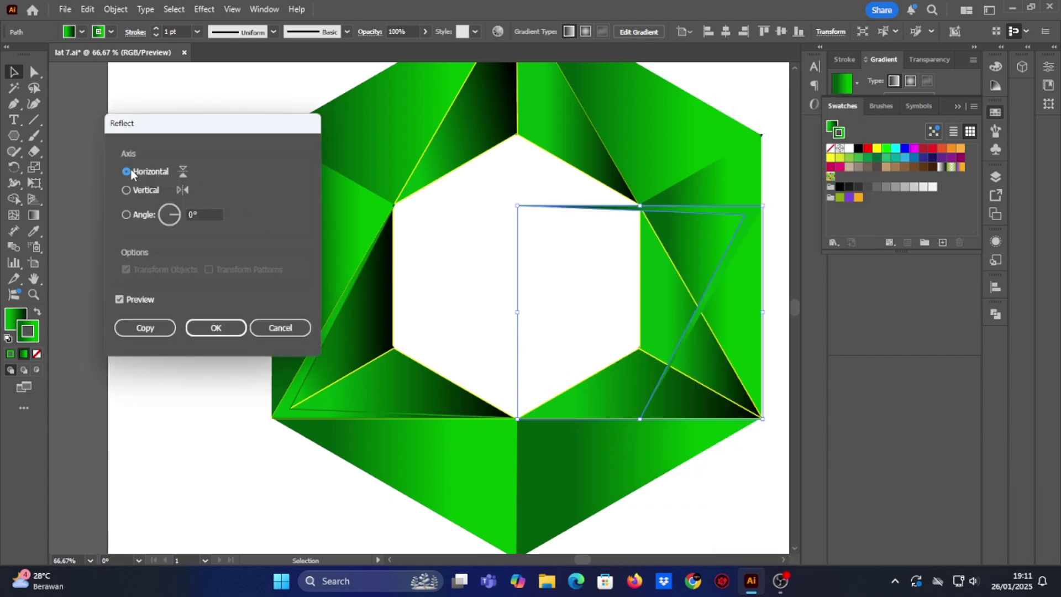
pyautogui.click(145, 328)
pyautogui.scroll(1, 730, 261)
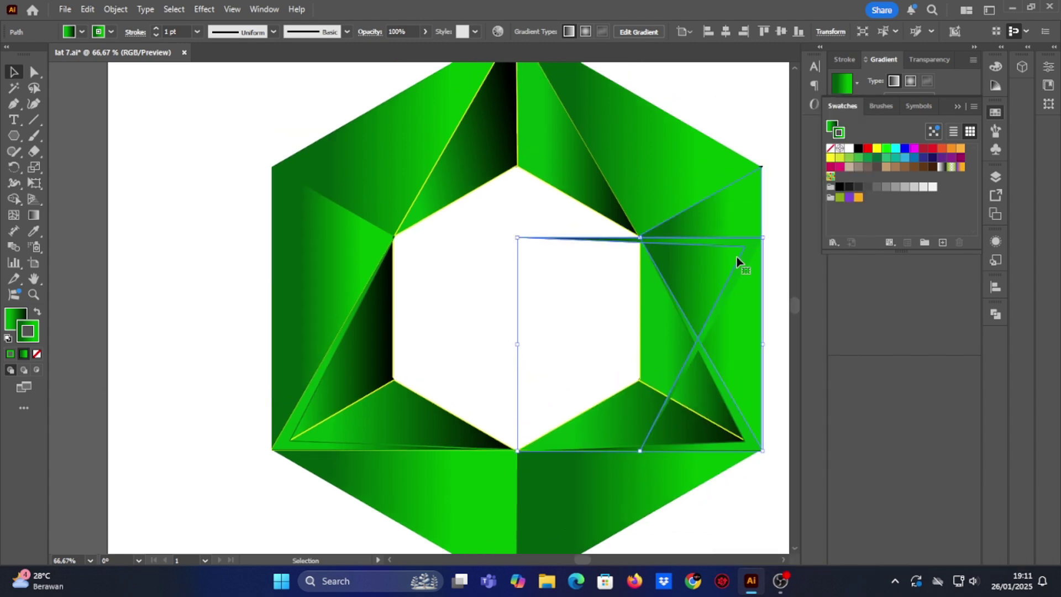
pyautogui.moveTo(740, 251); pyautogui.dragTo(661, 103)
pyautogui.scroll(2, 652, 124)
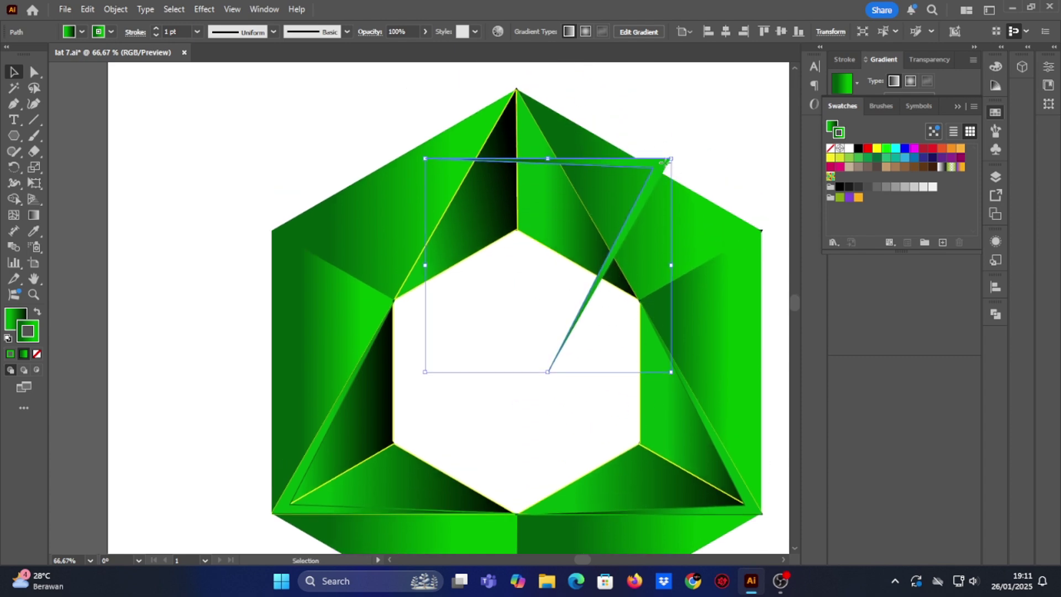
pyautogui.moveTo(666, 161); pyautogui.dragTo(511, 90)
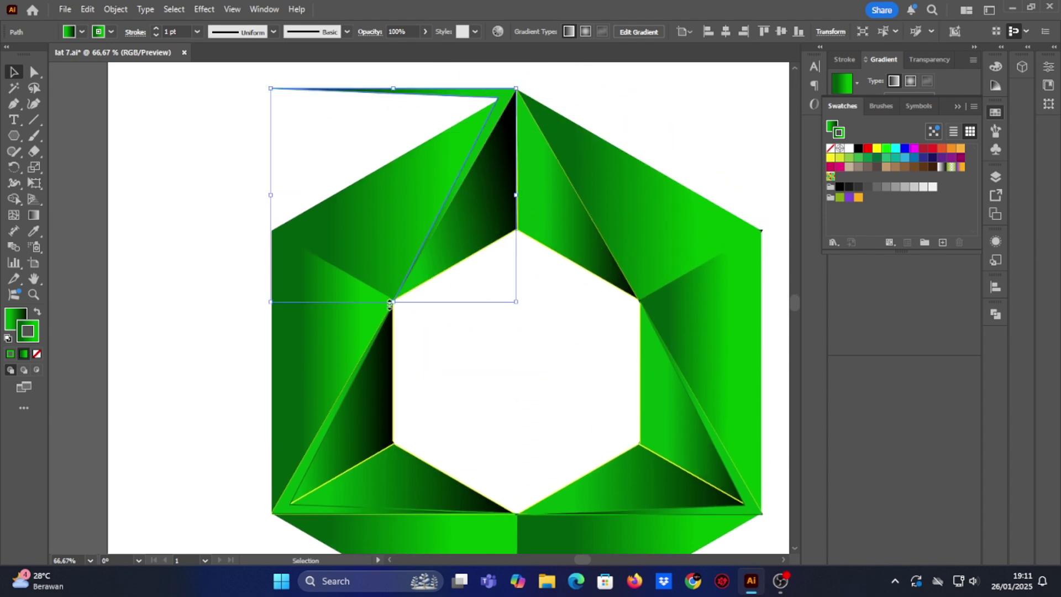
# Rotate the third strip to point upward and place it over the two upper inner faces with its tip at the top vertex
pyautogui.moveTo(264, 304); pyautogui.dragTo(433, 339)
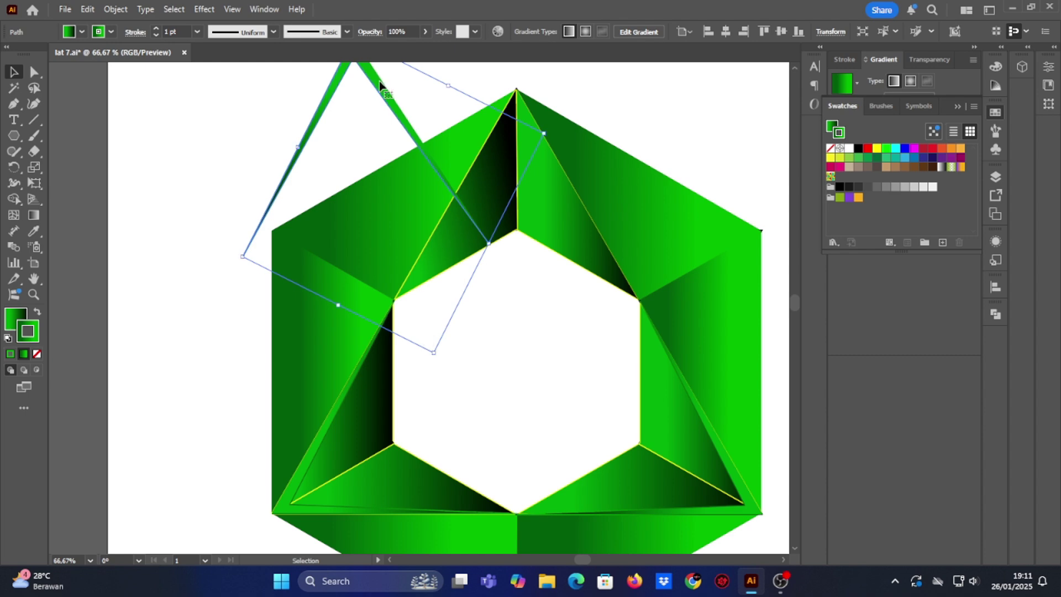
pyautogui.moveTo(379, 81); pyautogui.dragTo(542, 136)
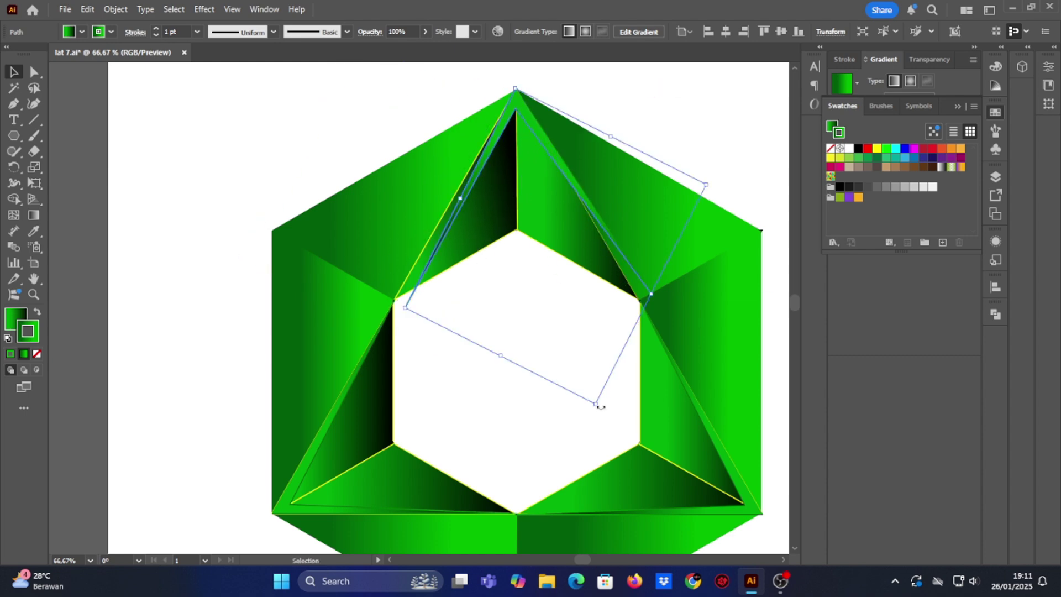
pyautogui.moveTo(597, 411); pyautogui.dragTo(592, 414)
pyautogui.moveTo(552, 130); pyautogui.dragTo(530, 128)
# Fine-tune the upper strip so its two ends meet the inner hexagon's upper-left and upper-right corners
pyautogui.scroll(1, 474, 237)
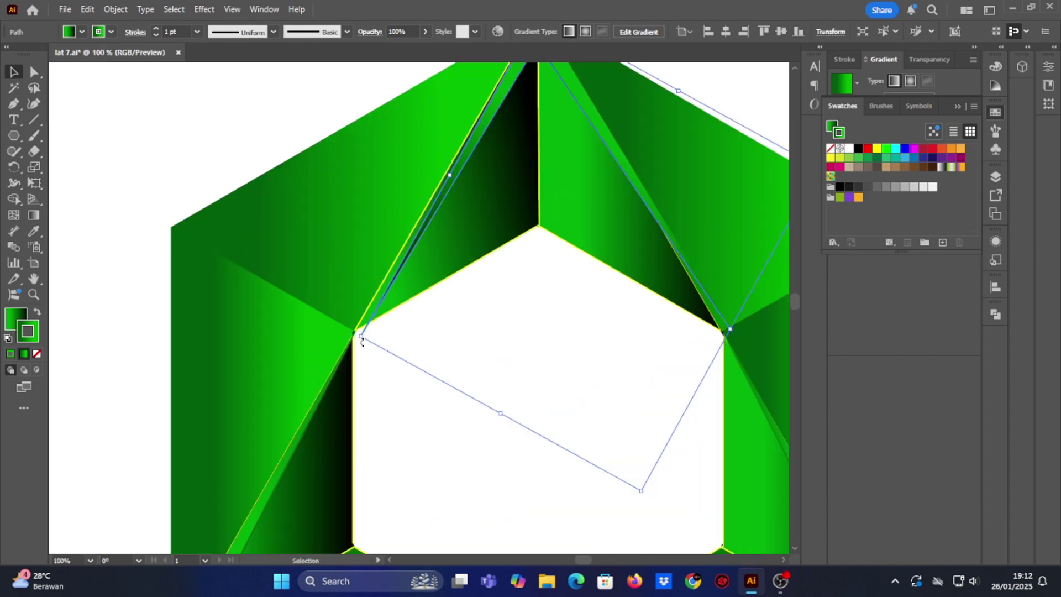
pyautogui.moveTo(360, 339); pyautogui.dragTo(349, 329)
pyautogui.scroll(2, 559, 149)
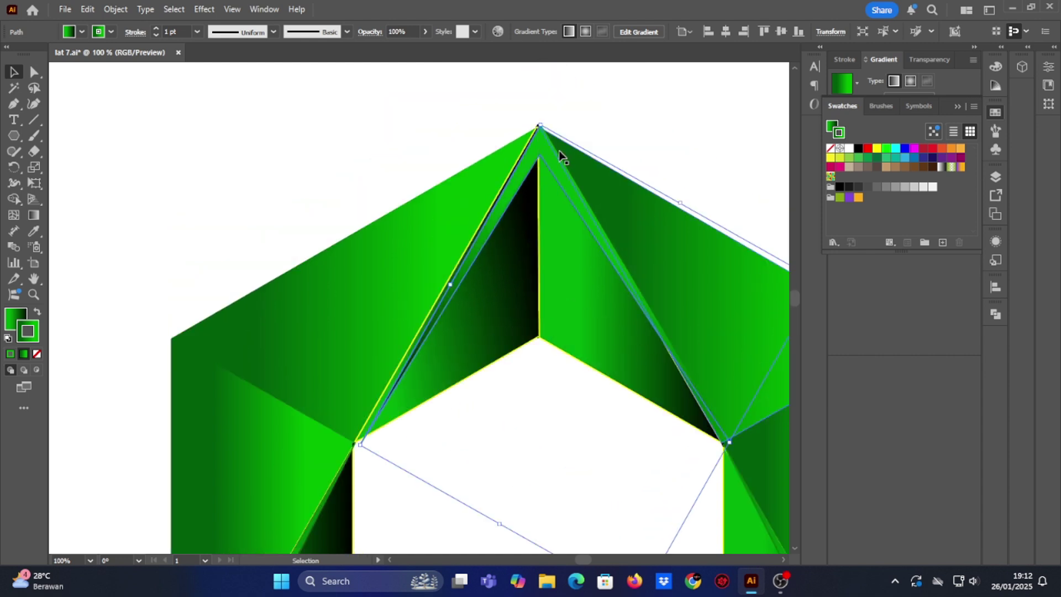
pyautogui.moveTo(542, 146); pyautogui.dragTo(536, 147)
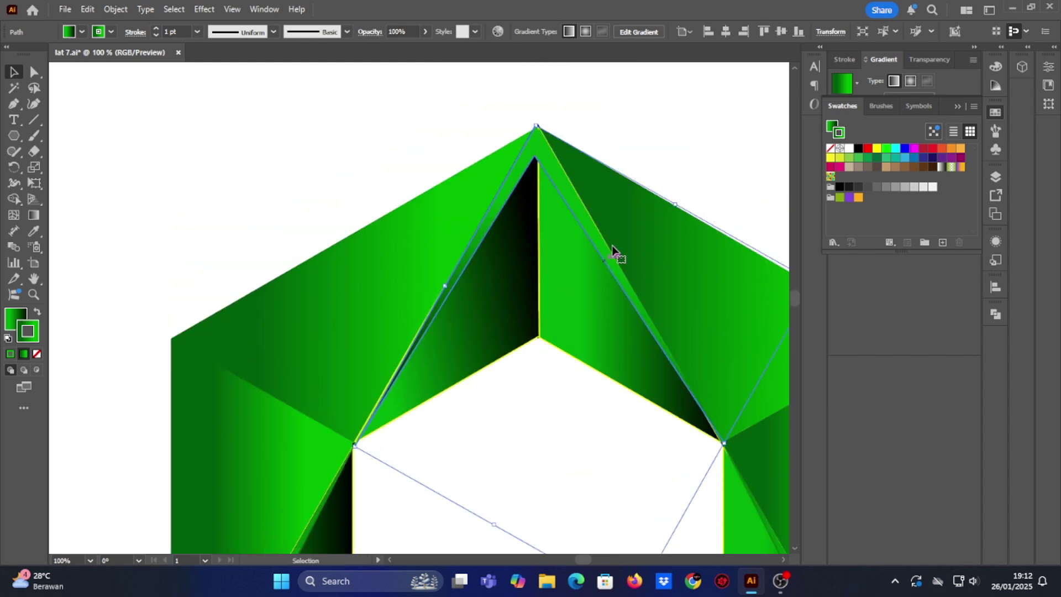
# Check the upper strip's ends up close and nudge its end at the inner hexagon's upper-right corner into alignment
pyautogui.click(612, 150)
pyautogui.click(488, 375)
pyautogui.scroll(2, 373, 475)
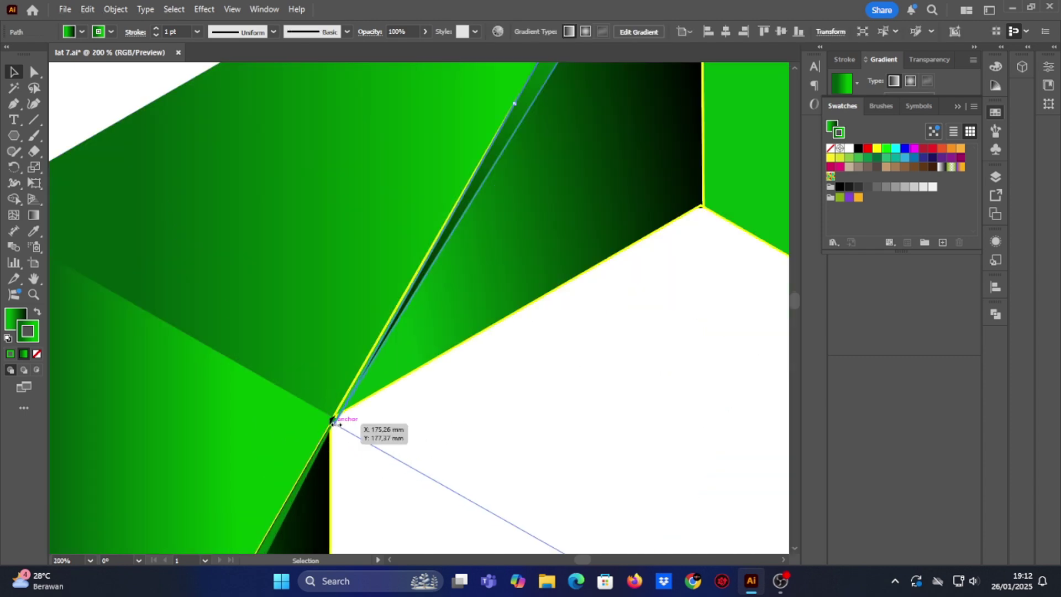
pyautogui.scroll(-2, 497, 431)
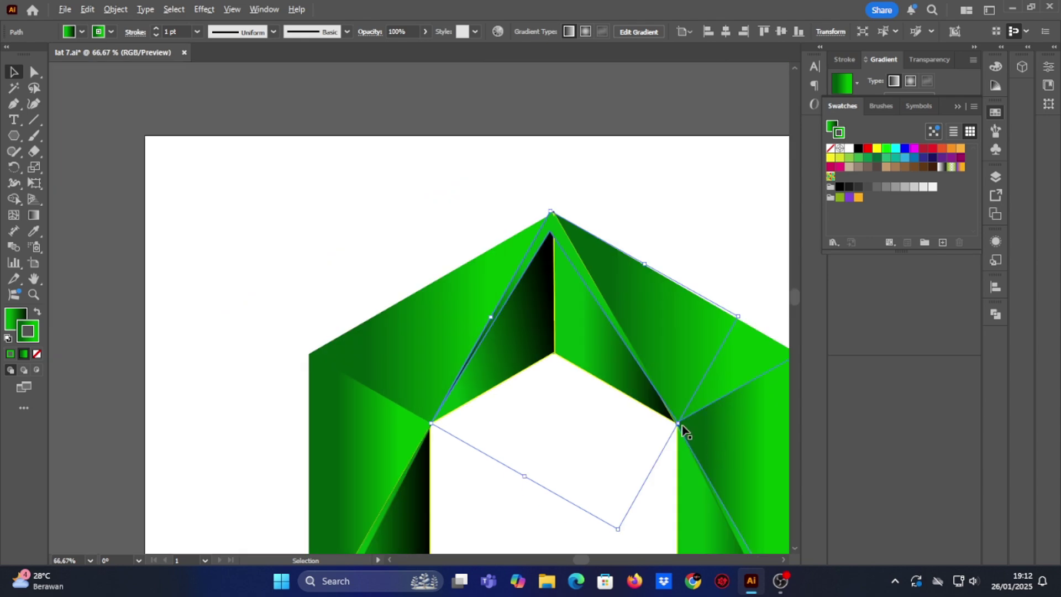
pyautogui.scroll(2, 681, 426)
pyautogui.moveTo(667, 419); pyautogui.dragTo(664, 421)
pyautogui.scroll(-2, 437, 234)
# Align the upper strip's outer tip and inner notch with the hexagon's top vertex and the edge between the inner faces
pyautogui.scroll(2, 422, 160)
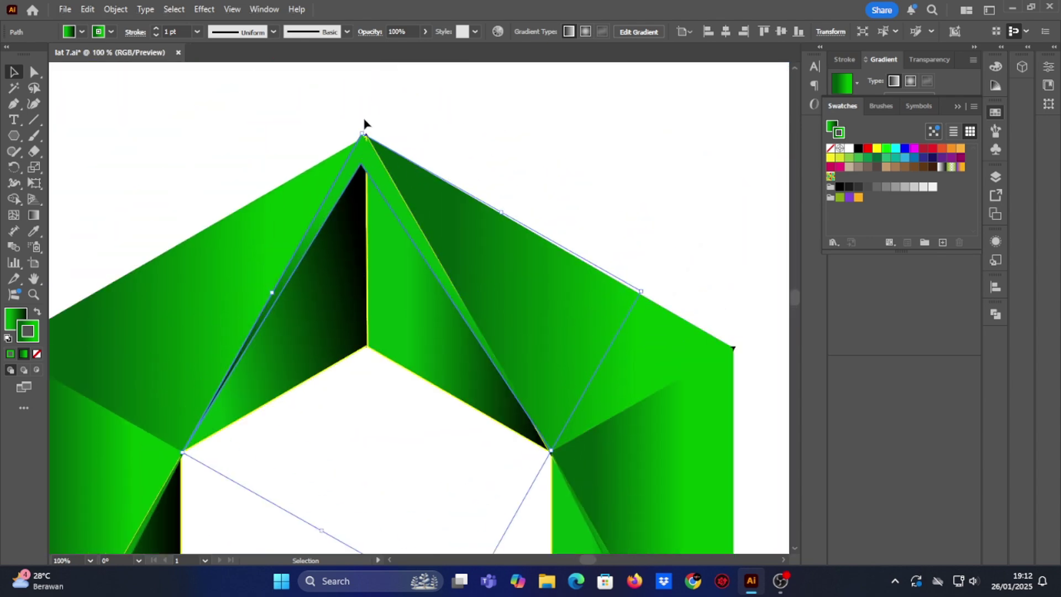
pyautogui.scroll(3, 365, 120)
pyautogui.moveTo(358, 168); pyautogui.dragTo(370, 169)
pyautogui.click(414, 139)
pyautogui.click(366, 262)
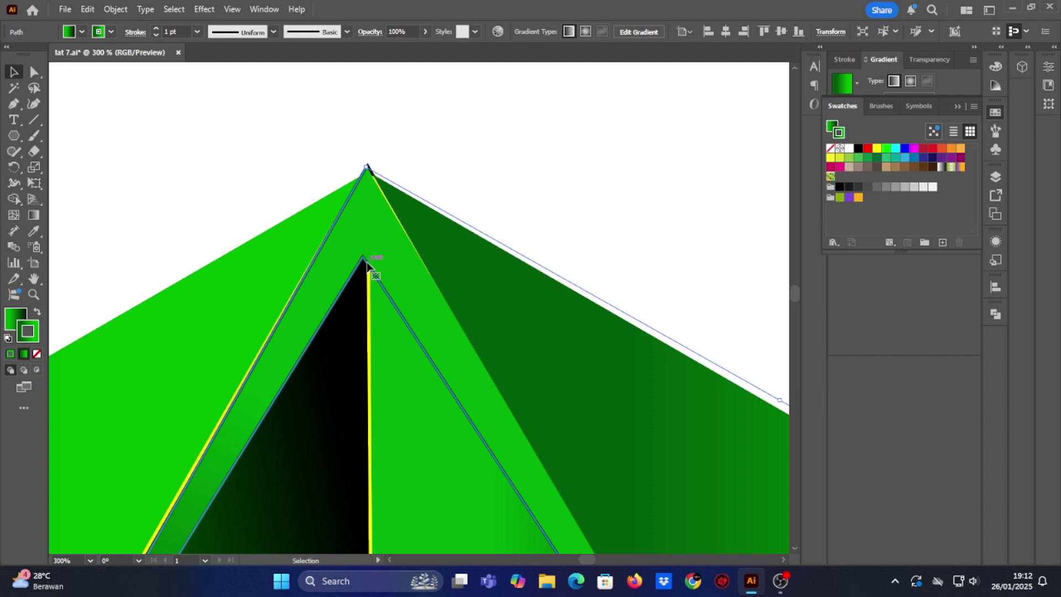
pyautogui.moveTo(367, 277); pyautogui.dragTo(365, 281)
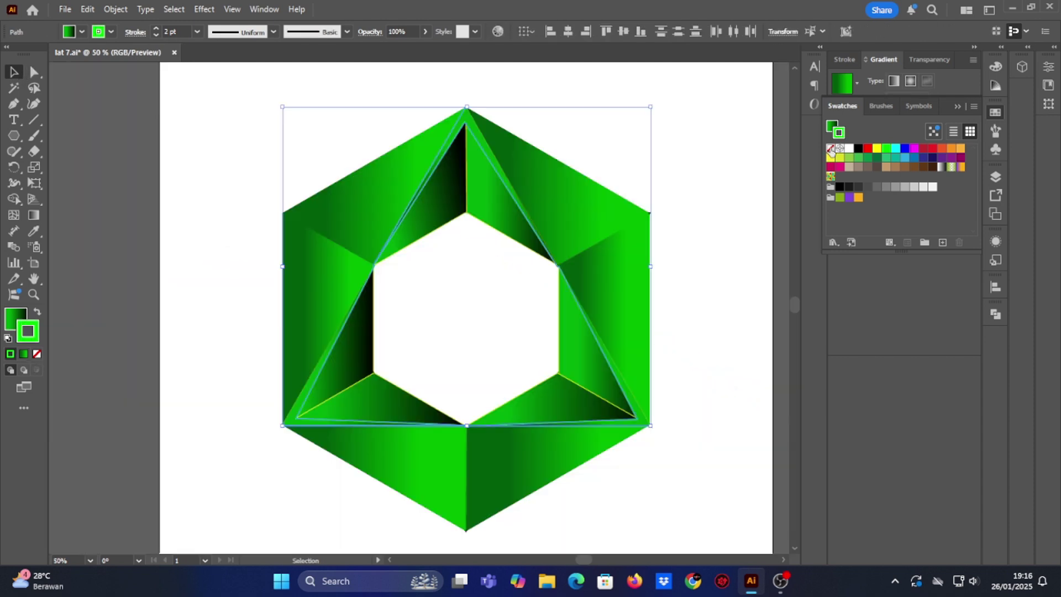
# Remove the stroke from all three V-shaped strips
pyautogui.click(728, 152)
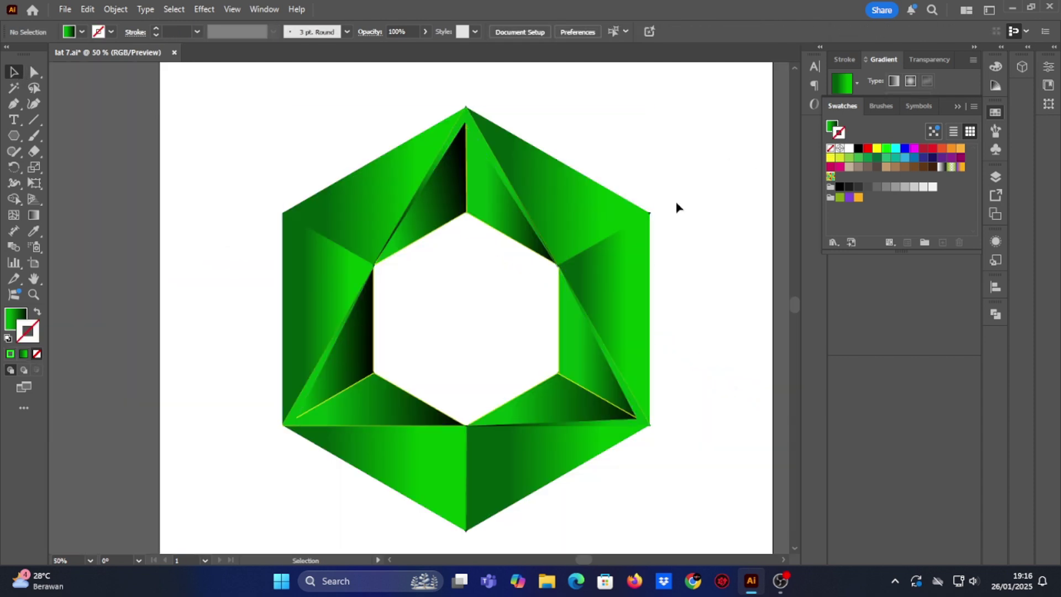
pyautogui.scroll(-1, 718, 298)
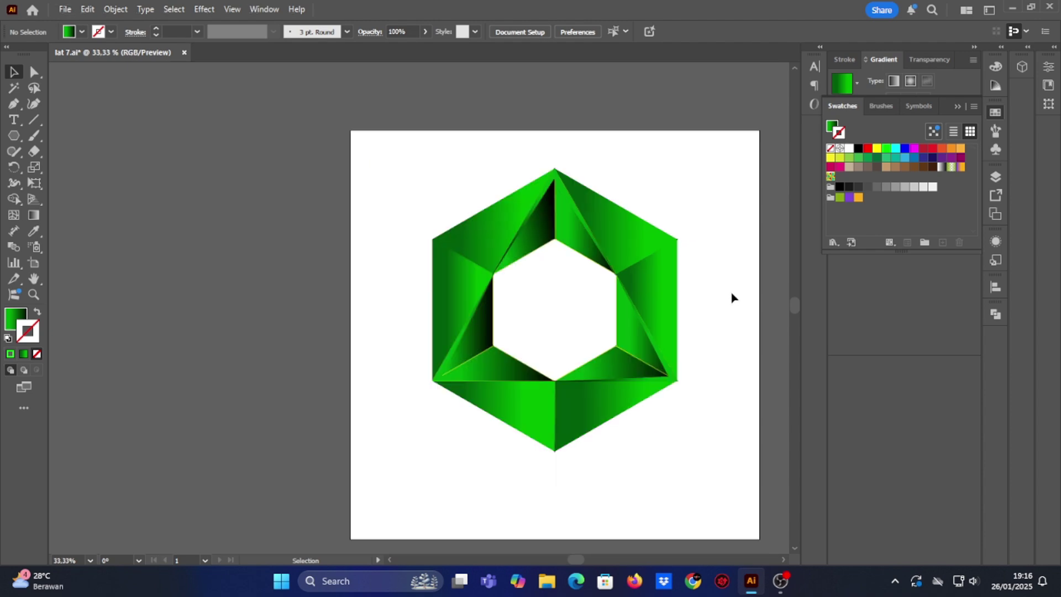
pyautogui.scroll(1, 731, 298)
# Apply the green gradient to the stroke of the top V-shaped strip
pyautogui.click(470, 122)
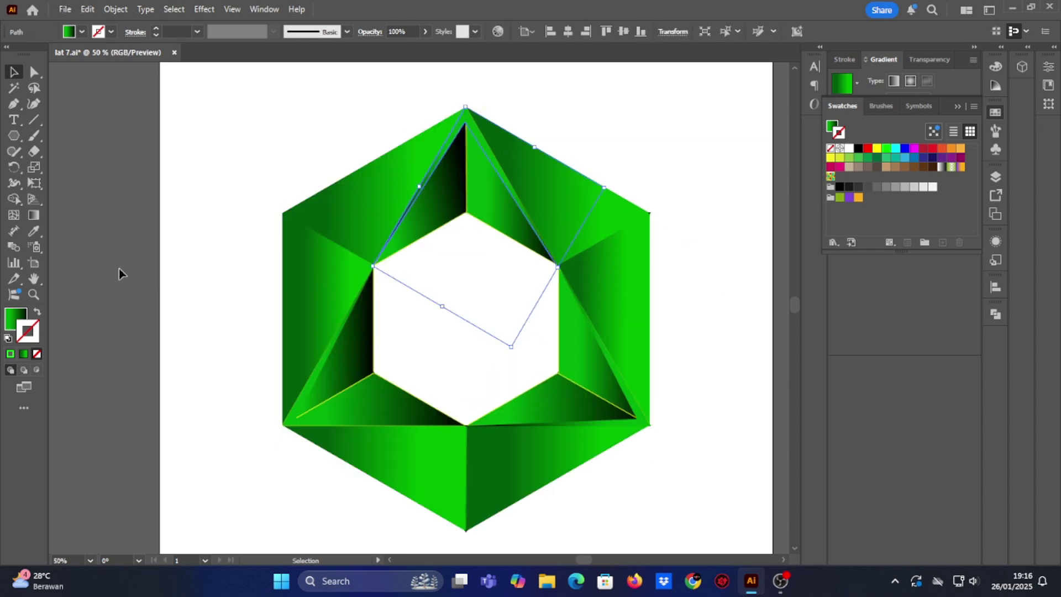
pyautogui.click(24, 354)
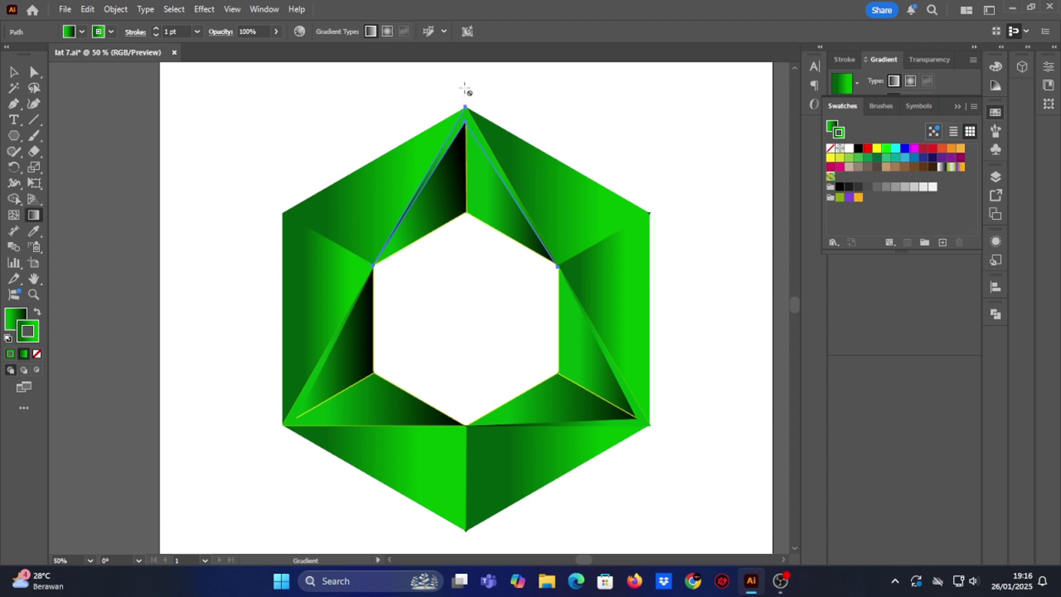
pyautogui.click(14, 72)
pyautogui.click(528, 177)
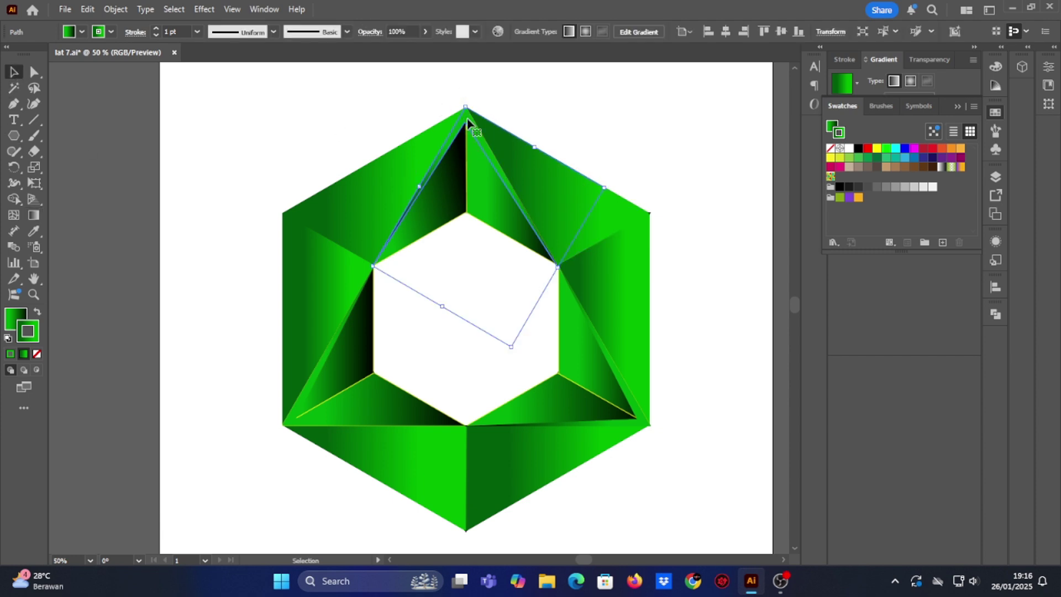
# Redirect the top strip's fill gradient to run straight down from above the top vertex into the inner hexagon
pyautogui.click(13, 317)
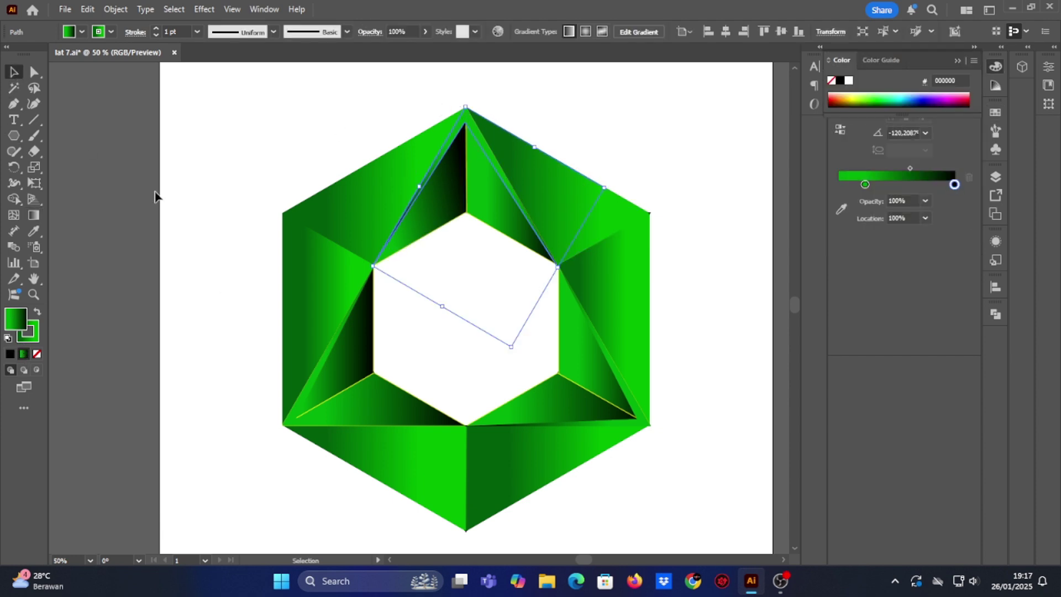
pyautogui.press('g')
pyautogui.moveTo(466, 81); pyautogui.dragTo(465, 260)
pyautogui.press('v')
pyautogui.click(434, 296)
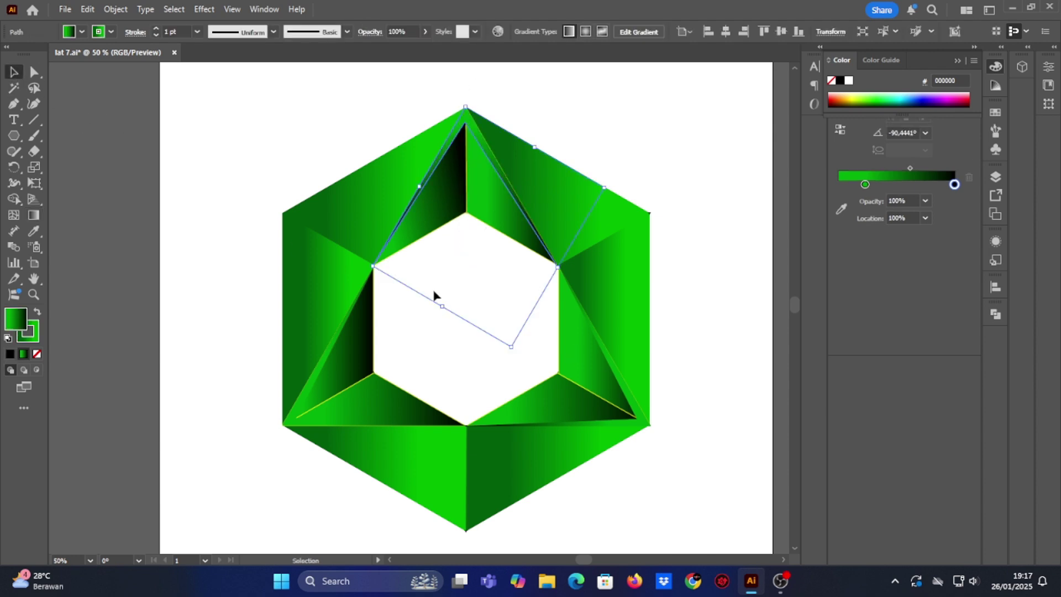
# Redirect the lower-right strip's fill gradient diagonally from outside its corner toward the hexagon's centre
pyautogui.click(644, 427)
pyautogui.press('g')
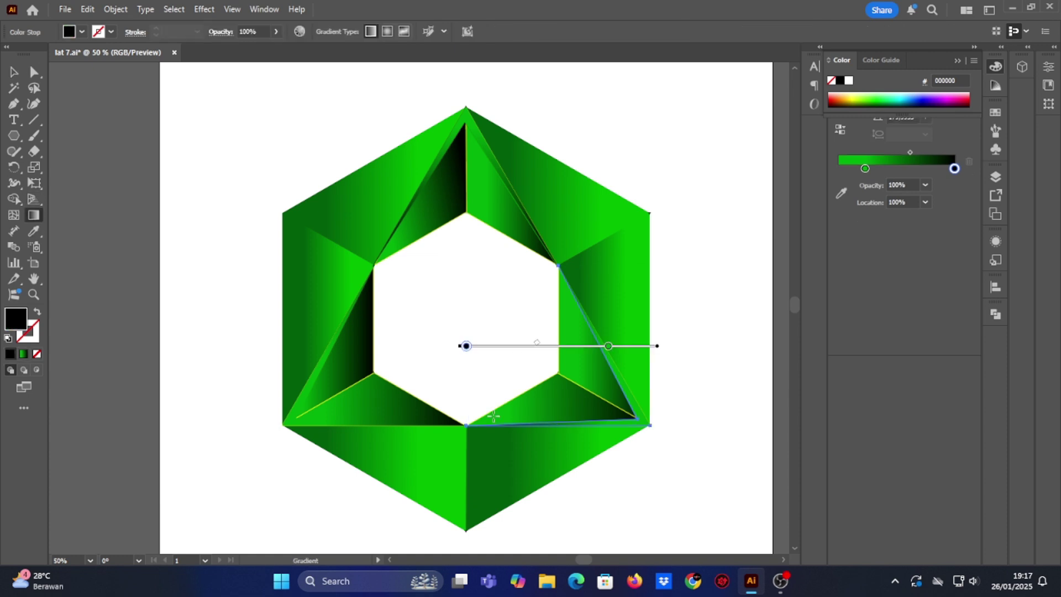
pyautogui.moveTo(678, 439); pyautogui.dragTo(533, 359)
pyautogui.click(12, 75)
# Redirect the lower-left strip's fill gradient diagonally from outside its corner toward the hexagon's centre
pyautogui.click(296, 423)
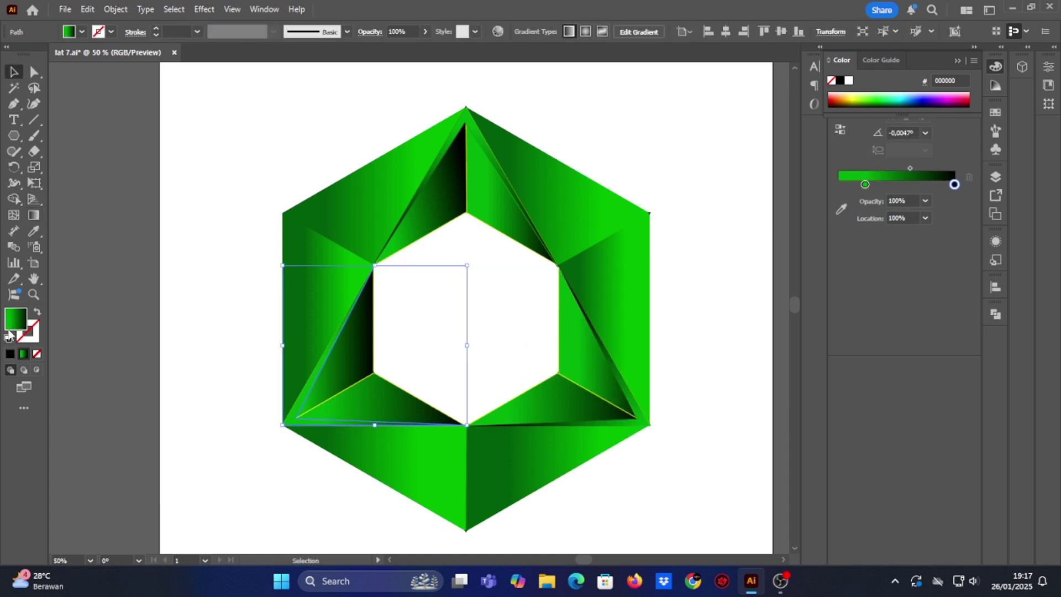
pyautogui.click(30, 217)
pyautogui.moveTo(262, 437); pyautogui.dragTo(410, 352)
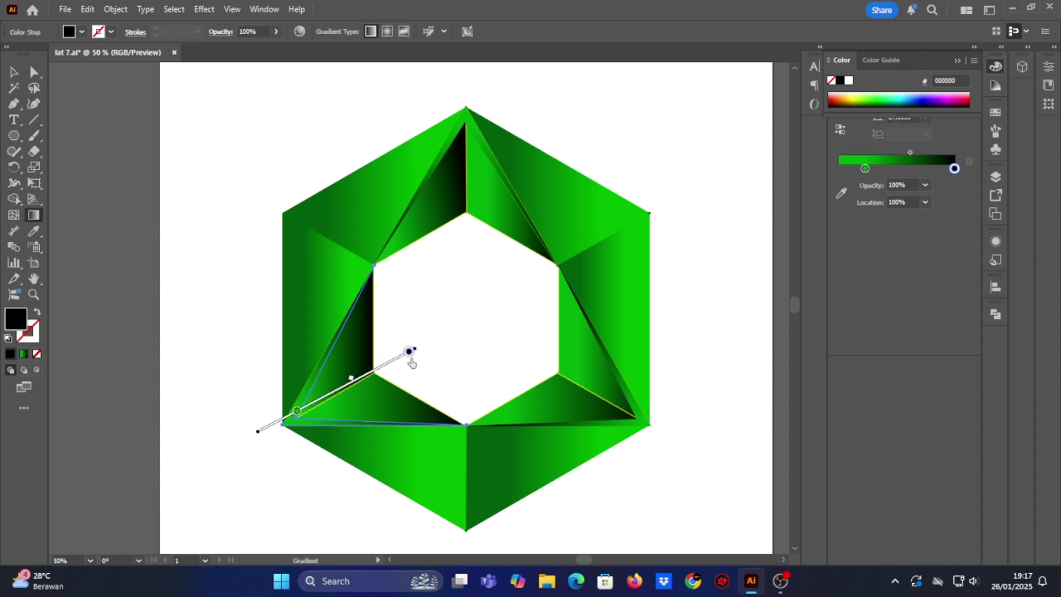
pyautogui.press('v')
# Angle the upper-left inner face's gradient diagonally toward the centre, shift its green stop outward and set the midpoint to about 67.6%
pyautogui.click(461, 193)
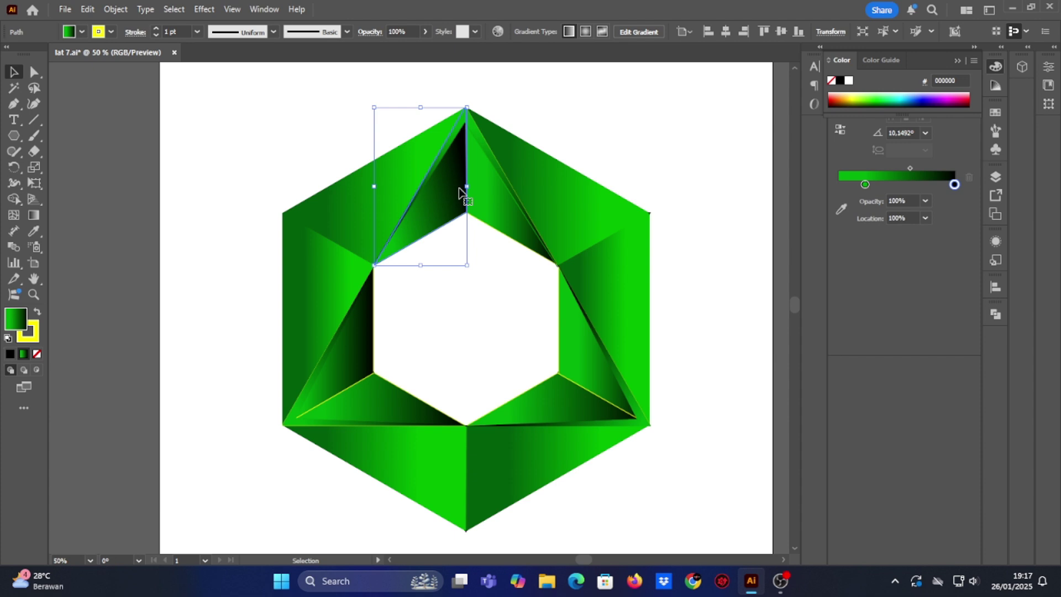
pyautogui.click(34, 215)
pyautogui.moveTo(358, 140); pyautogui.dragTo(482, 227)
pyautogui.moveTo(393, 150); pyautogui.dragTo(467, 230)
pyautogui.moveTo(865, 168); pyautogui.dragTo(920, 152)
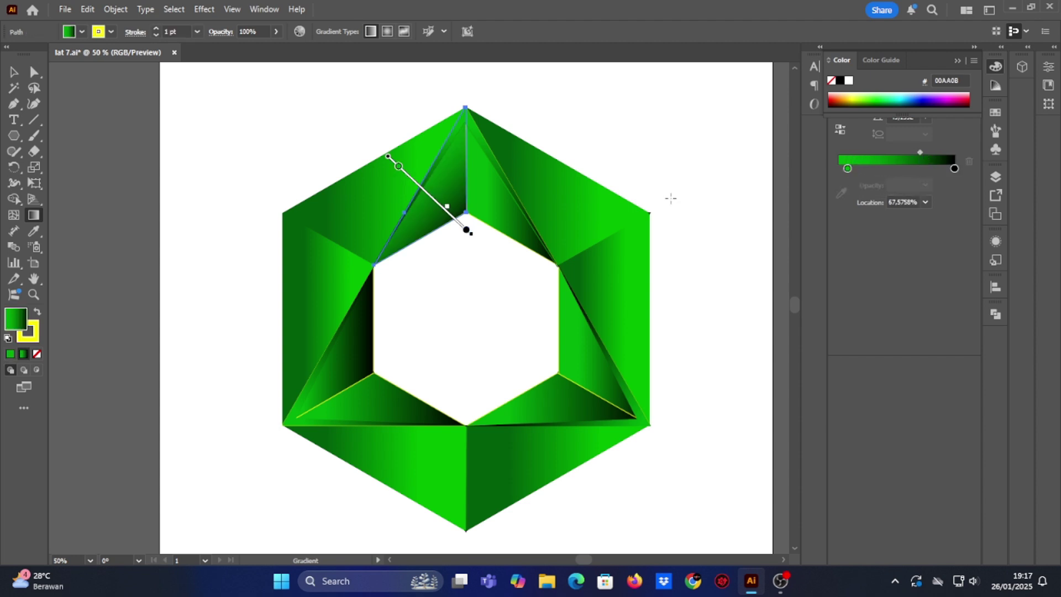
# Angle the upper-right inner face's gradient diagonally from the outer edge toward the hexagon's centre
pyautogui.click(16, 73)
pyautogui.click(502, 212)
pyautogui.click(34, 215)
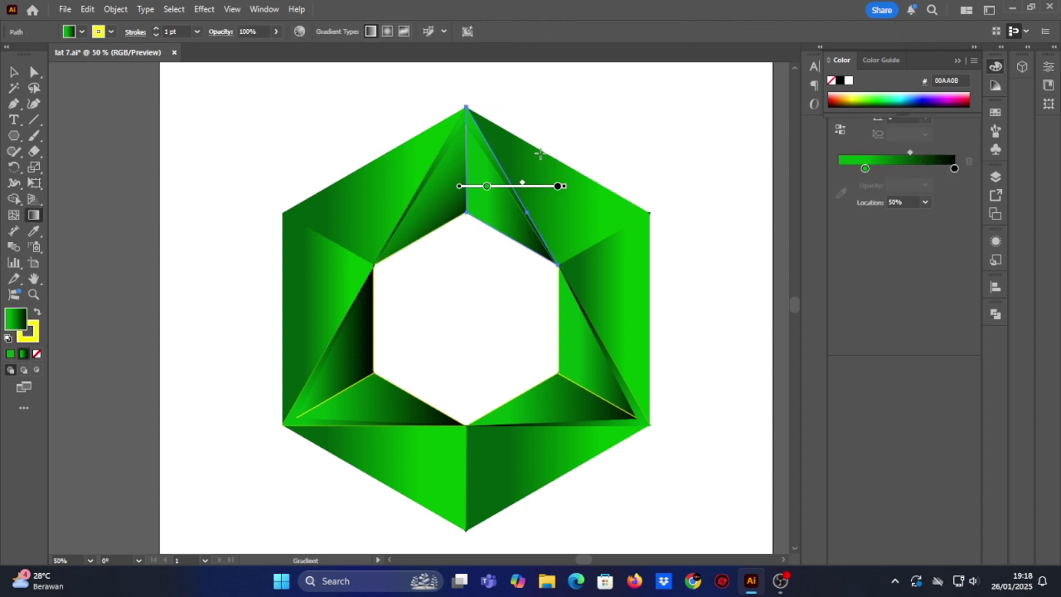
pyautogui.moveTo(549, 154); pyautogui.dragTo(447, 238)
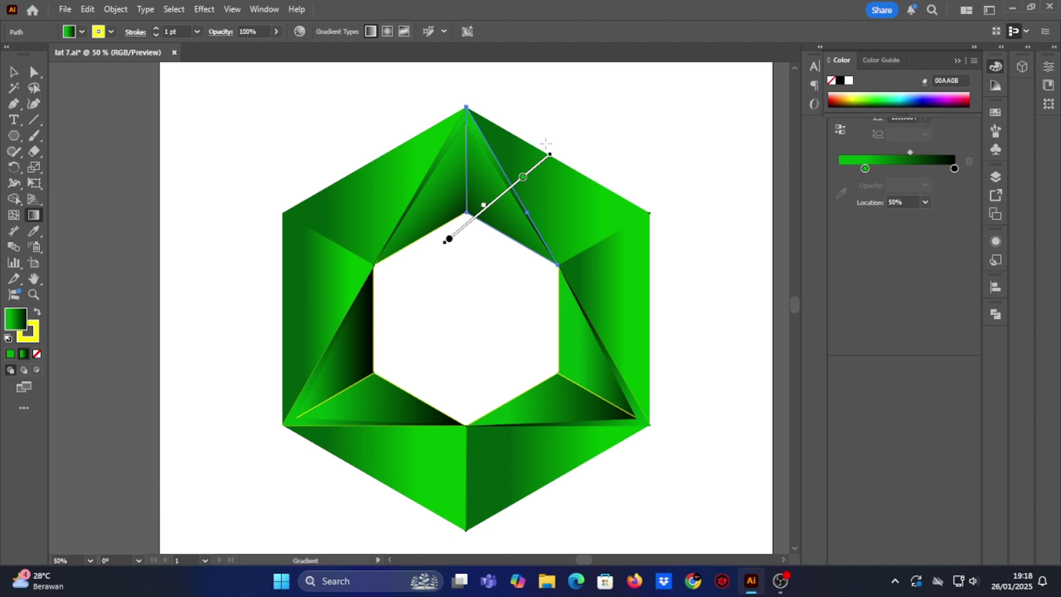
# Lengthen the upper-right inner face's diagonal gradient beyond both edges of the face, with its green stop at about 24%
pyautogui.moveTo(556, 146); pyautogui.dragTo(443, 247)
pyautogui.click(865, 169)
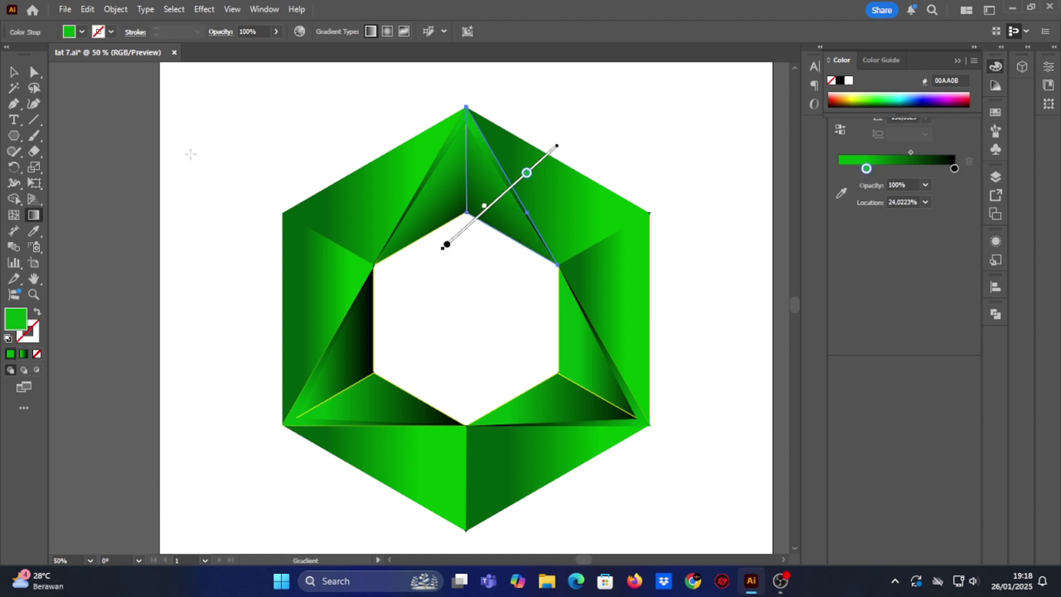
# Angle the right inner face's gradient diagonally from outside the hexagon toward its centre, with the green stop at about 27.9%
pyautogui.press('v')
pyautogui.click(599, 362)
pyautogui.press('g')
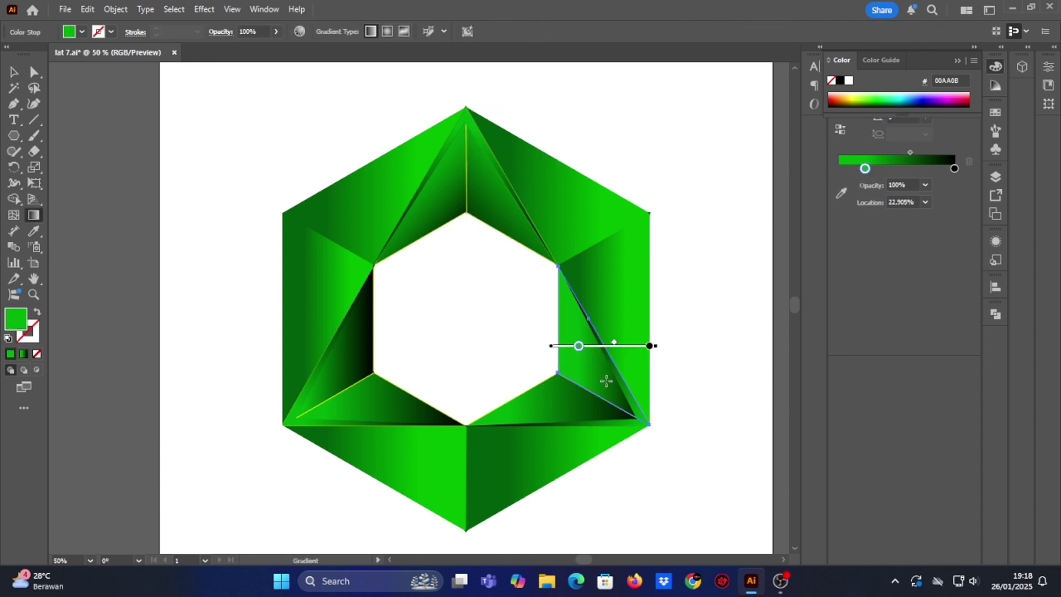
pyautogui.moveTo(678, 375); pyautogui.dragTo(533, 339)
pyautogui.moveTo(671, 313); pyautogui.dragTo(533, 380)
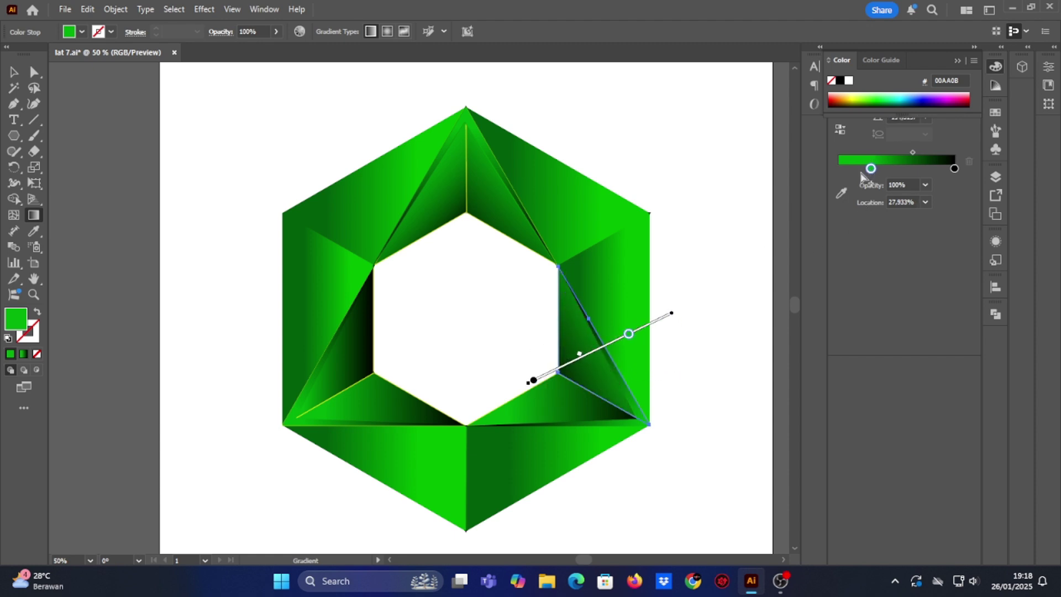
# Redirect the lower-right inner face's gradient almost vertically, from below the face up into the central opening
pyautogui.press('v')
pyautogui.click(545, 408)
pyautogui.press('g')
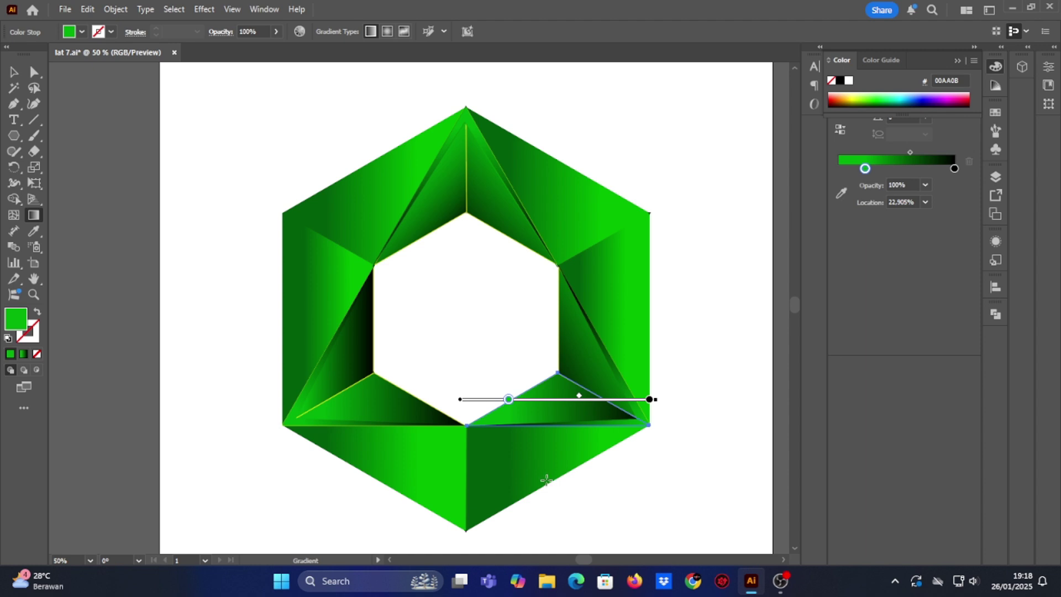
pyautogui.moveTo(546, 480); pyautogui.dragTo(559, 351)
# Redirect the lower-left inner face's gradient almost vertically so it darkens upward toward the hexagon's centre
pyautogui.press('v')
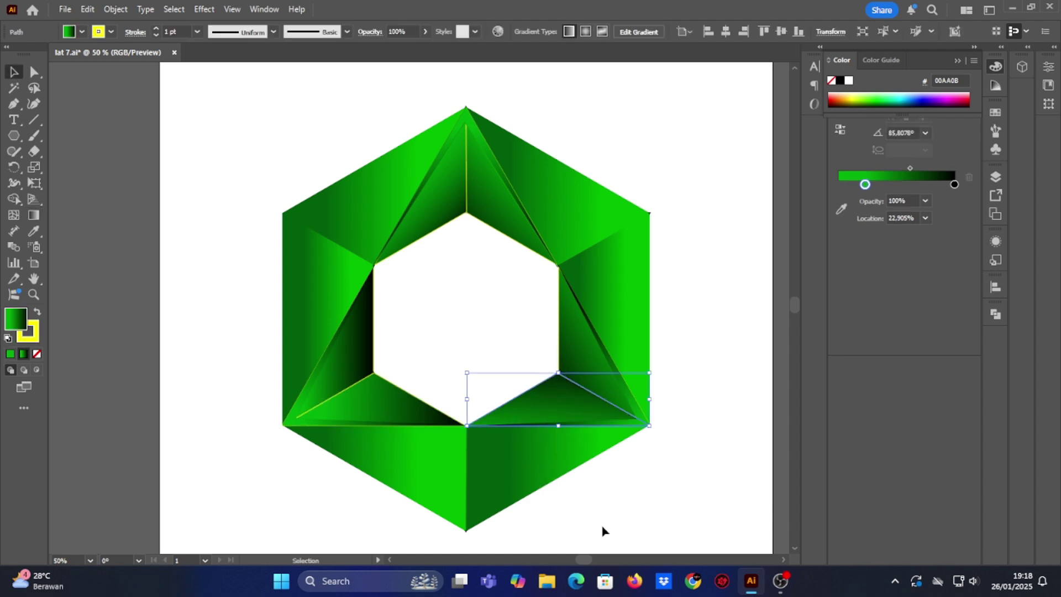
pyautogui.click(386, 414)
pyautogui.press('g')
pyautogui.moveTo(385, 485); pyautogui.dragTo(376, 354)
# Angle the left inner face's gradient diagonally from the outer left face down toward the lower-left corner of the central opening
pyautogui.click(13, 72)
pyautogui.click(304, 330)
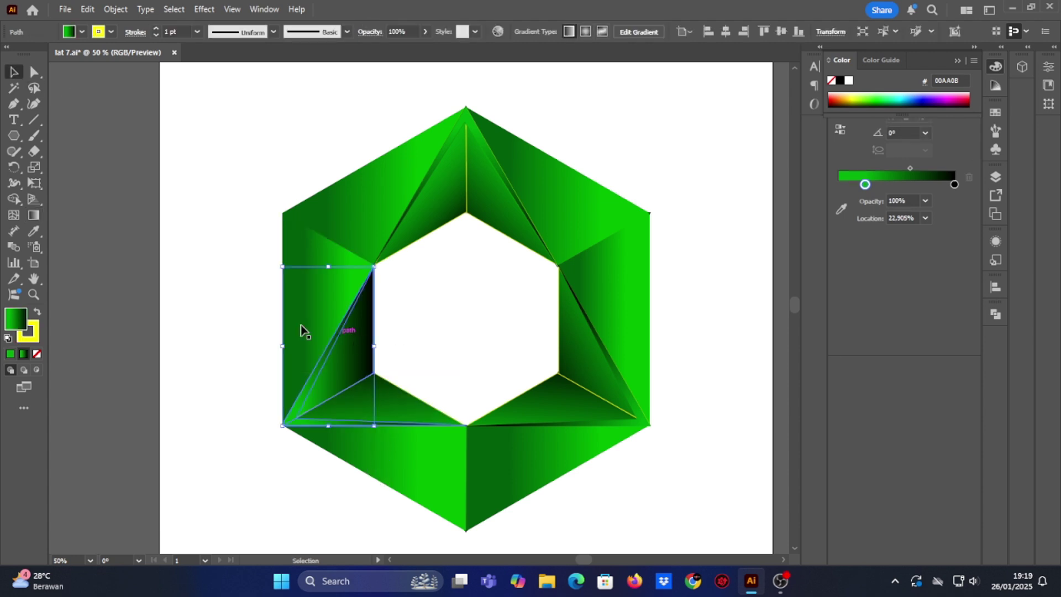
pyautogui.press('g')
pyautogui.moveTo(307, 299); pyautogui.dragTo(398, 382)
# Remove the yellow stroke by setting the stroke of all the hexagon's shapes to None, and deselect the artwork
pyautogui.click(16, 72)
pyautogui.moveTo(236, 89); pyautogui.dragTo(715, 499)
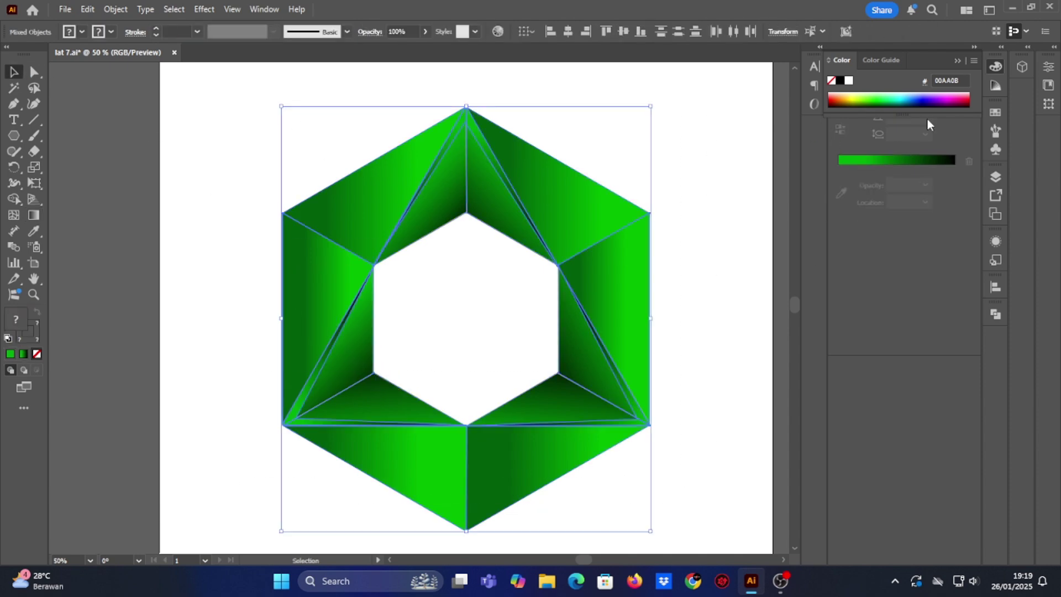
pyautogui.click(995, 113)
pyautogui.click(830, 148)
pyautogui.click(695, 403)
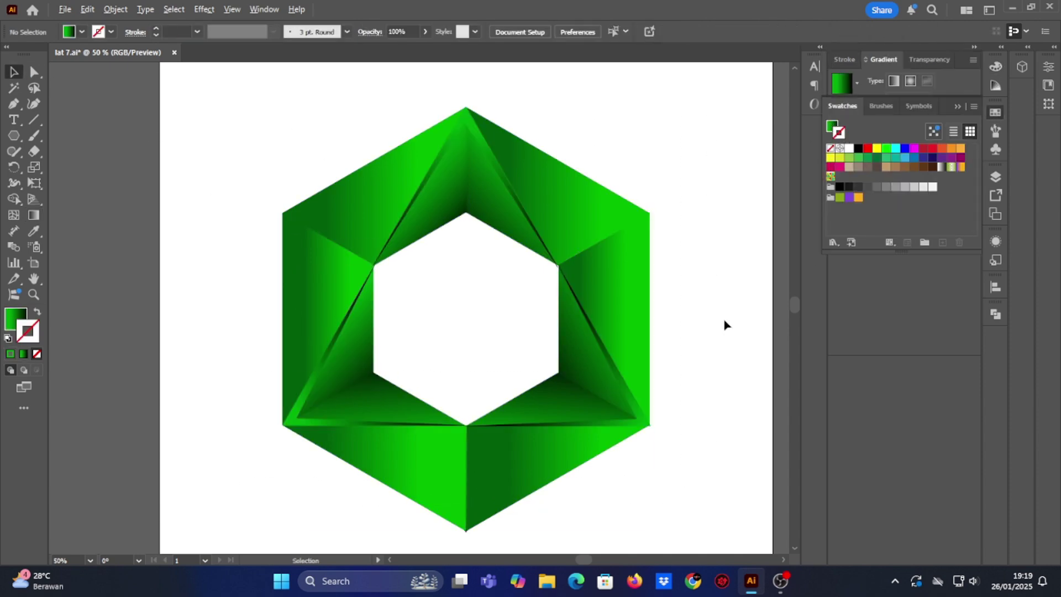
# Collapse the expanded Swatches and Gradient panel groups to icons to give the finished hexagon more room
pyautogui.scroll(-1, 726, 325)
pyautogui.scroll(1, 726, 325)
pyautogui.click(958, 107)
pyautogui.click(975, 48)
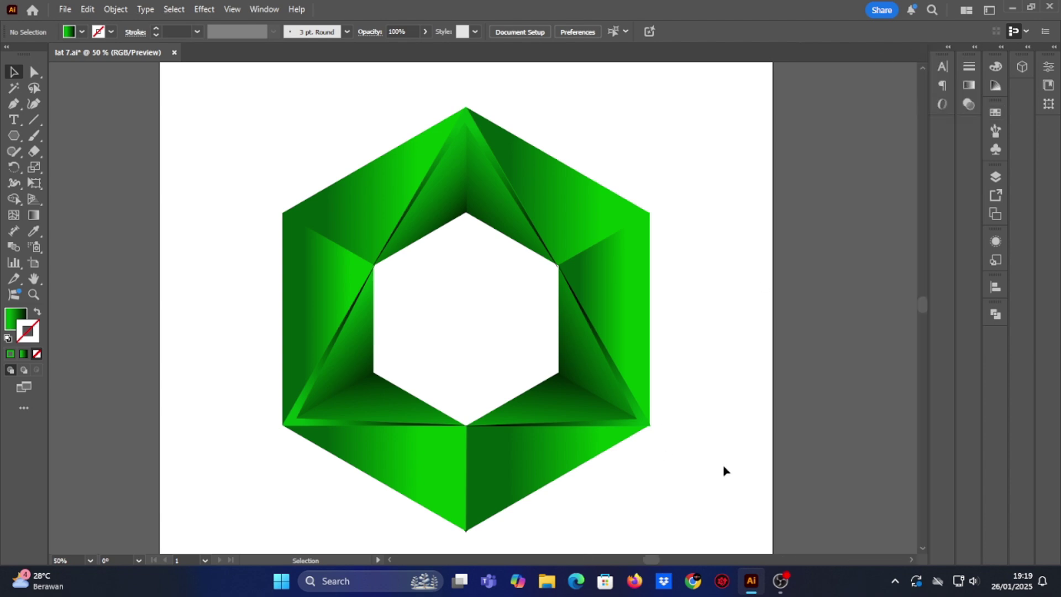